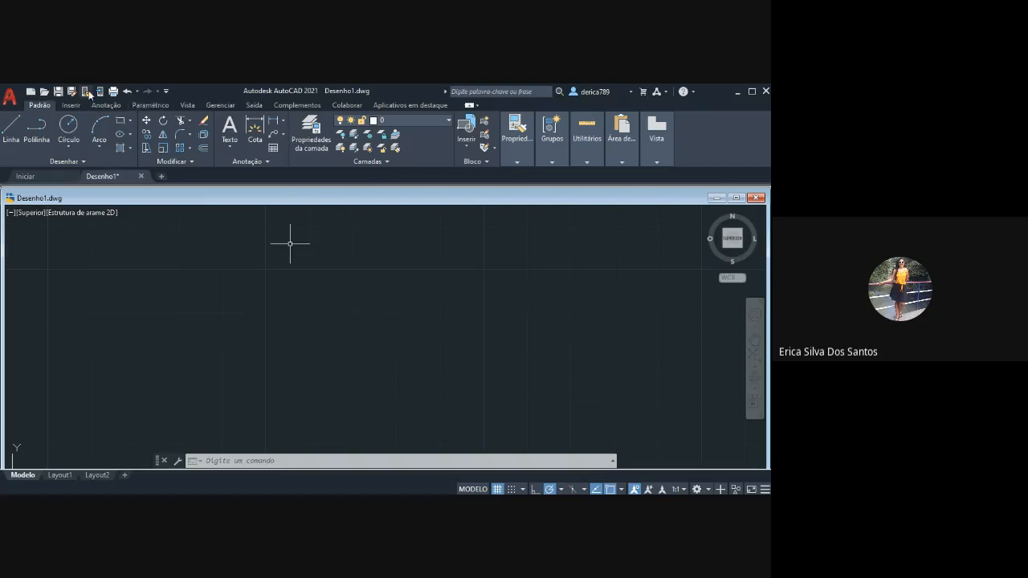
pyautogui.click(5, 128)
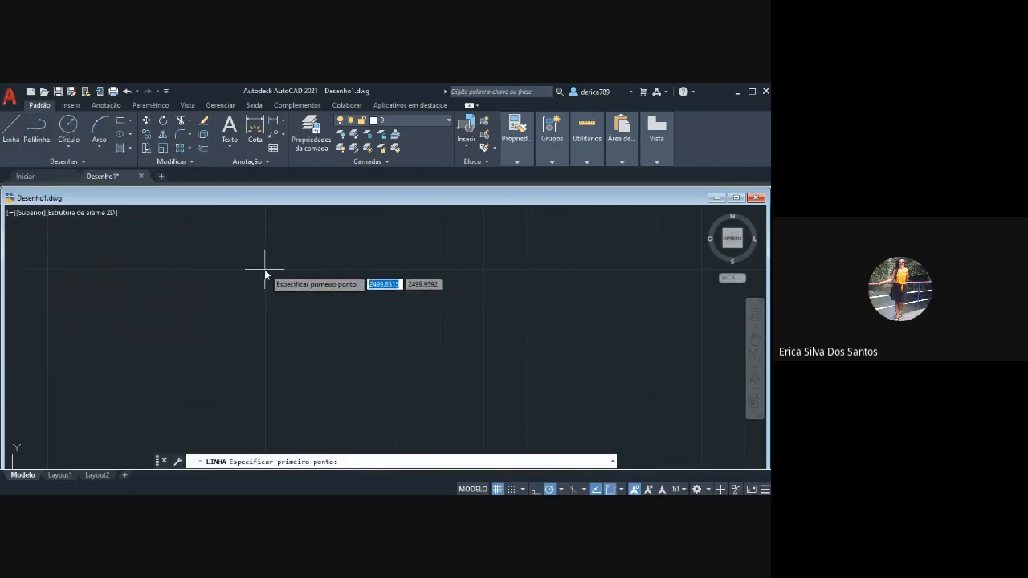
pyautogui.scroll(-1, 283, 291)
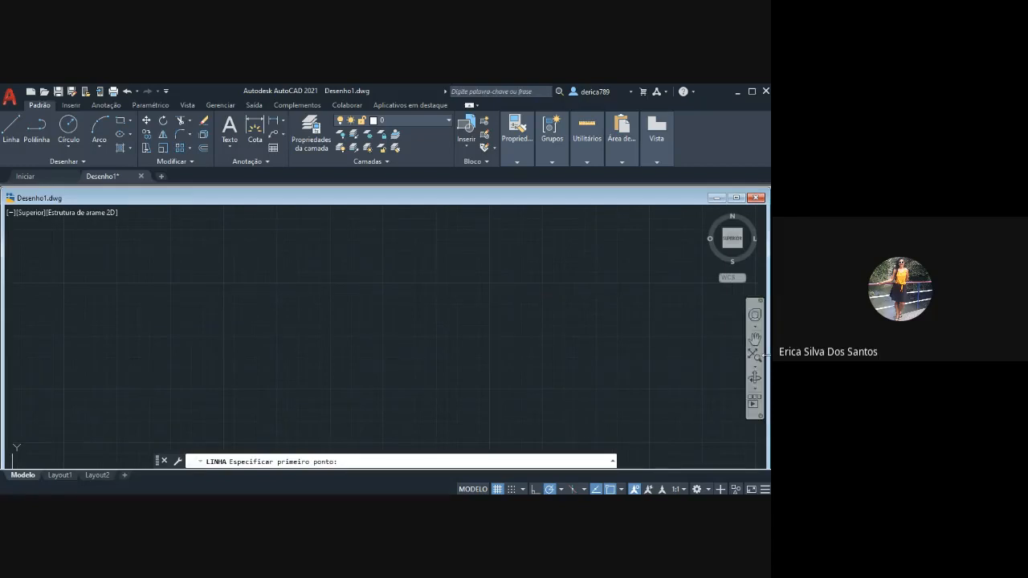
pyautogui.click(755, 338)
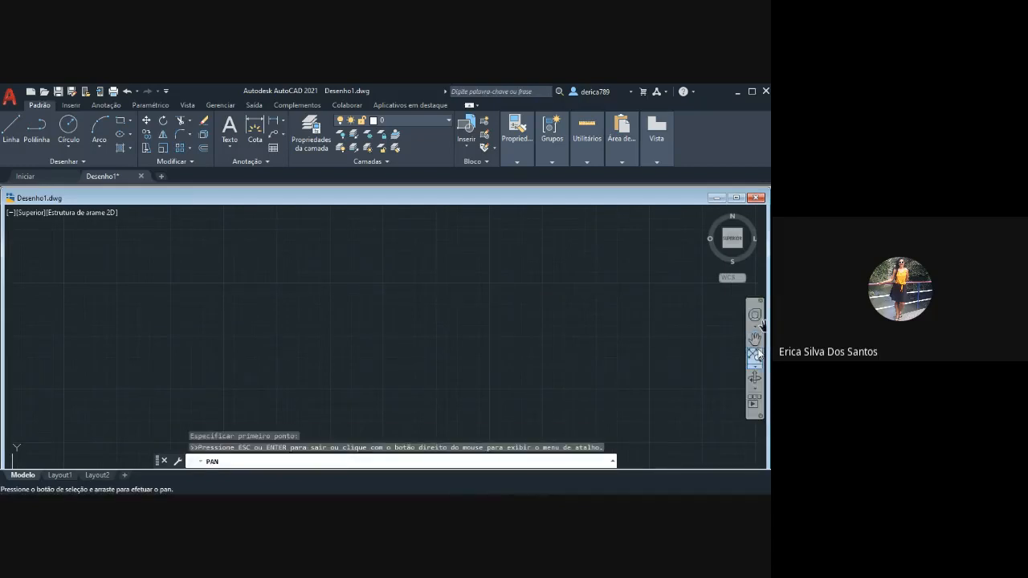
pyautogui.press('Escape')
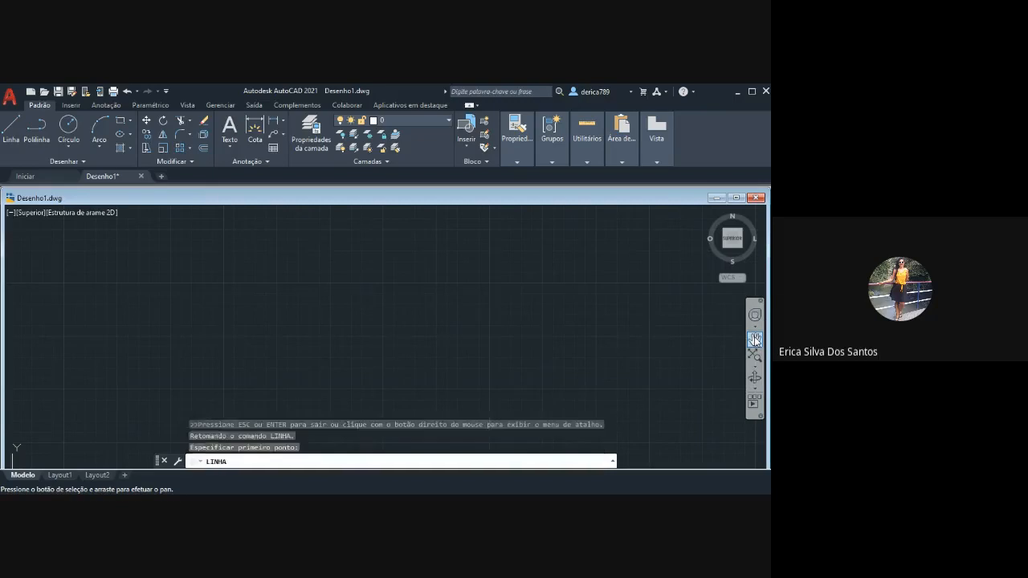
pyautogui.click(755, 338)
pyautogui.moveTo(535, 359); pyautogui.dragTo(546, 305)
pyautogui.moveTo(286, 322); pyautogui.dragTo(375, 299)
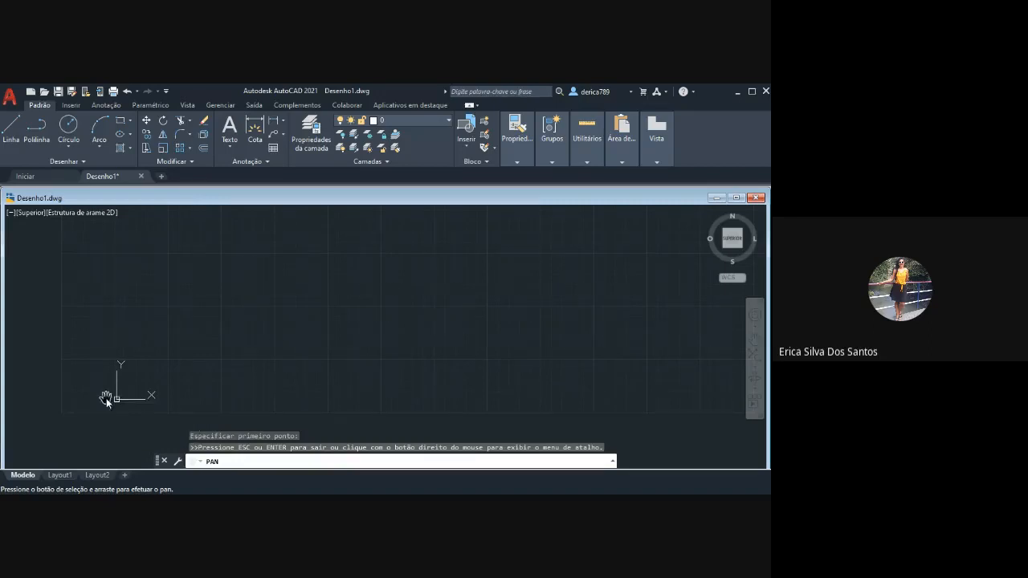
pyautogui.scroll(2, 250, 345)
pyautogui.scroll(3, 337, 321)
pyautogui.moveTo(317, 315); pyautogui.dragTo(295, 323)
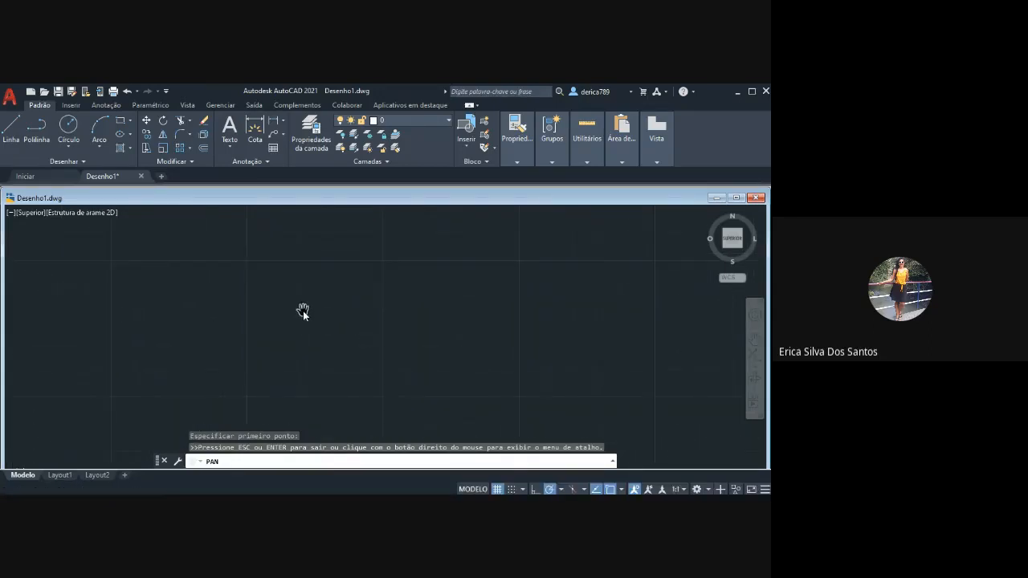
# Draw a horizontal line 60 units long to the right as the top side of a square.
pyautogui.click(12, 128)
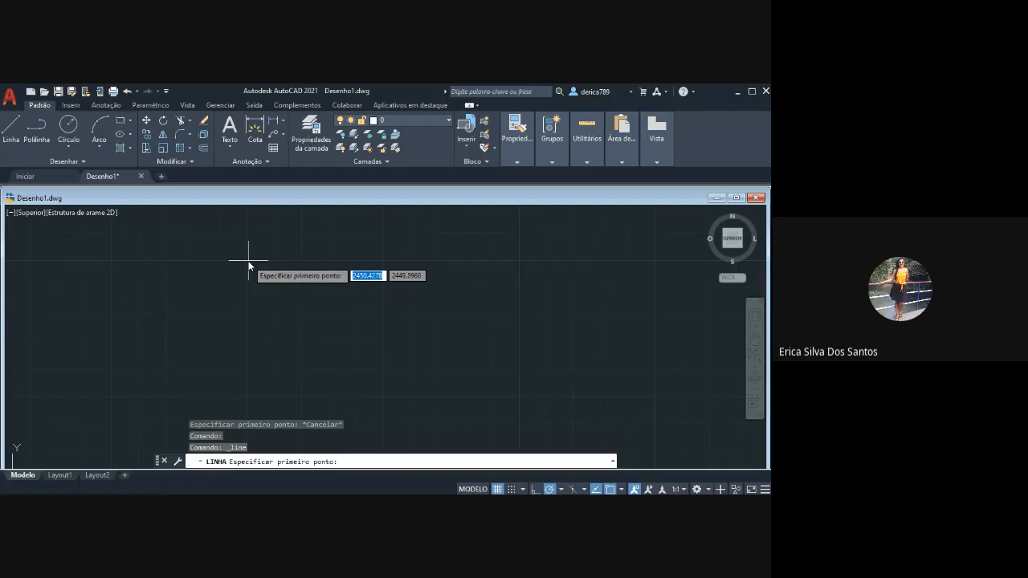
pyautogui.click(249, 261)
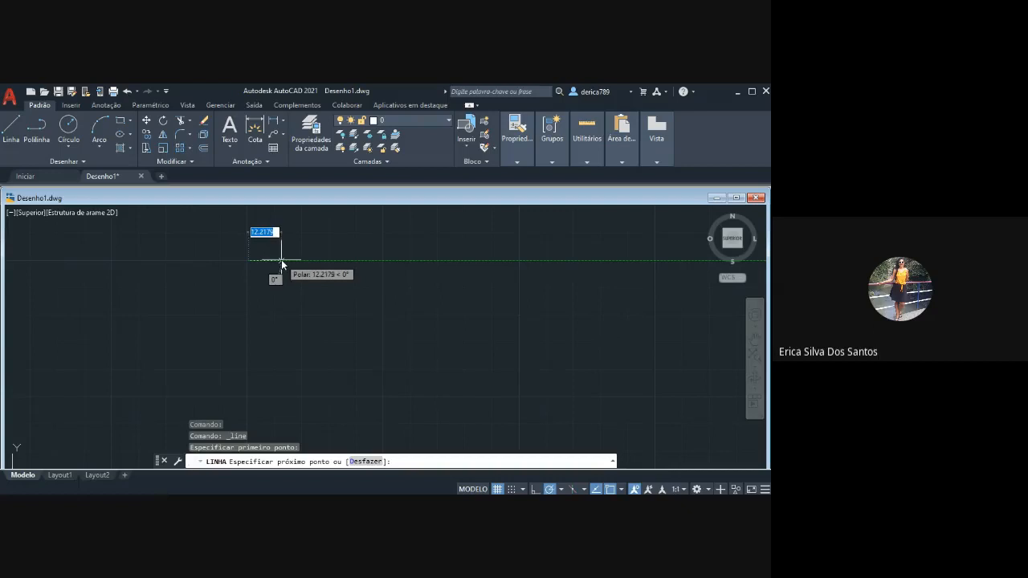
pyautogui.write('60')
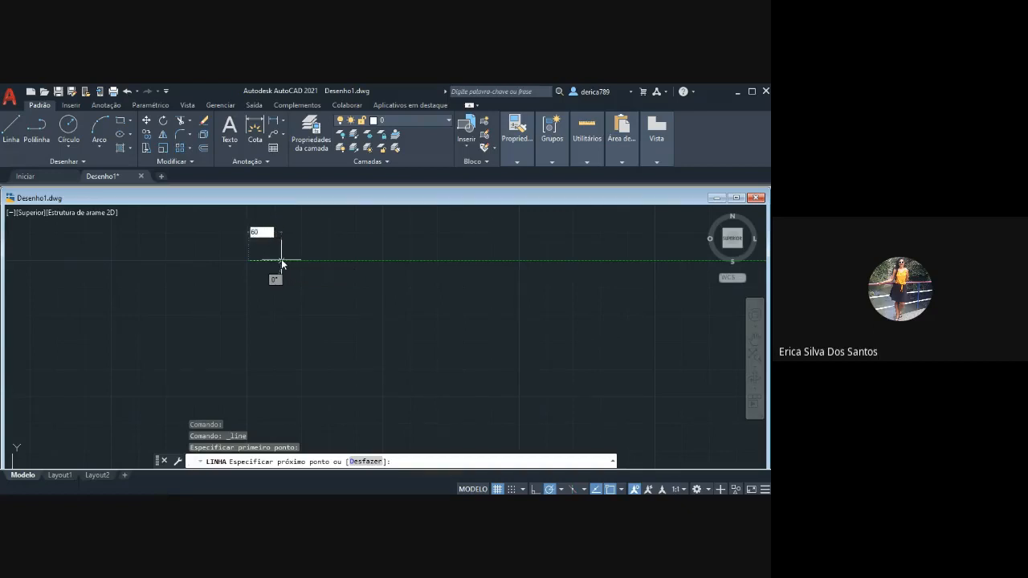
pyautogui.press('Return')
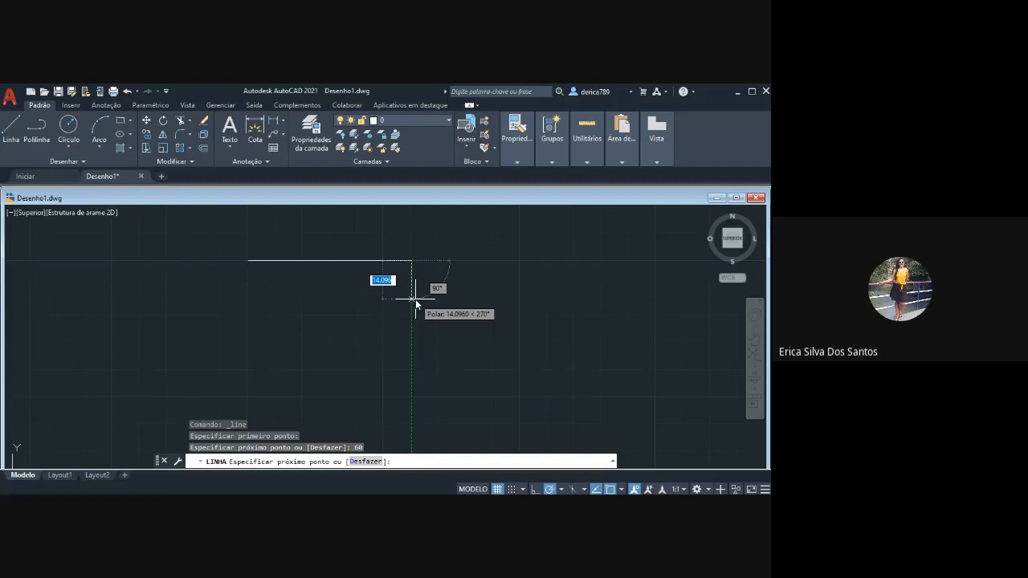
pyautogui.press('Escape')
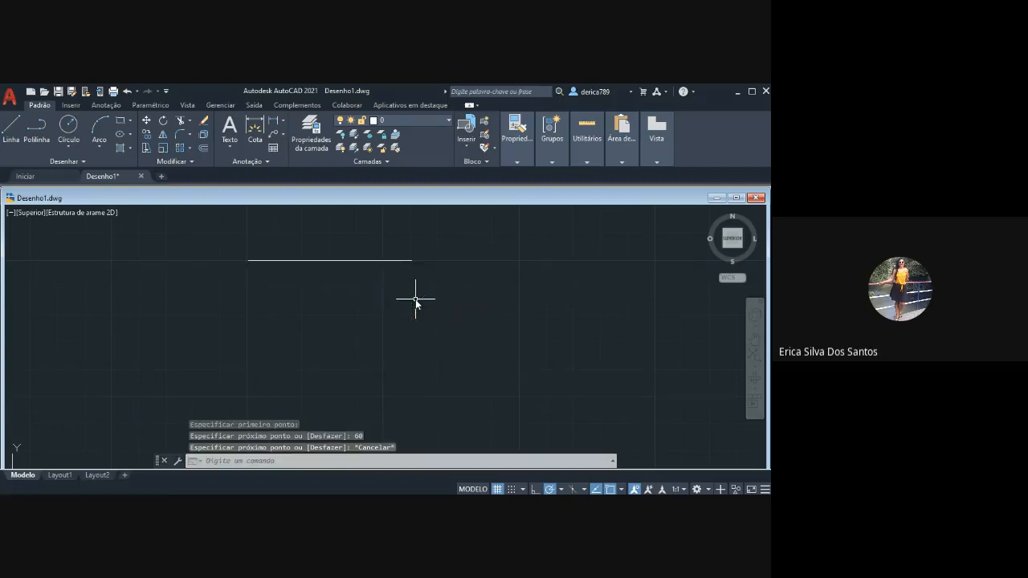
# Draw a vertical line 60 units long downward from the right end of the horizontal line.
pyautogui.click(10, 125)
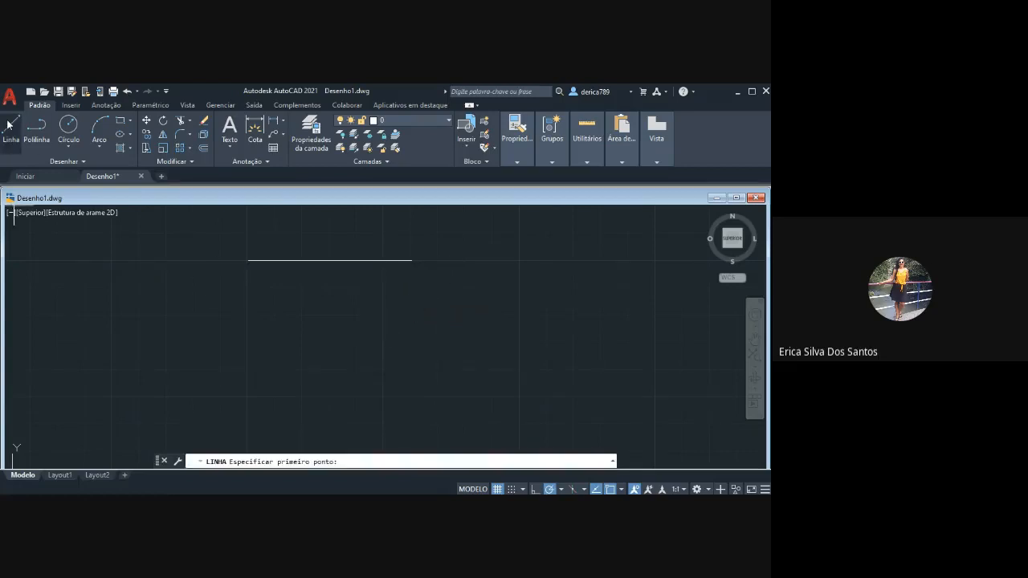
pyautogui.click(411, 261)
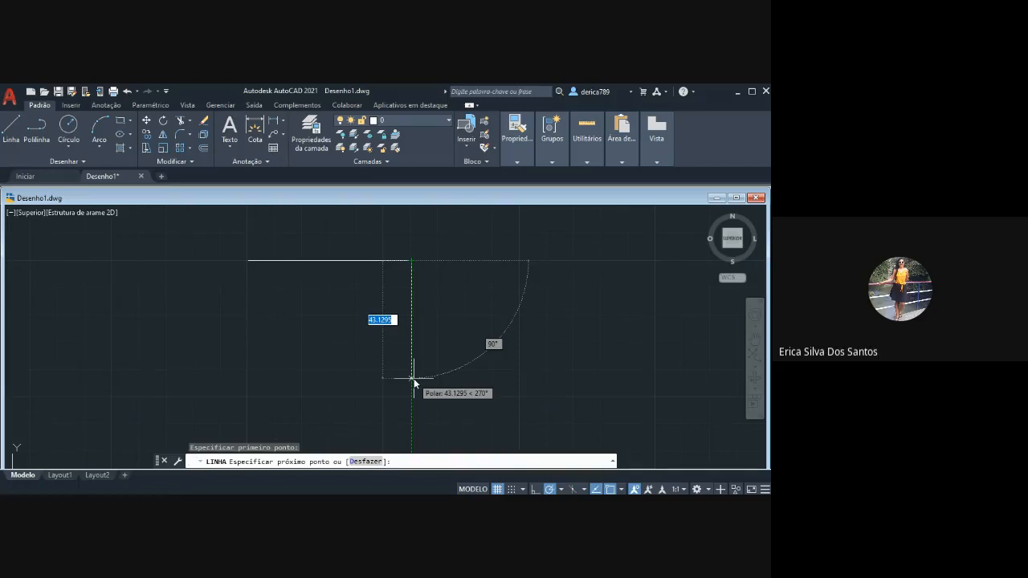
pyautogui.write('60')
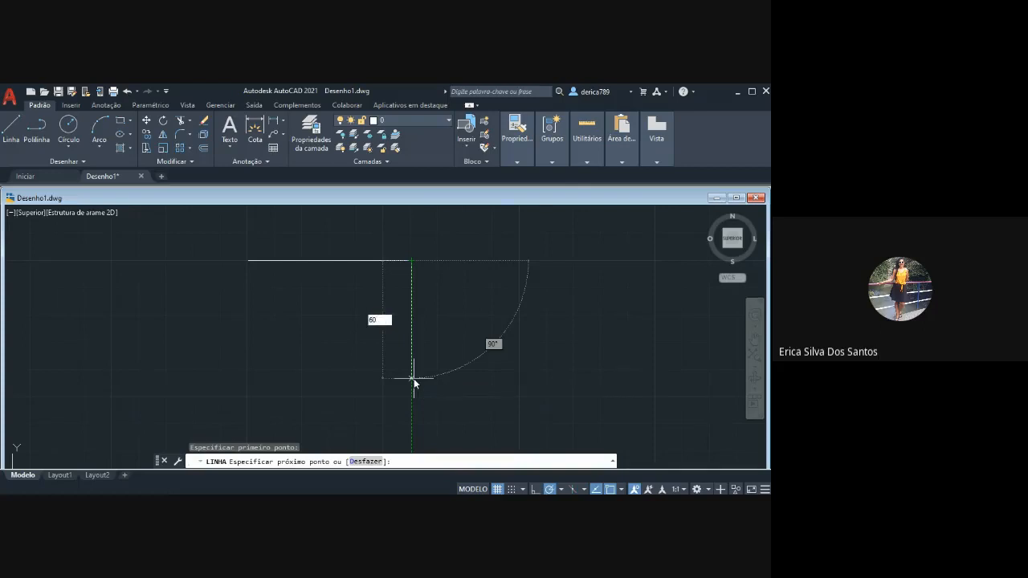
pyautogui.press('Return')
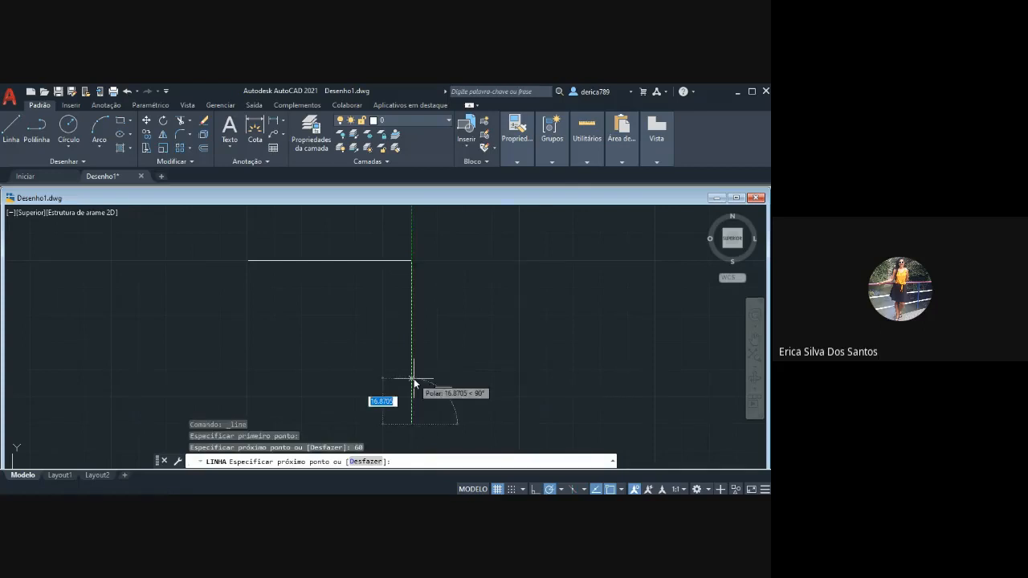
pyautogui.press('Escape')
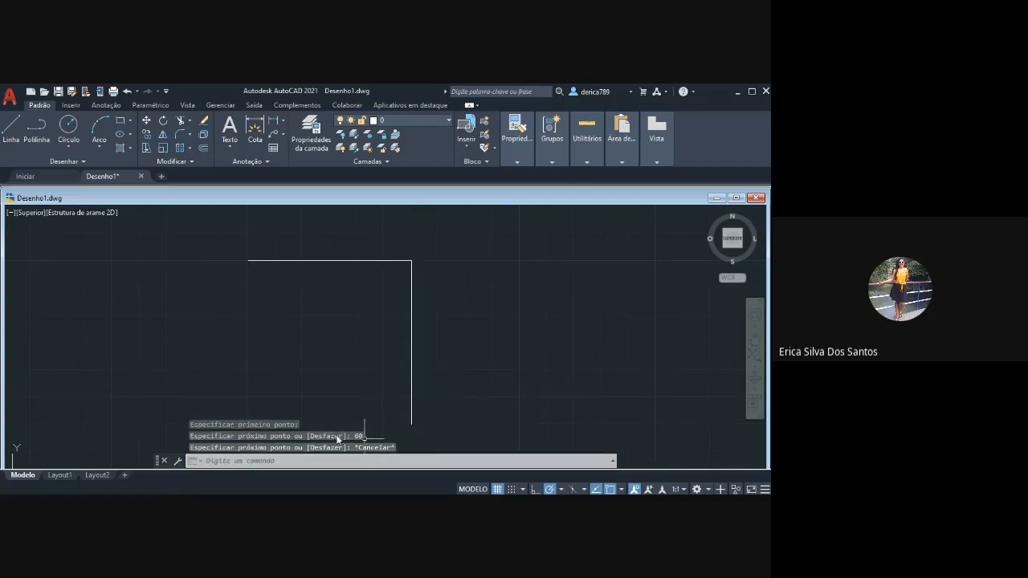
# Draw the square's bottom side as a 60-unit horizontal line leftward from the vertical line's lower end.
pyautogui.click(10, 124)
pyautogui.click(411, 424)
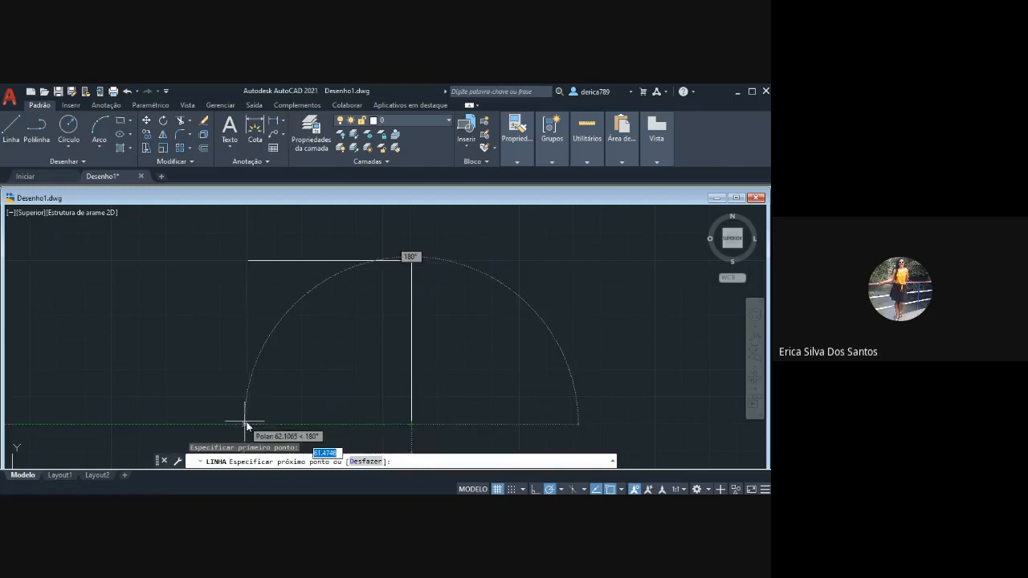
pyautogui.click(248, 424)
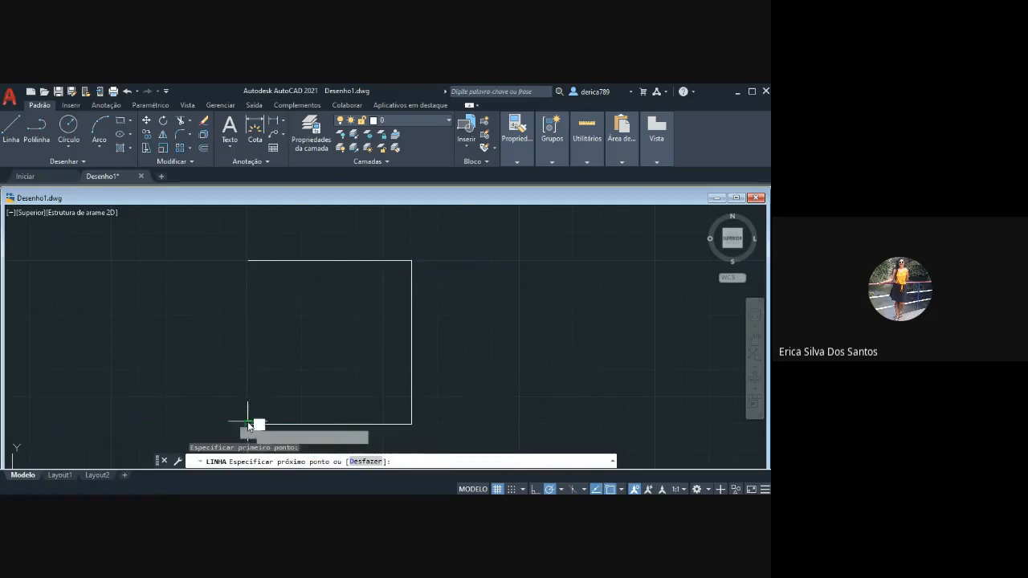
pyautogui.write('60')
pyautogui.press('Return')
pyautogui.press('Escape')
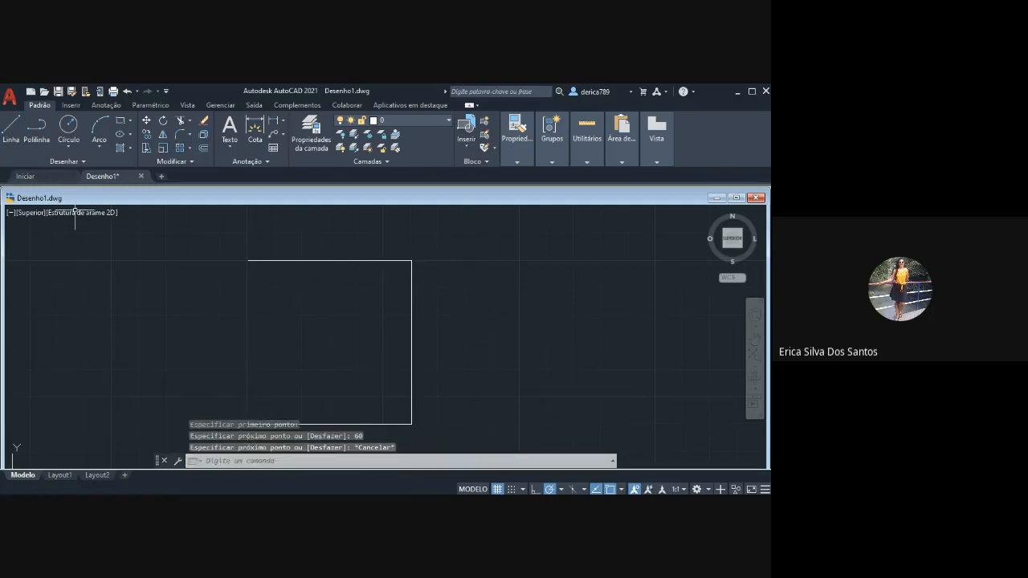
# Close the square with a vertical line from the bottom side's left end to the top side's left end.
pyautogui.click(11, 127)
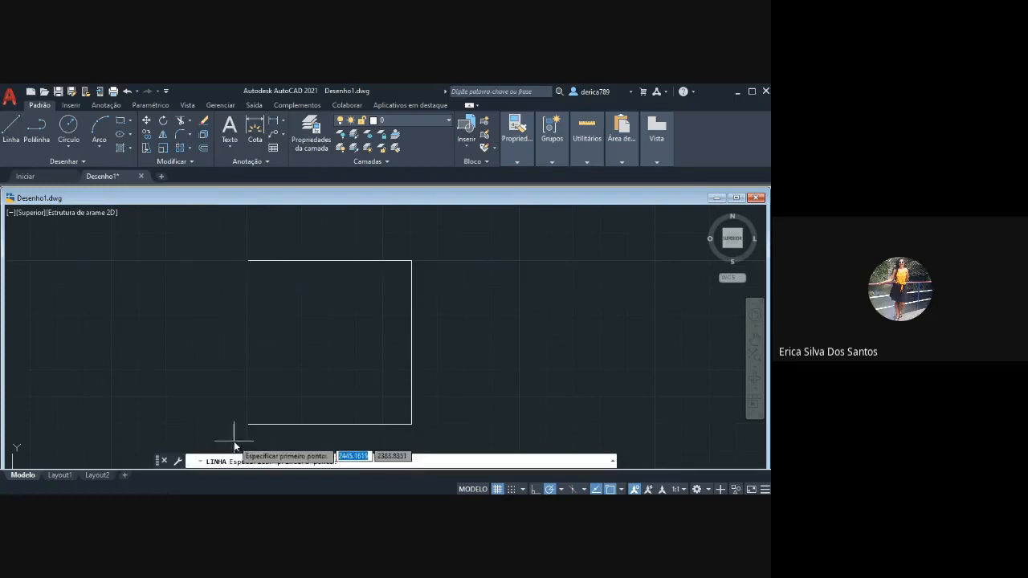
pyautogui.click(248, 424)
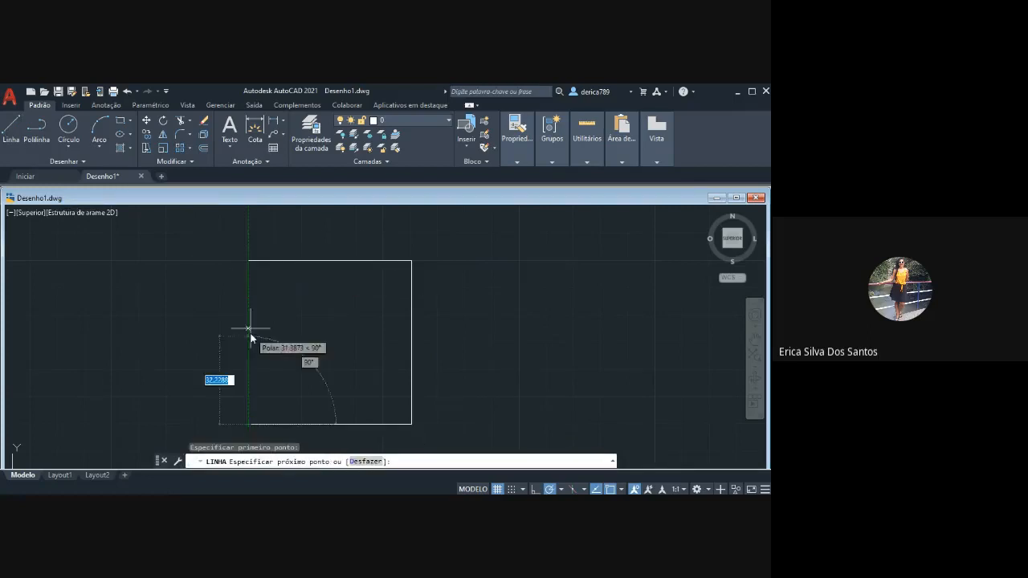
pyautogui.click(249, 262)
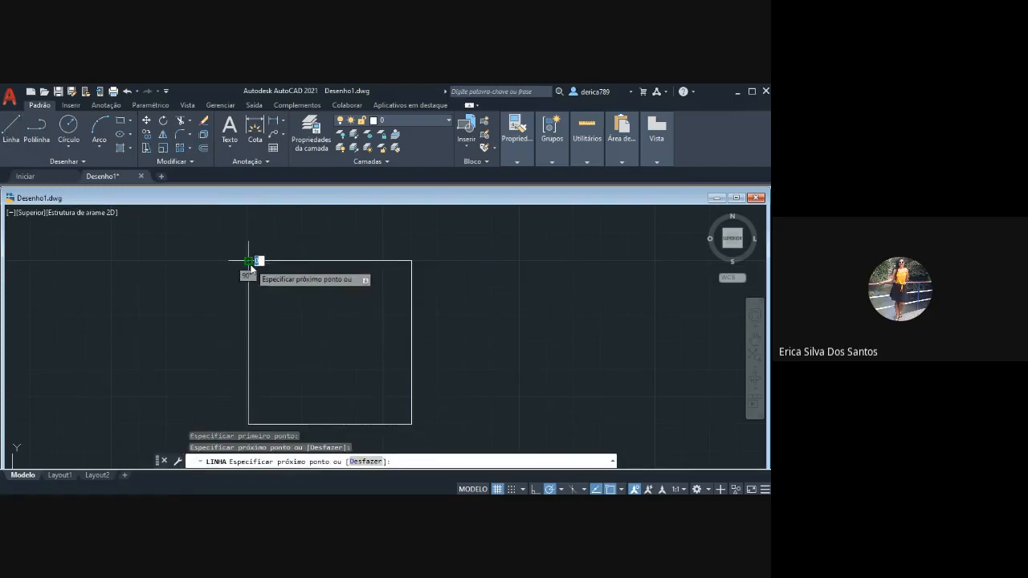
pyautogui.press('Escape')
pyautogui.scroll(-2, 538, 350)
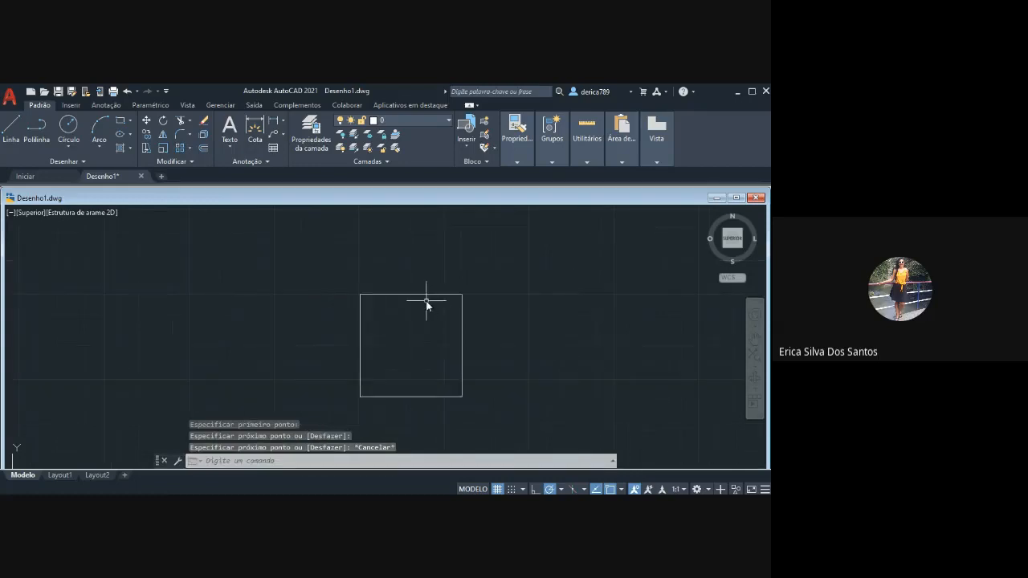
pyautogui.click(754, 339)
pyautogui.moveTo(575, 319); pyautogui.dragTo(472, 285)
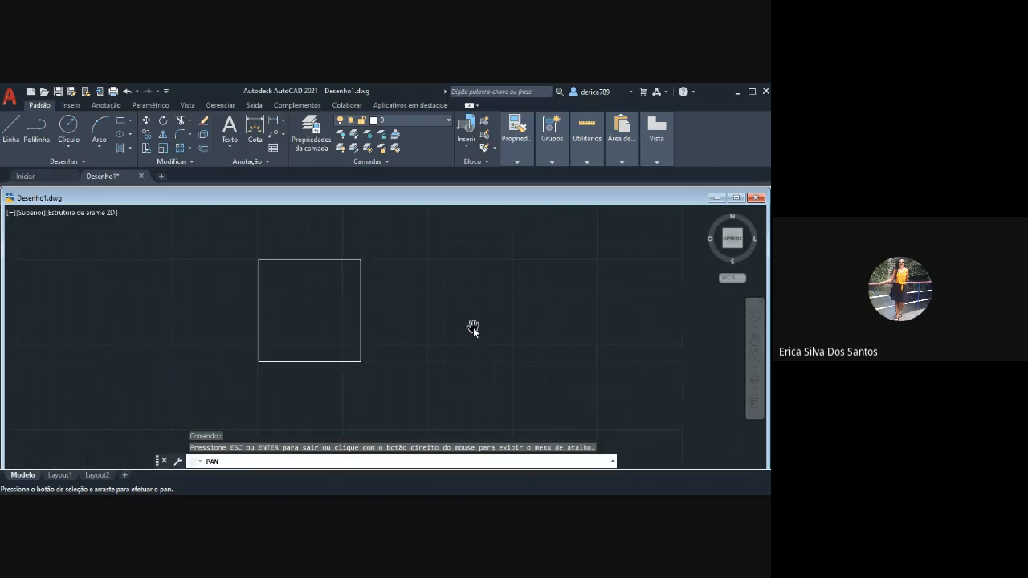
pyautogui.press('Escape')
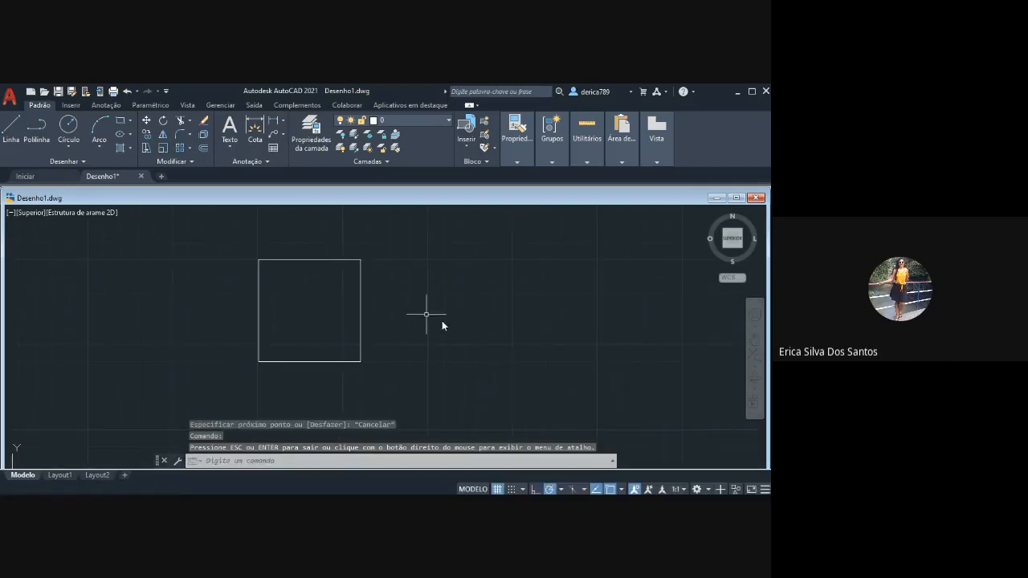
pyautogui.click(324, 259)
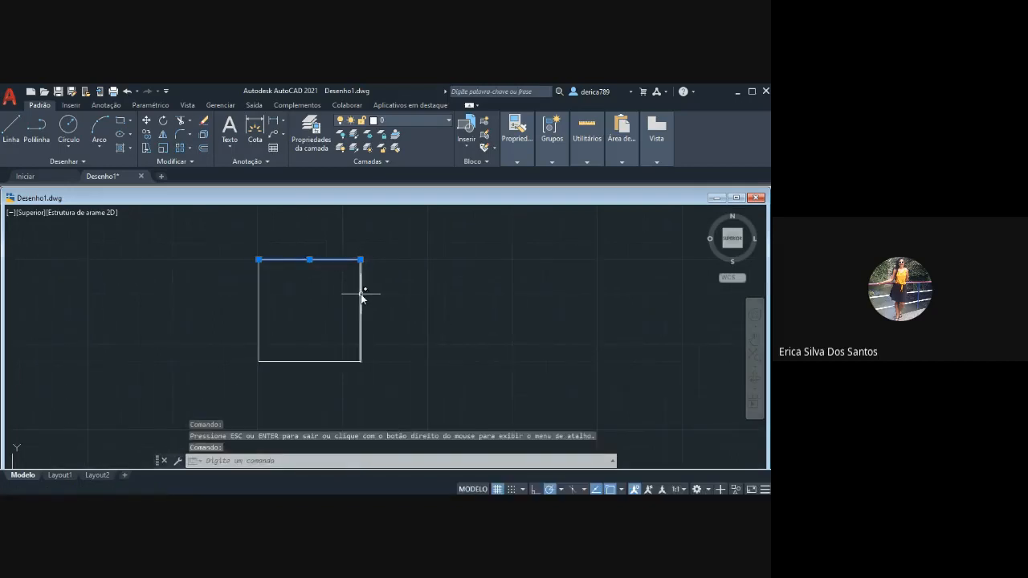
pyautogui.click(360, 294)
pyautogui.click(328, 361)
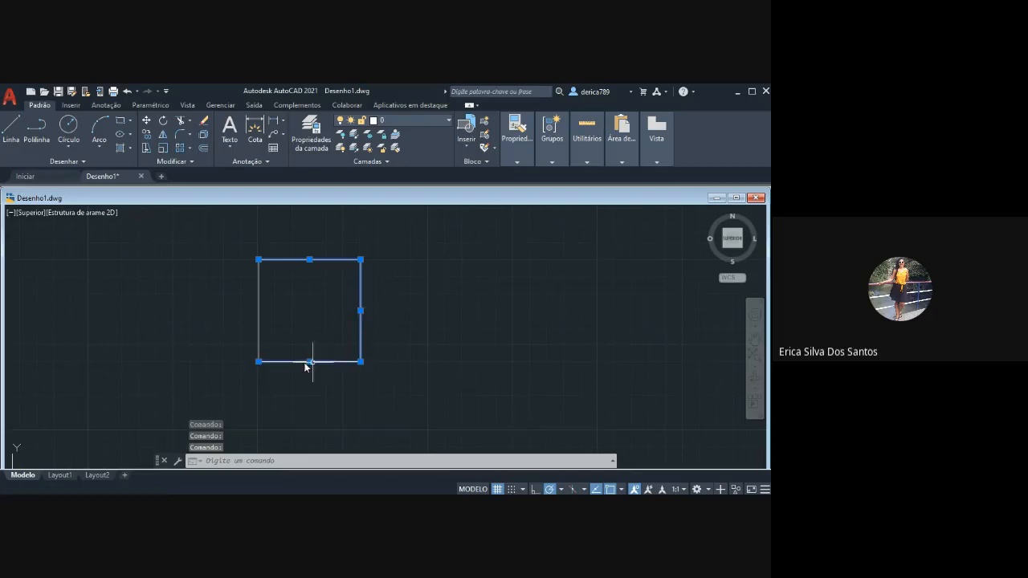
pyautogui.click(257, 312)
pyautogui.click(517, 302)
pyautogui.press('Escape')
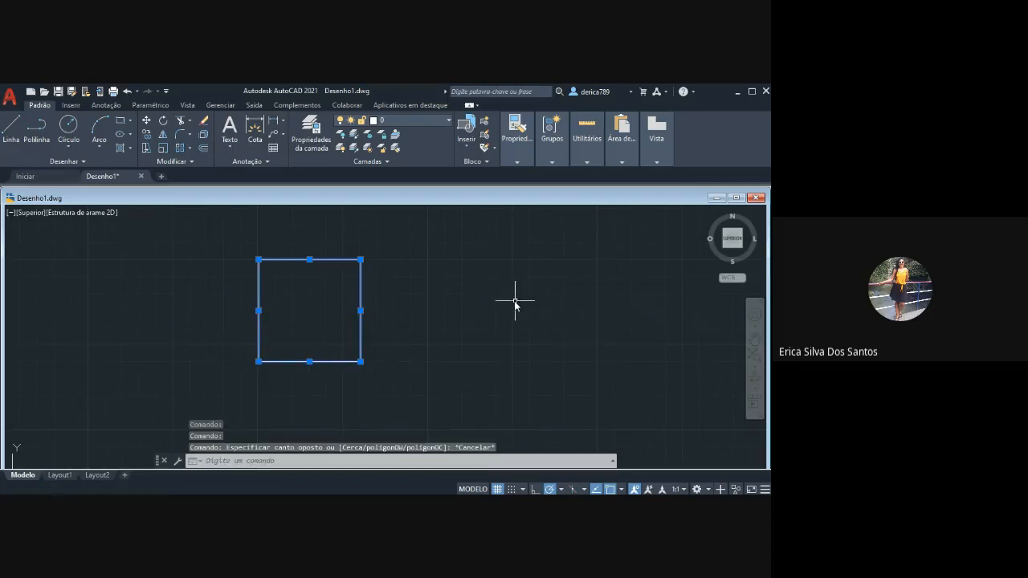
pyautogui.press('Escape')
pyautogui.press('Escape')
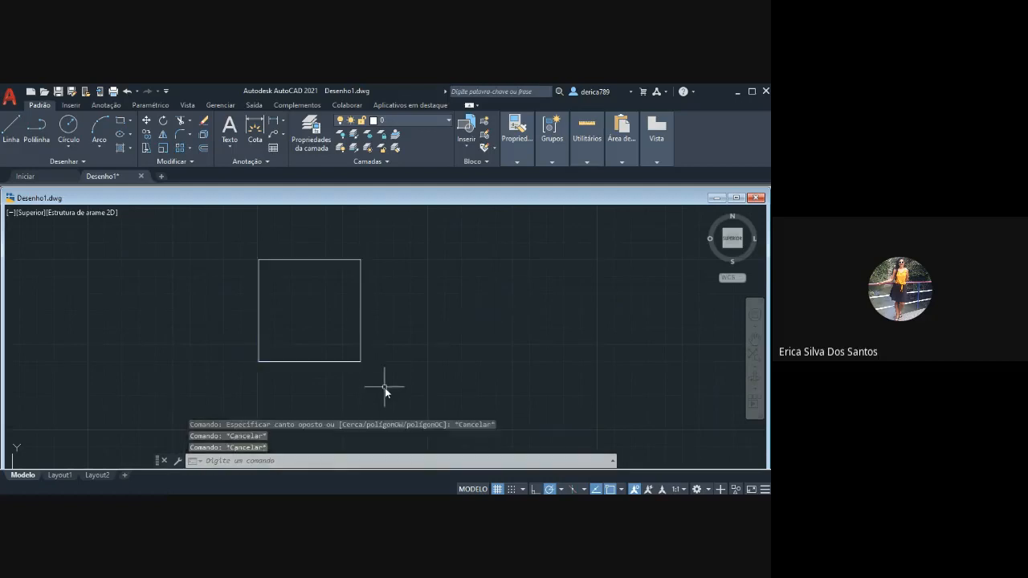
pyautogui.click(385, 388)
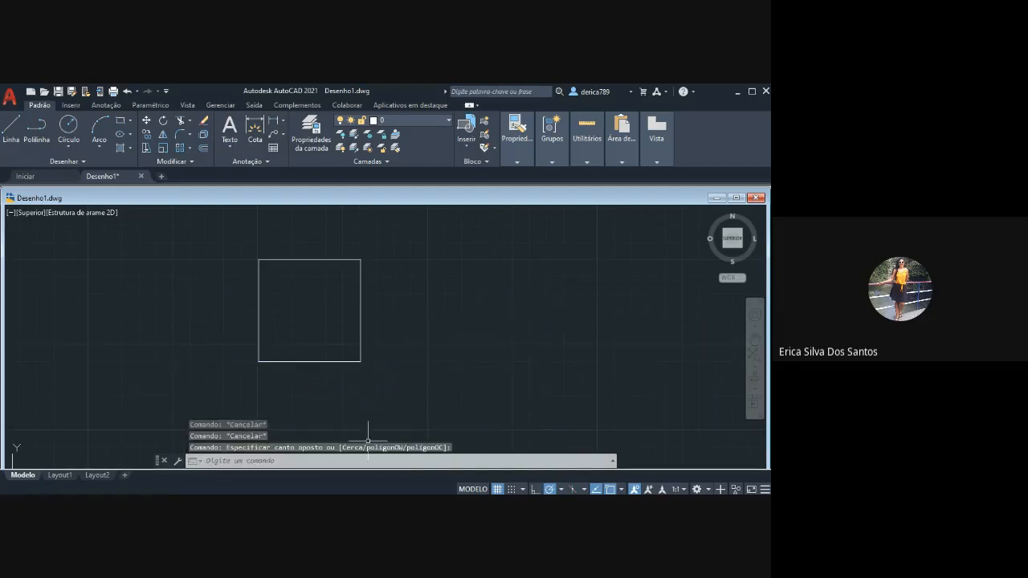
# Try to paste the clipboard content into the drawing as a block.
pyautogui.hotkey('alt', 'Tab')
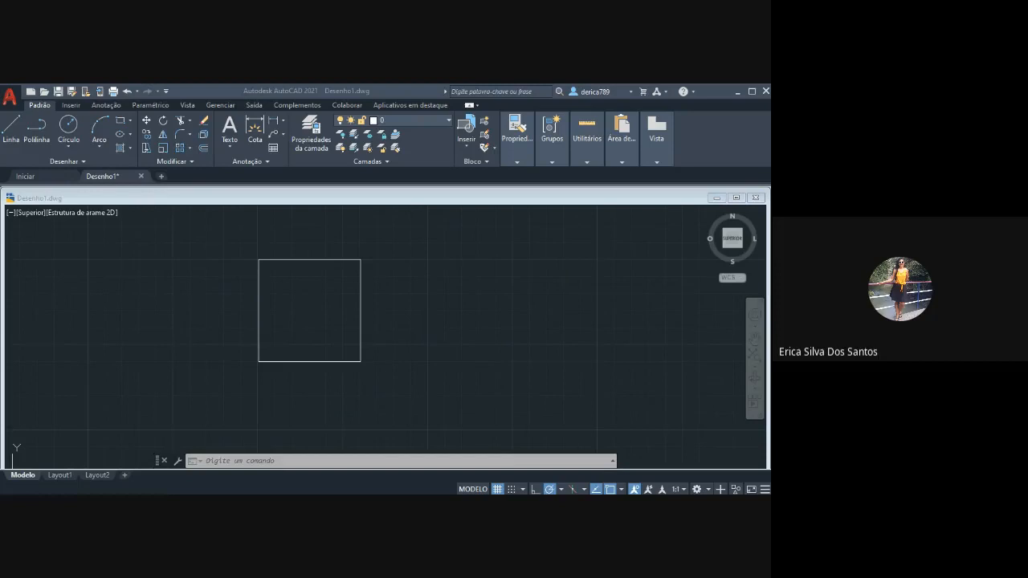
pyautogui.hotkey('alt', 'Tab')
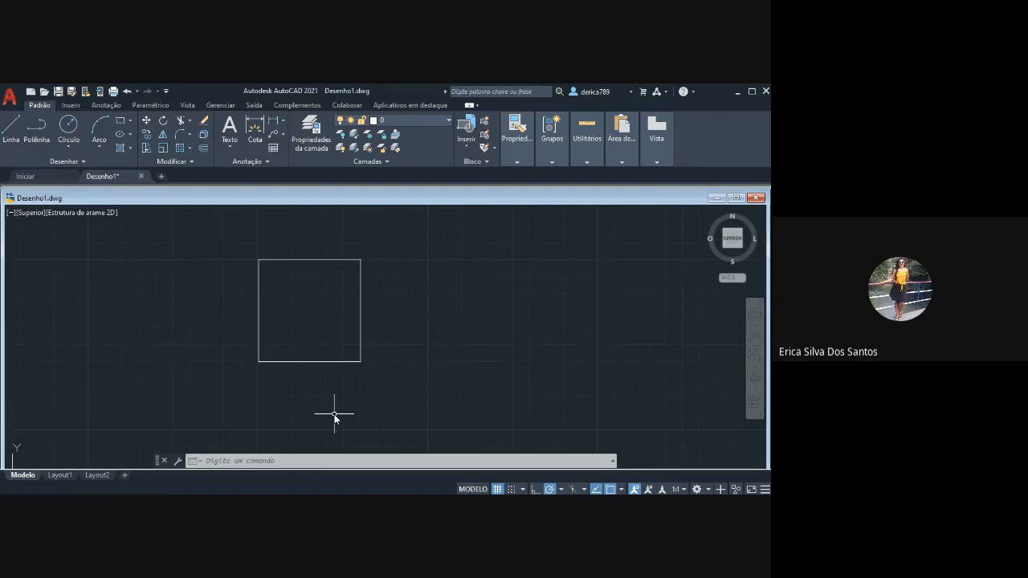
pyautogui.hotkey('ctrl', 'shift', 'v')
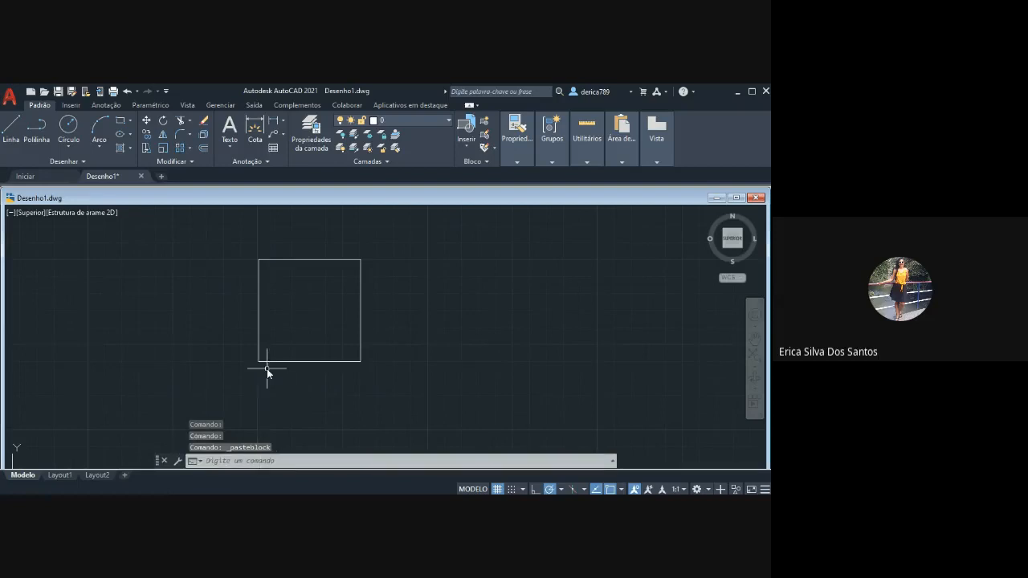
# Select the square's four sides and try to paste the clipboard content as a block.
pyautogui.click(259, 324)
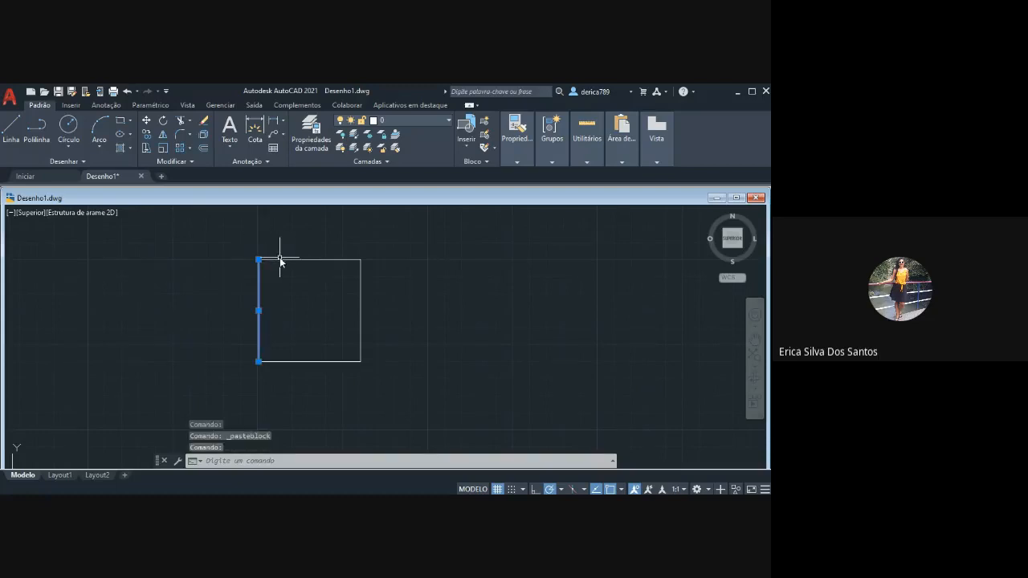
pyautogui.click(285, 259)
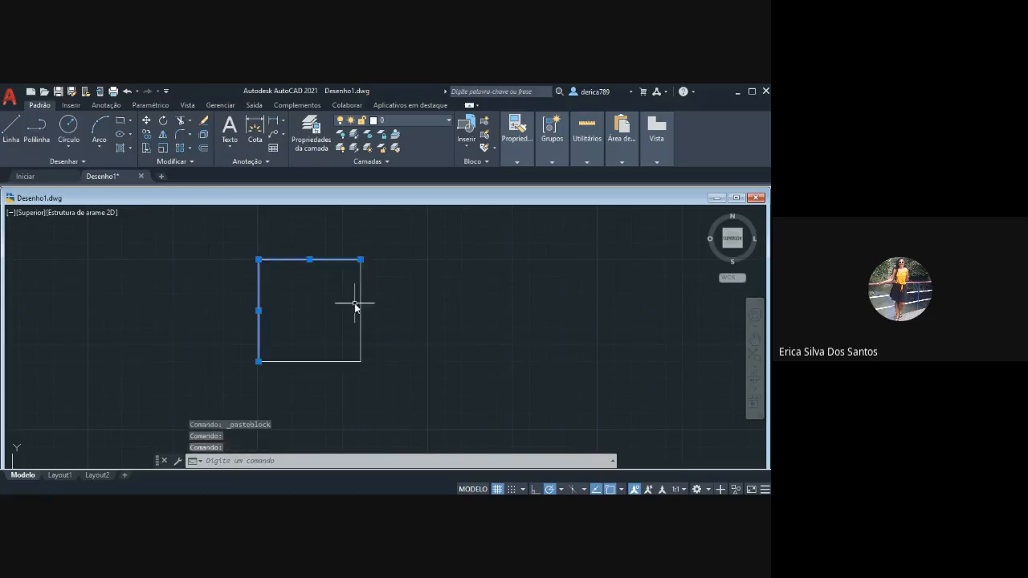
pyautogui.click(360, 309)
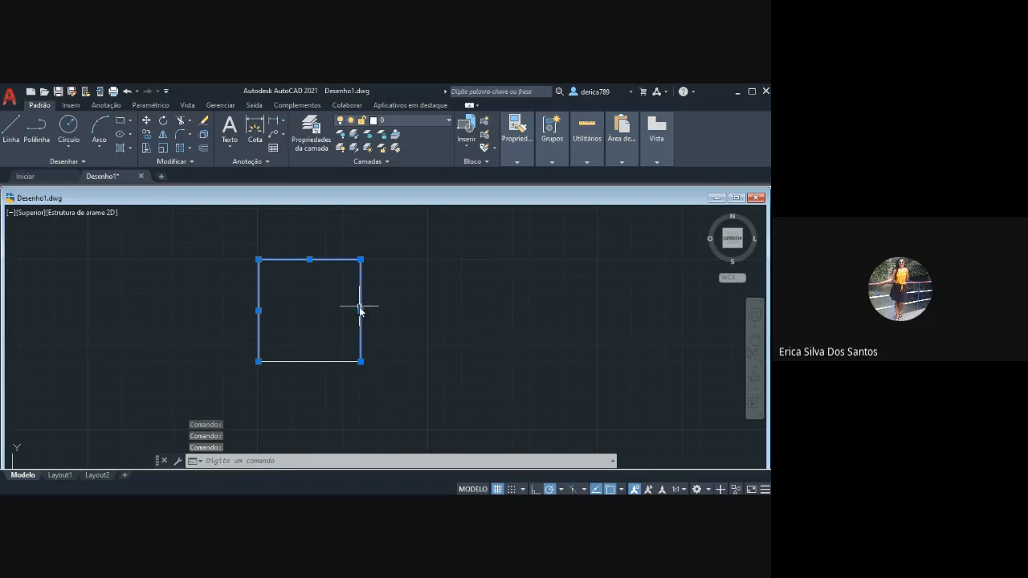
pyautogui.click(335, 362)
pyautogui.hotkey('ctrl', 'shift', 'v')
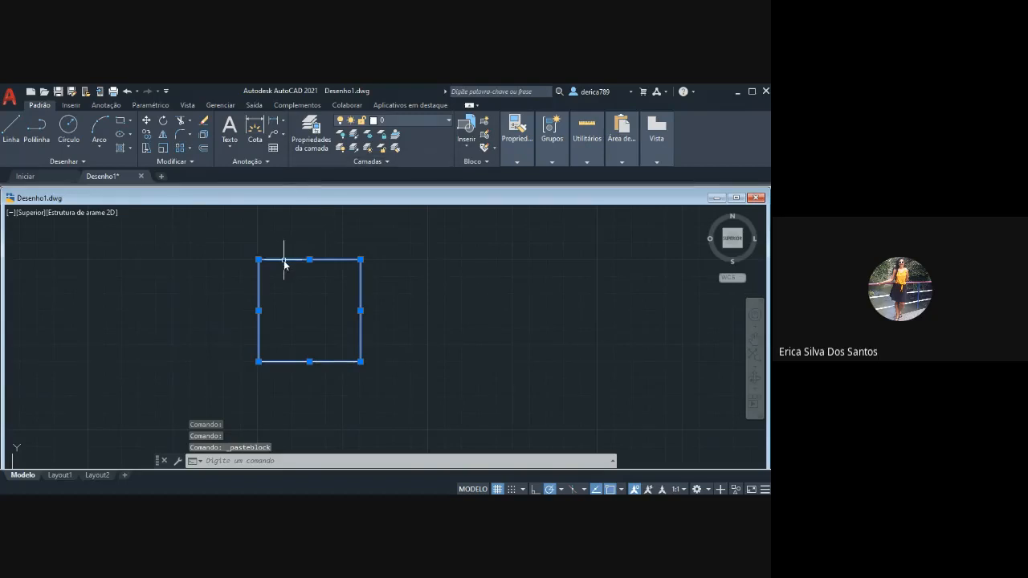
pyautogui.click(272, 259)
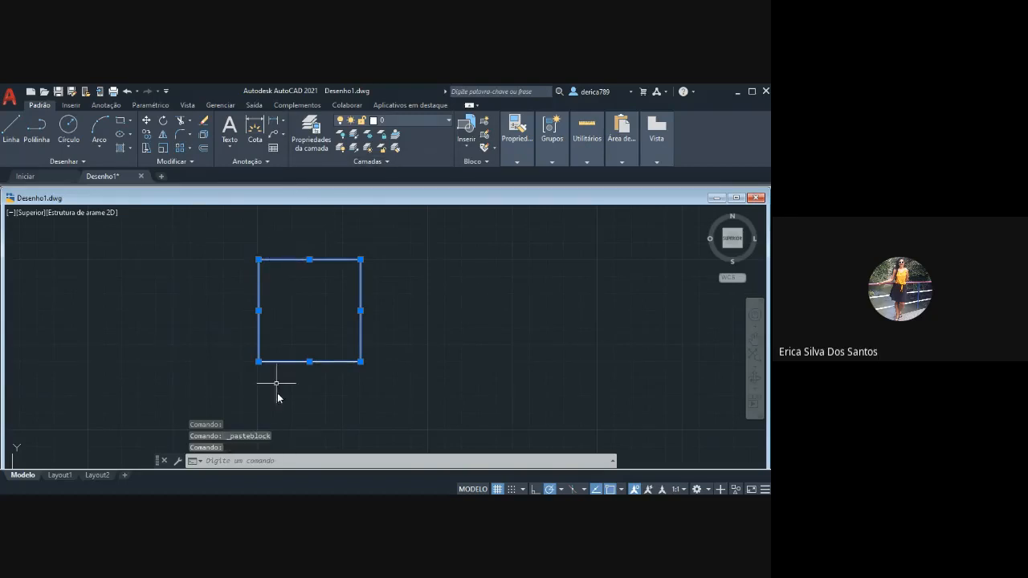
pyautogui.click(283, 365)
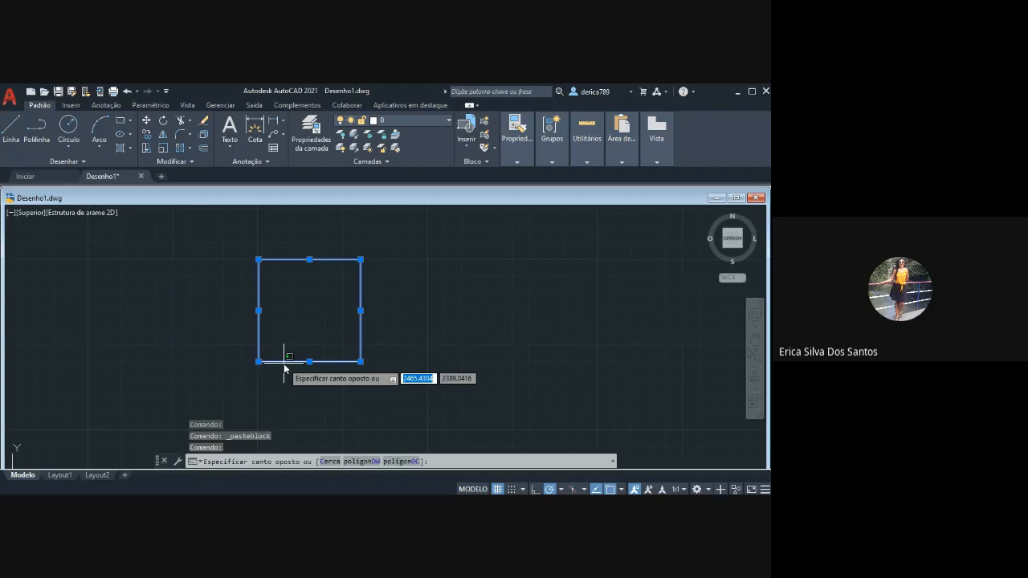
pyautogui.click(283, 365)
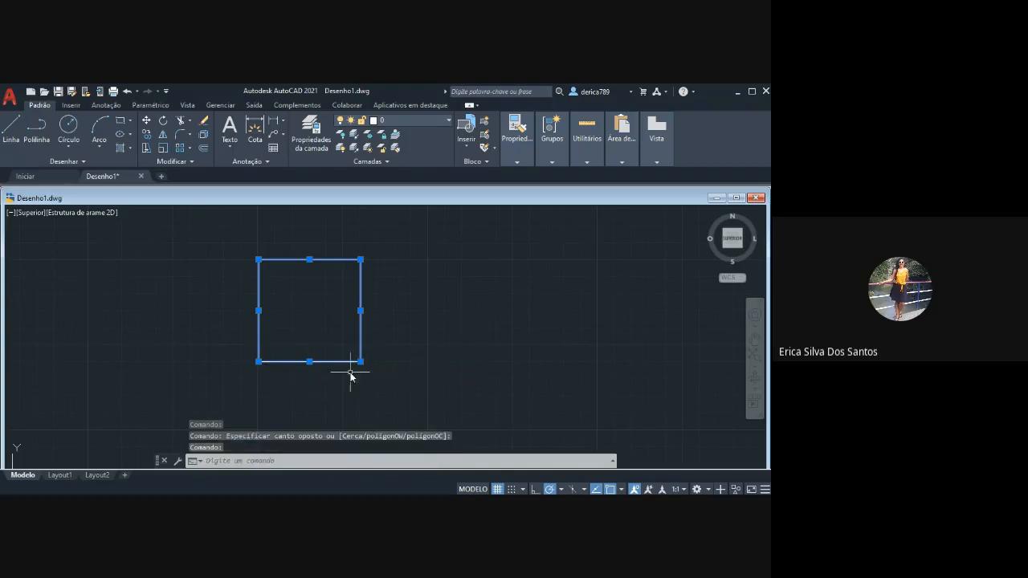
pyautogui.click(324, 363)
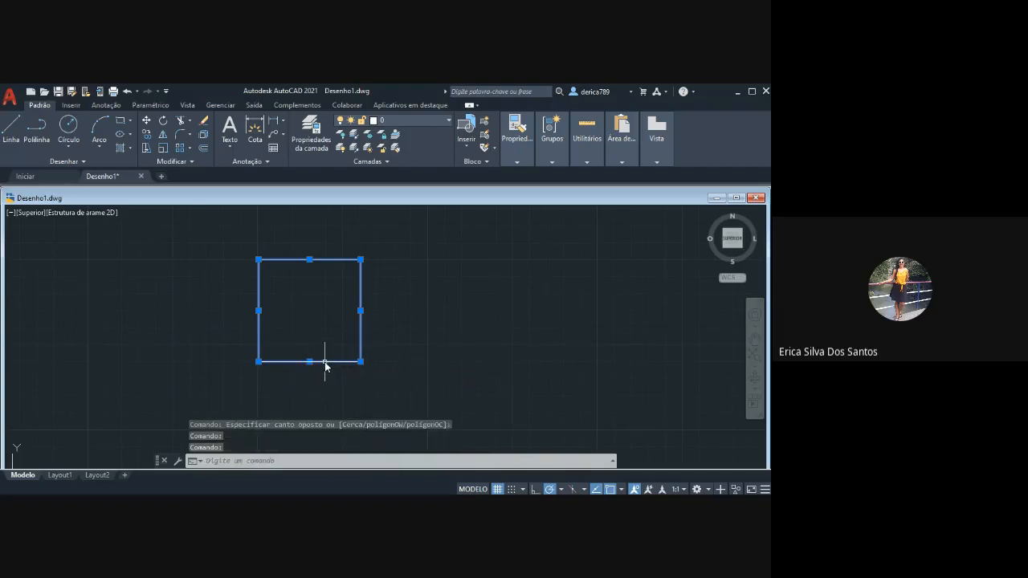
pyautogui.click(309, 361)
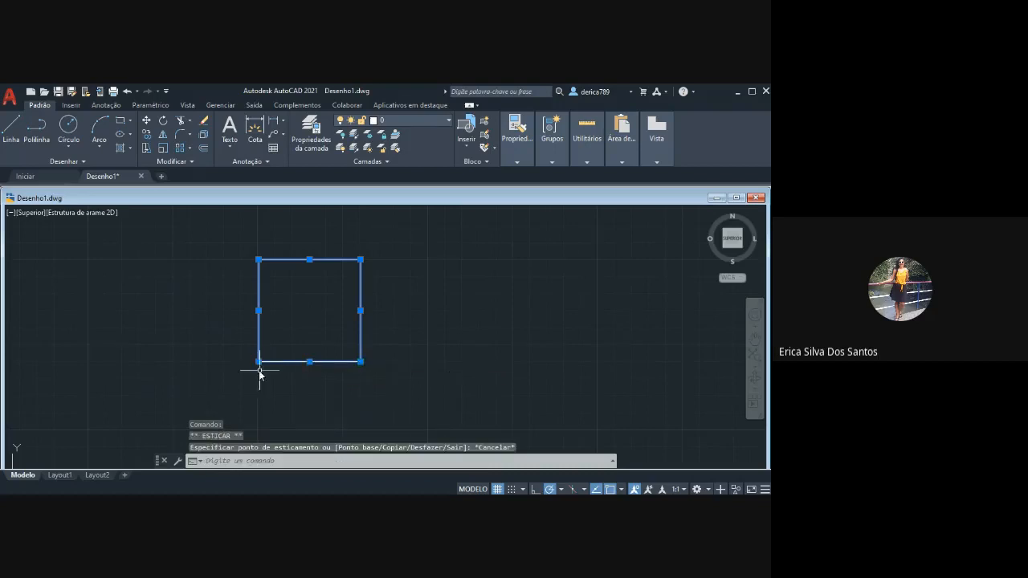
pyautogui.click(258, 260)
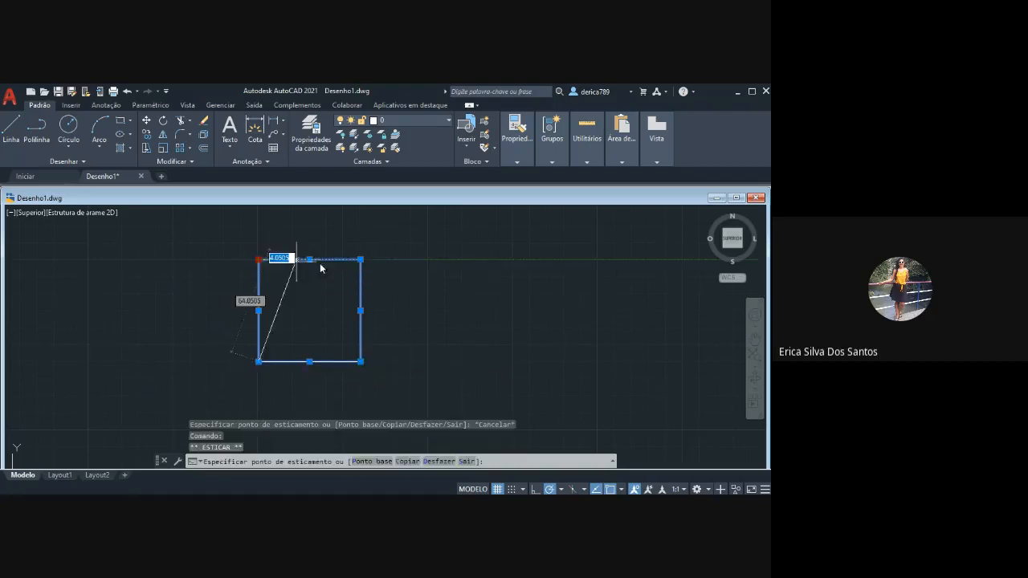
pyautogui.press('Escape')
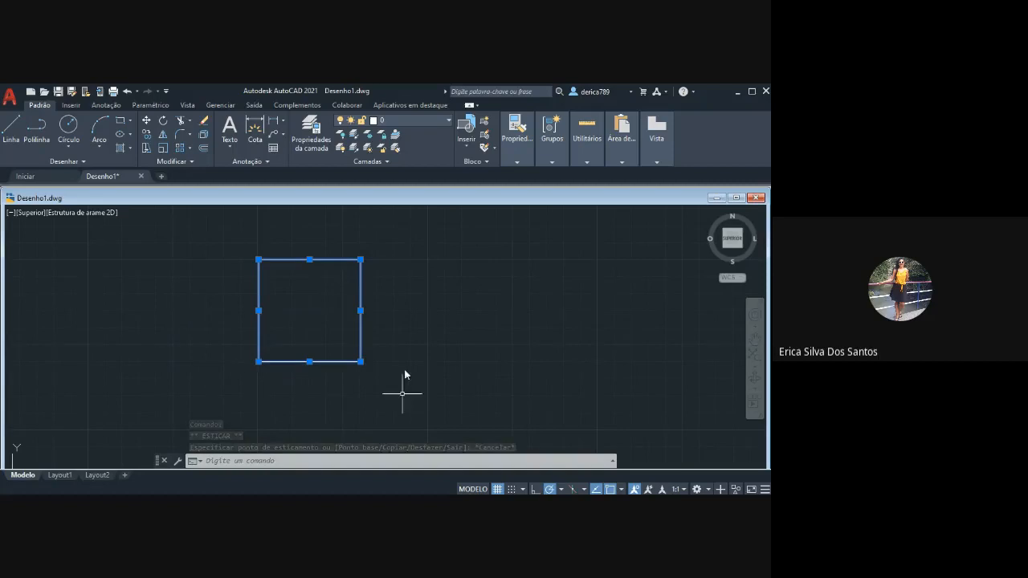
# Stretch the square's upper-left corner far right and back to just outside its original place, and pull the upper-right corner outward.
pyautogui.click(258, 261)
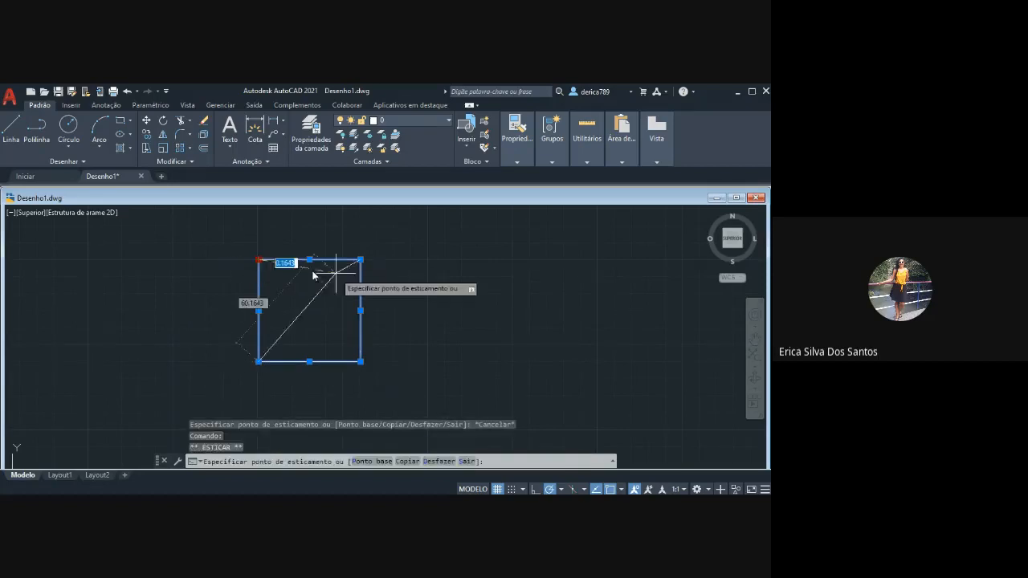
pyautogui.click(508, 283)
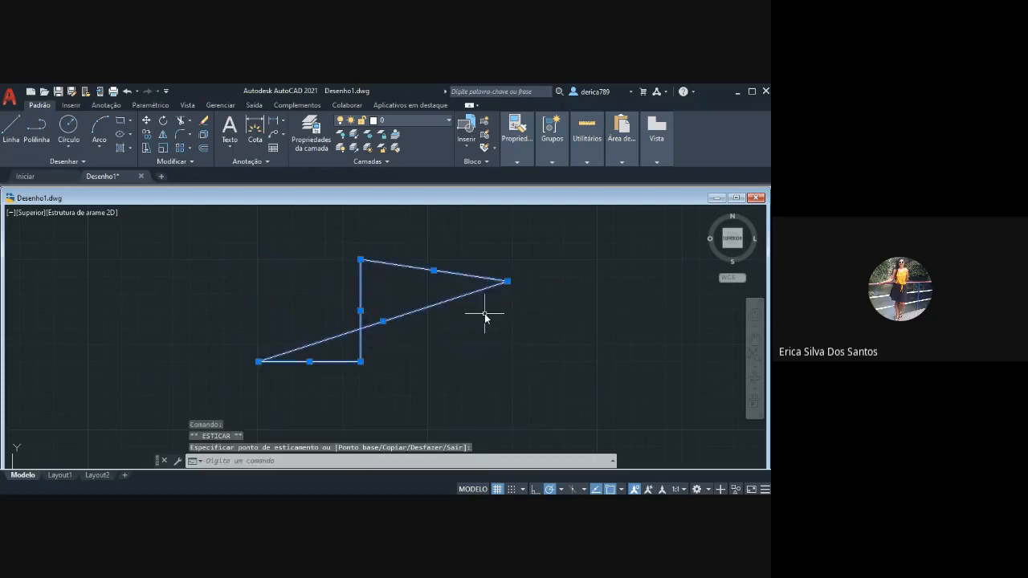
pyautogui.click(508, 282)
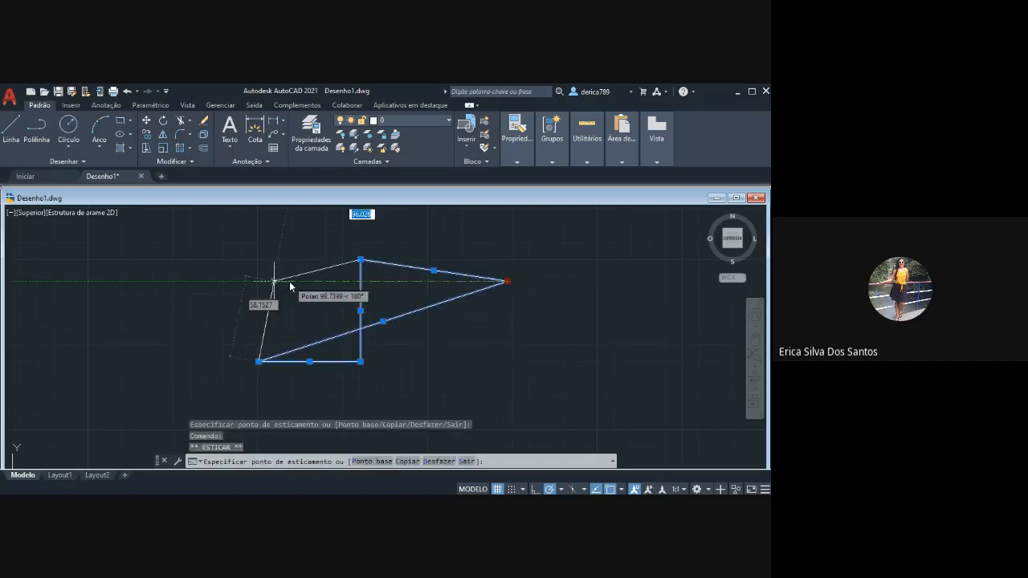
pyautogui.click(247, 259)
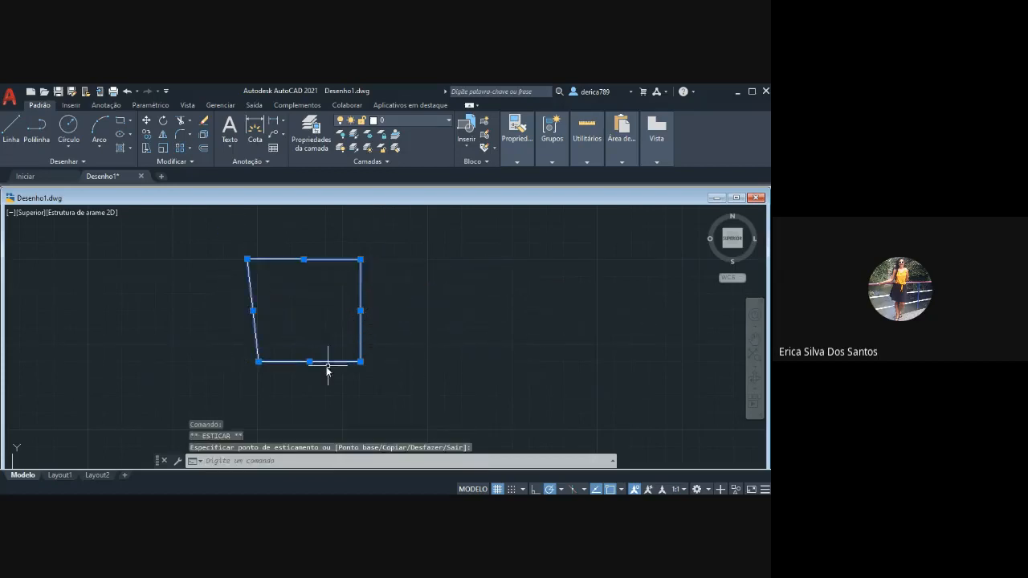
pyautogui.click(363, 260)
pyautogui.click(468, 273)
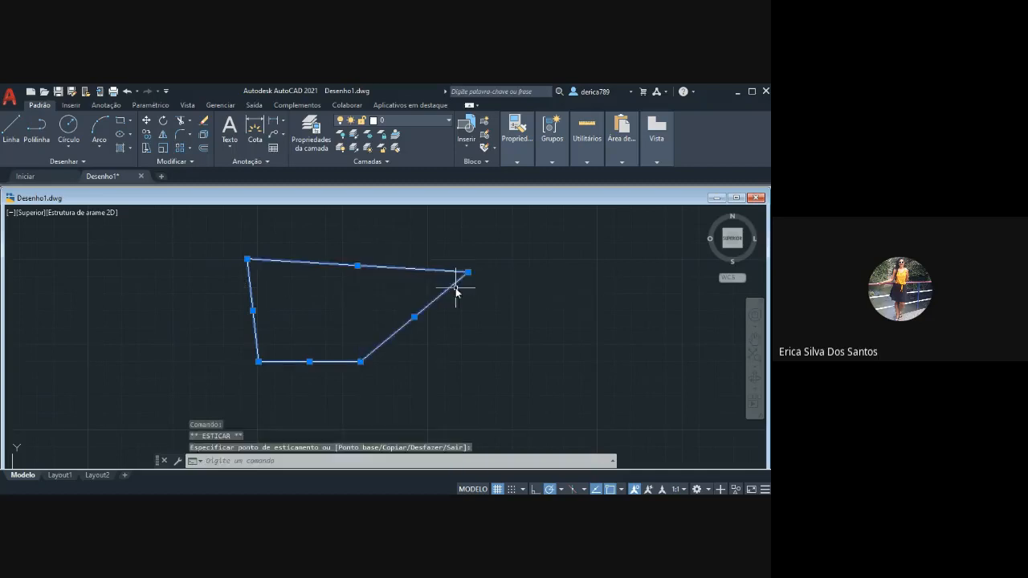
# Move the top line up and left by its midpoint grip, detaching it from the other sides, and clear the selection.
pyautogui.click(358, 267)
pyautogui.click(358, 268)
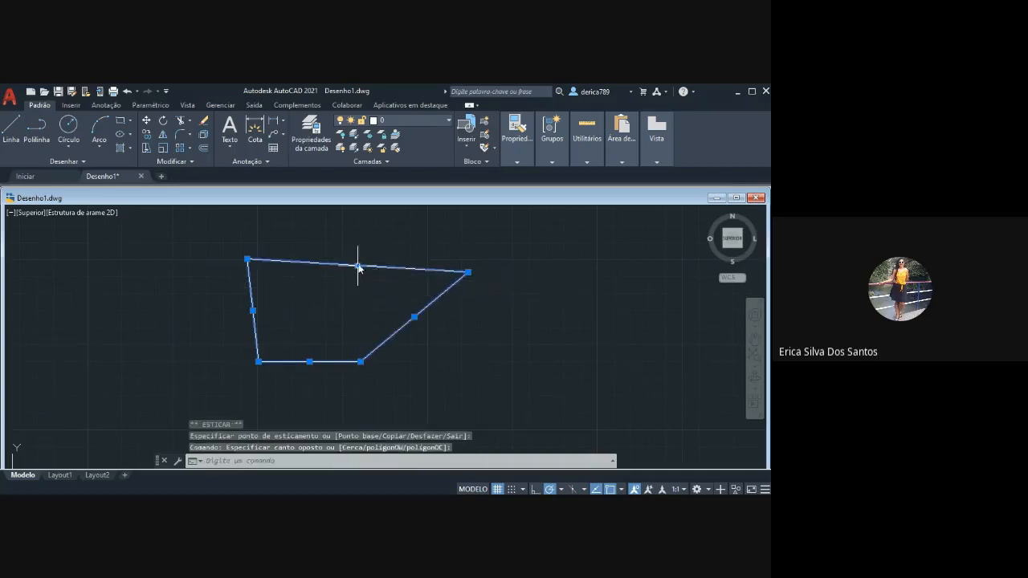
pyautogui.click(358, 266)
pyautogui.click(315, 229)
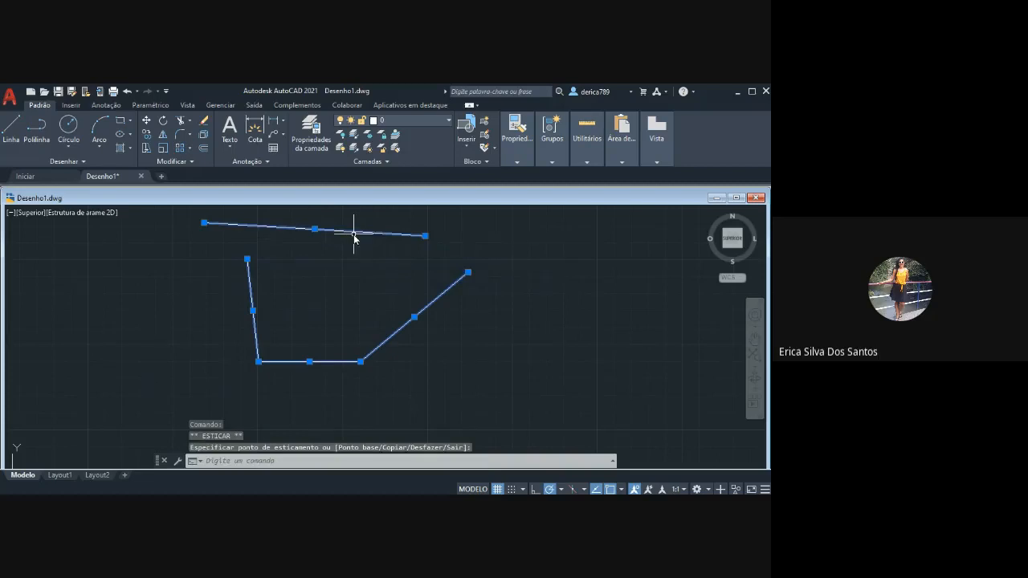
pyautogui.click(315, 229)
pyautogui.press('Escape')
pyautogui.press('Escape')
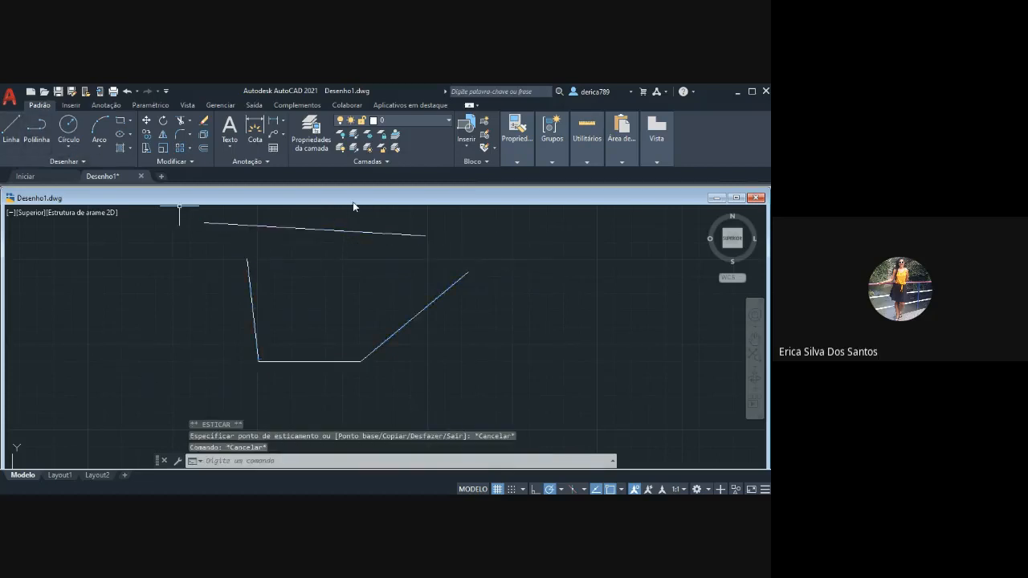
# Erase the detached top line above the shape.
pyautogui.click(300, 230)
pyautogui.click(314, 230)
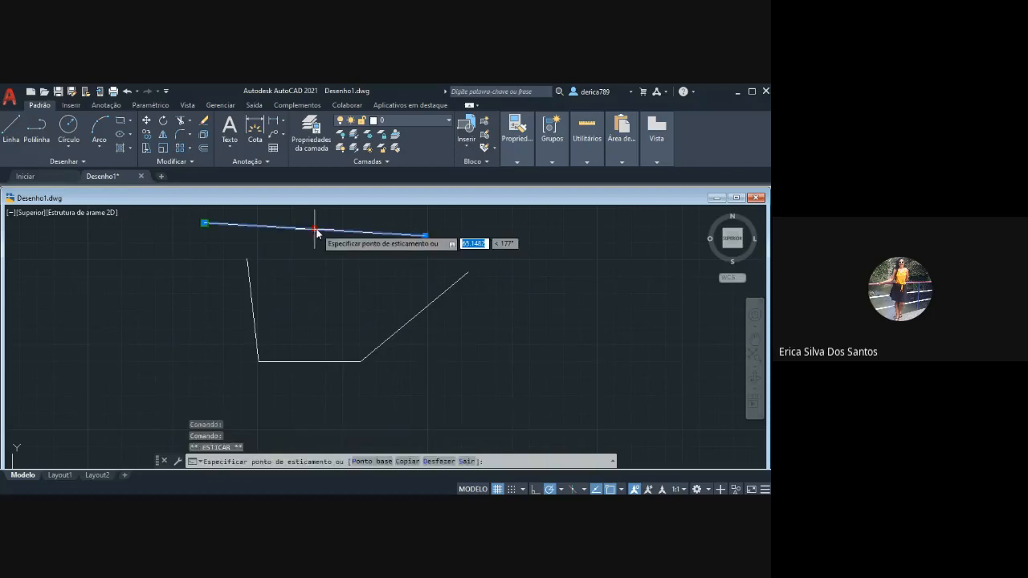
pyautogui.press('Return')
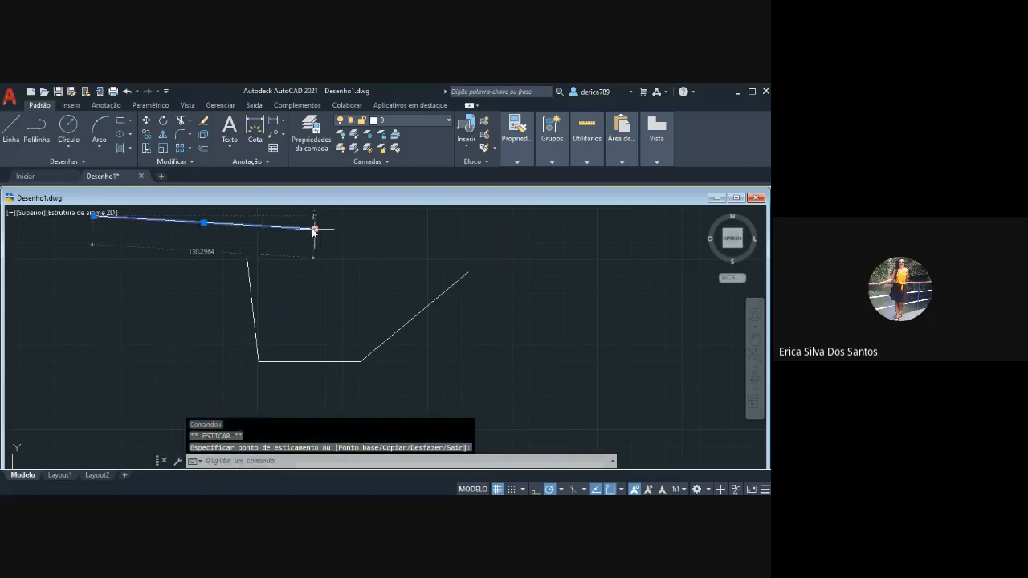
pyautogui.press('Escape')
pyautogui.press('Delete')
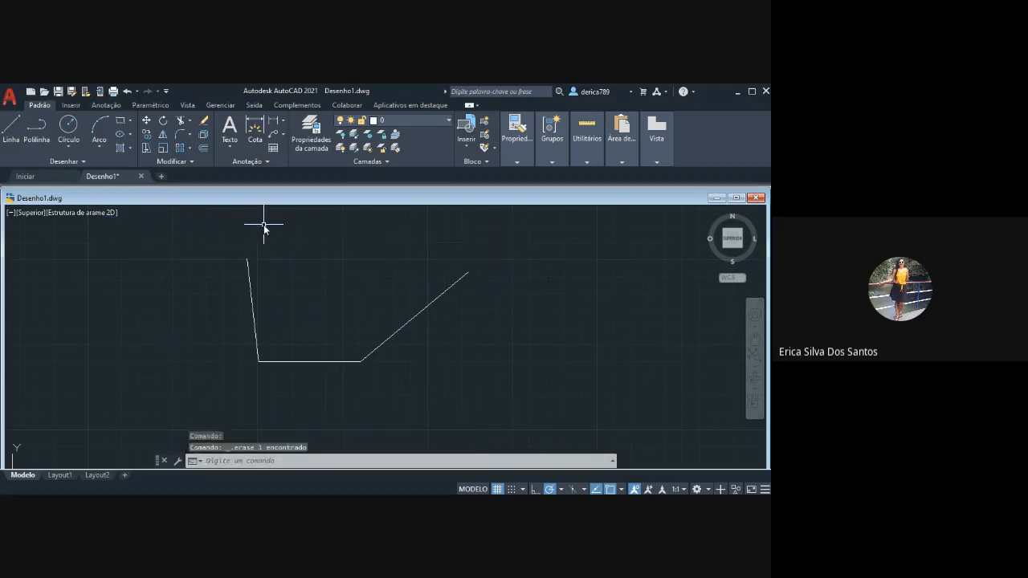
# Erase the slanted left and right sides, leaving only the horizontal bottom line.
pyautogui.click(251, 282)
pyautogui.press('Delete')
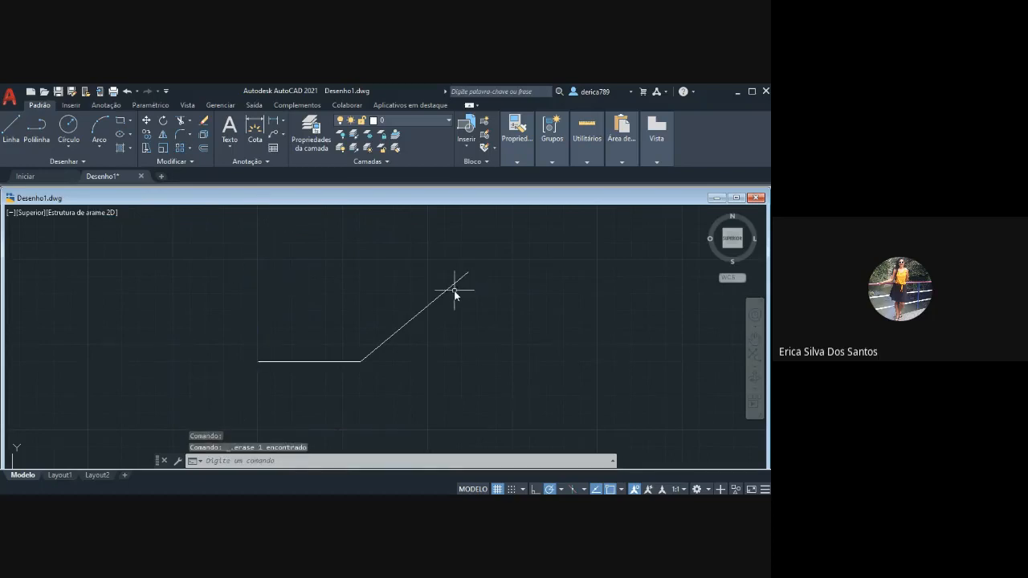
pyautogui.click(454, 288)
pyautogui.click(440, 295)
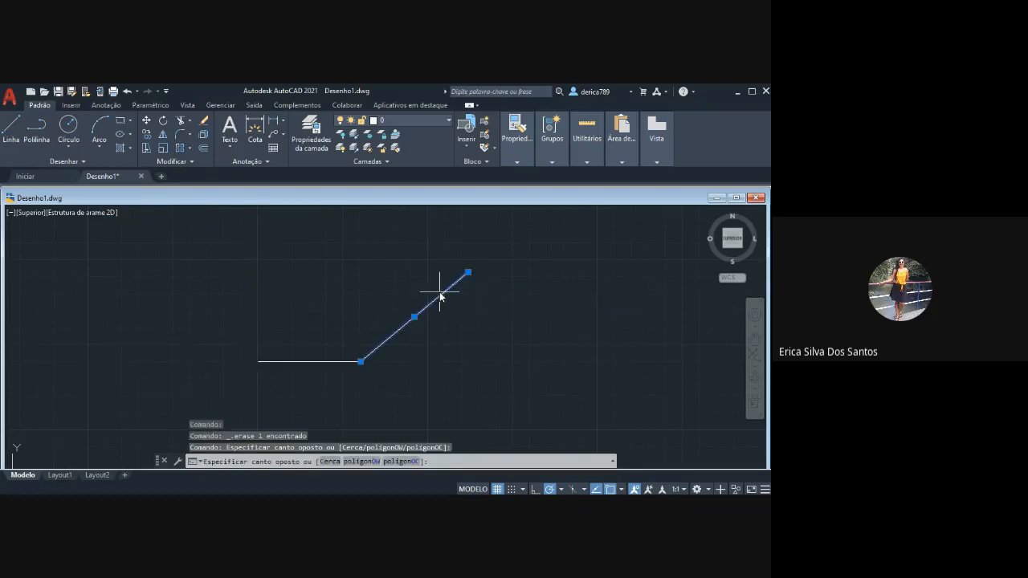
pyautogui.press('Delete')
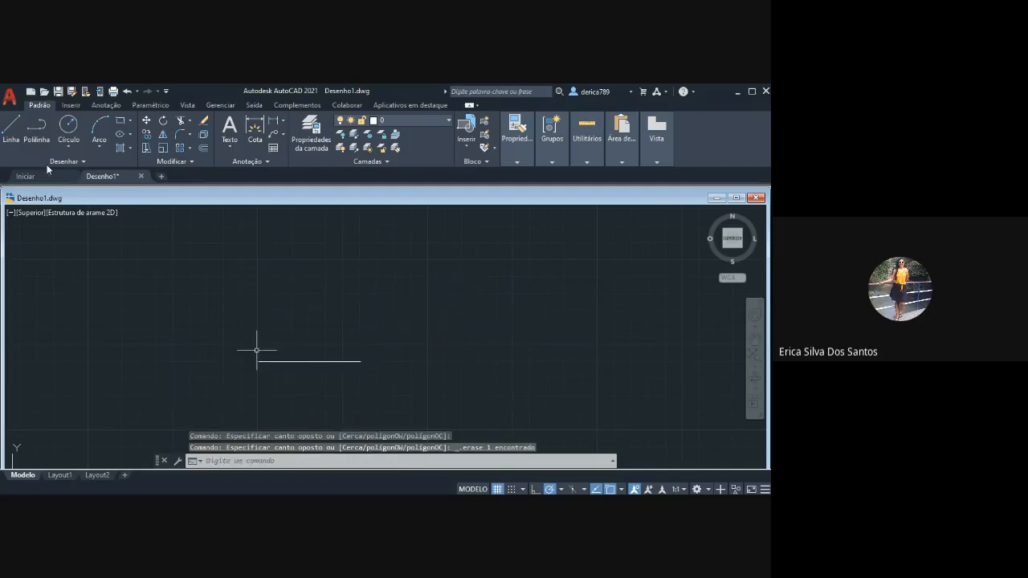
# Draw a vertical line 60 units long upward from the bottom line's left end.
pyautogui.click(12, 129)
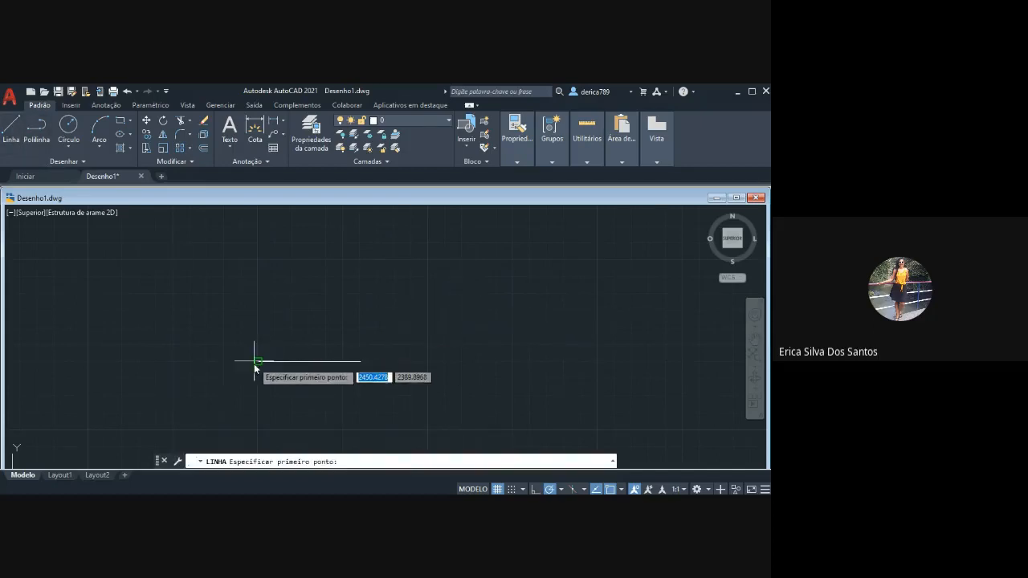
pyautogui.click(258, 362)
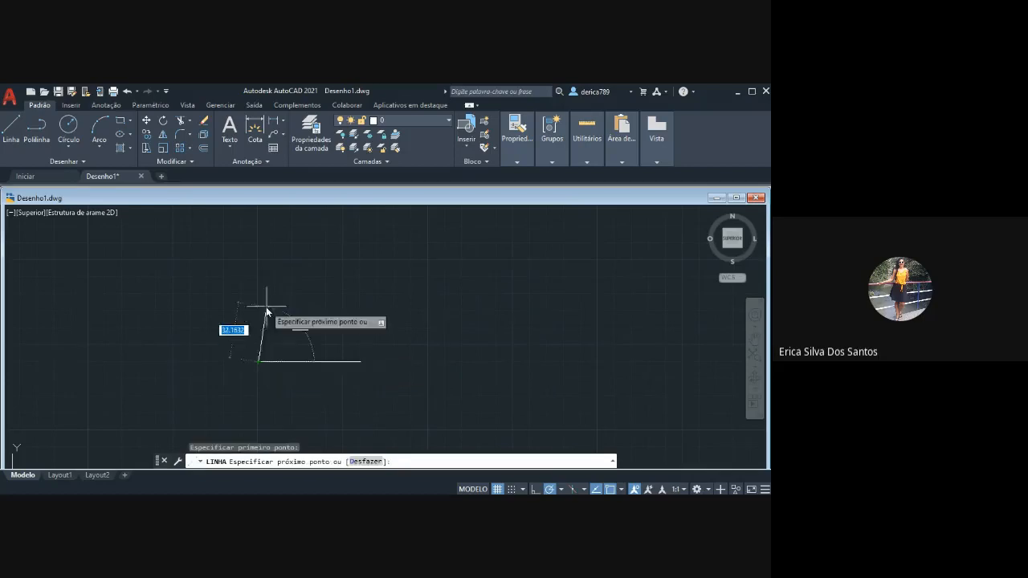
pyautogui.write('60')
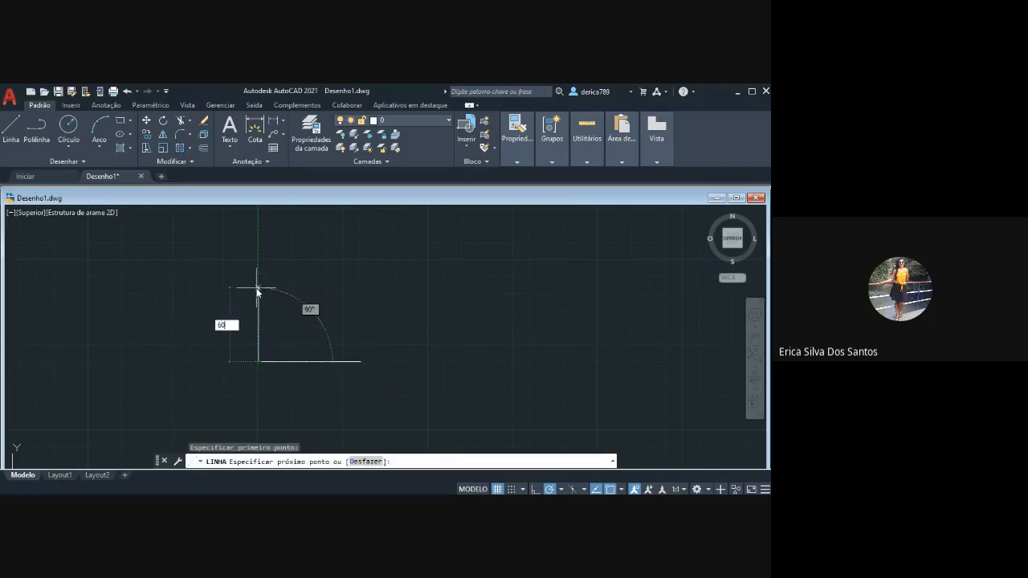
pyautogui.press('Return')
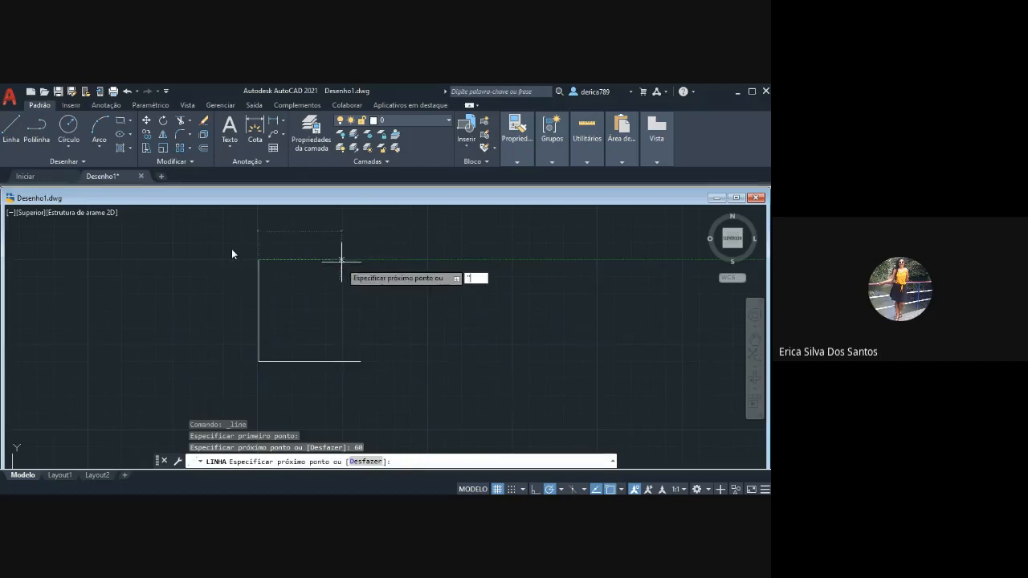
pyautogui.press('Escape')
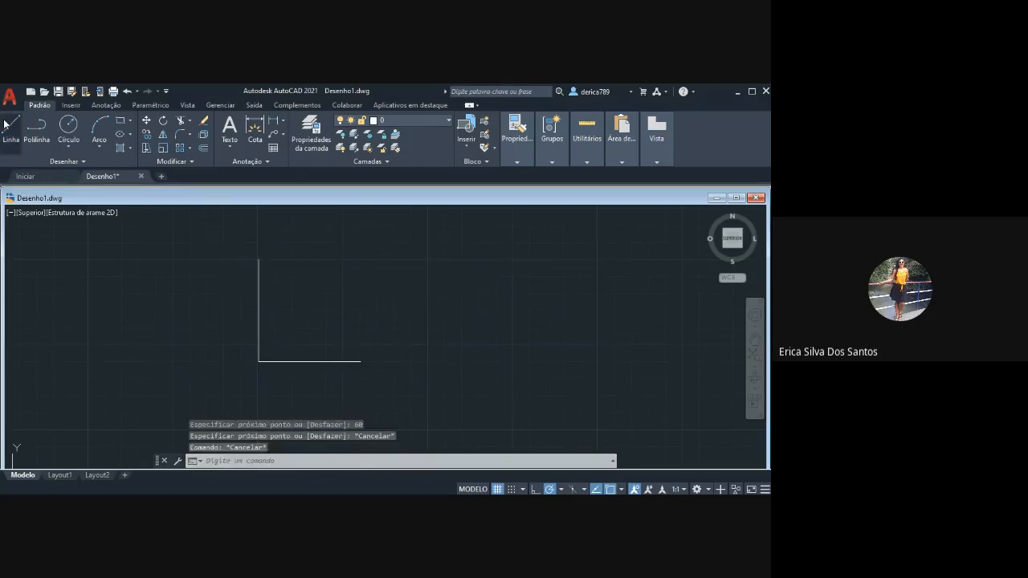
# Draw the top side as a 60-unit horizontal line rightward from the vertical line's upper end.
pyautogui.click(7, 125)
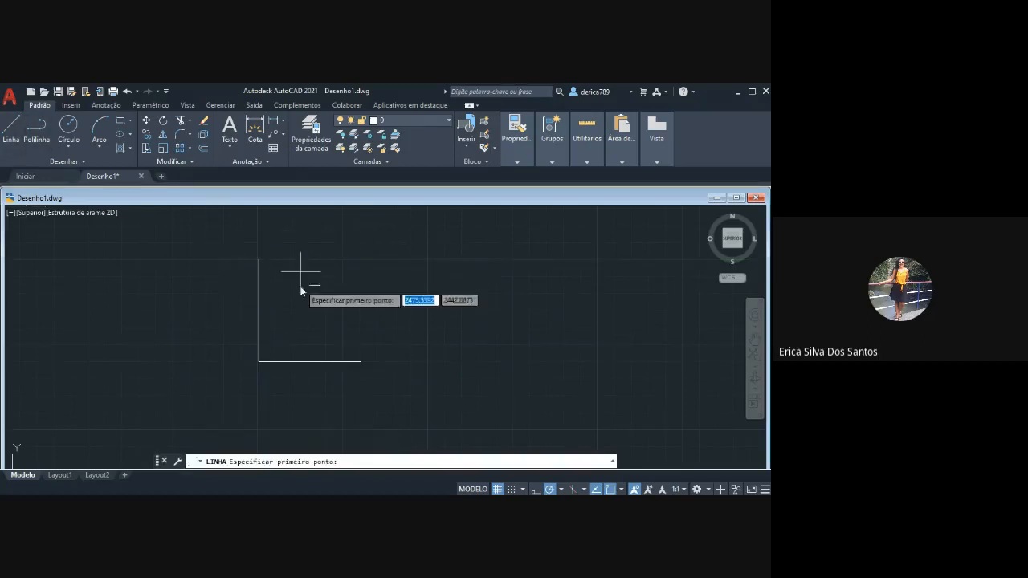
pyautogui.click(257, 261)
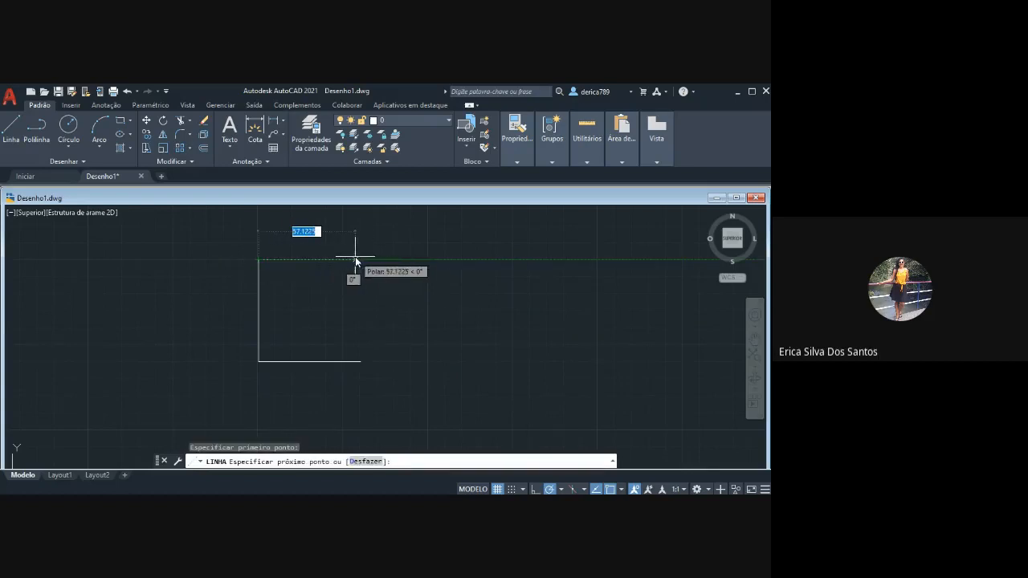
pyautogui.write('60')
pyautogui.press('Return')
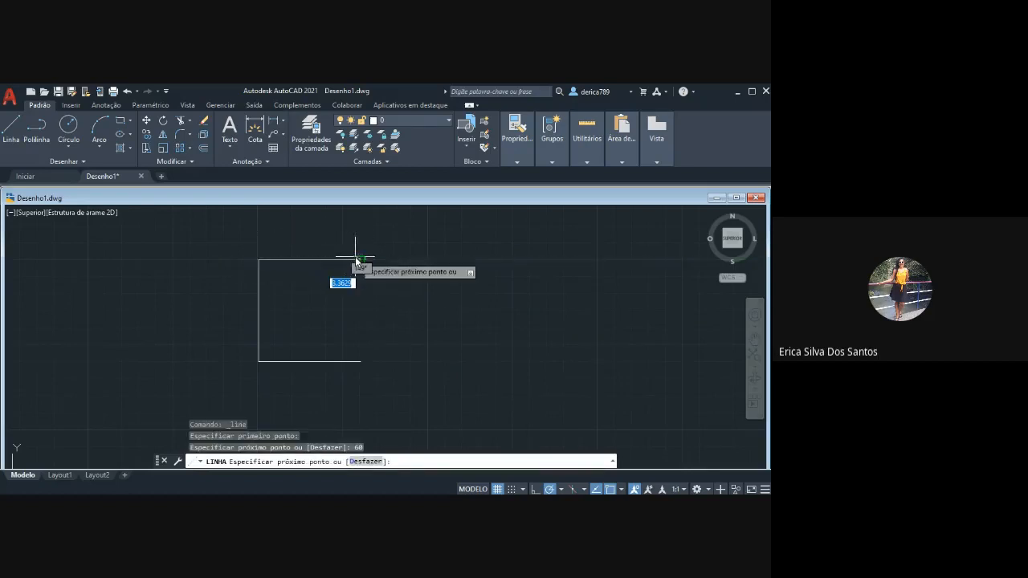
pyautogui.press('Escape')
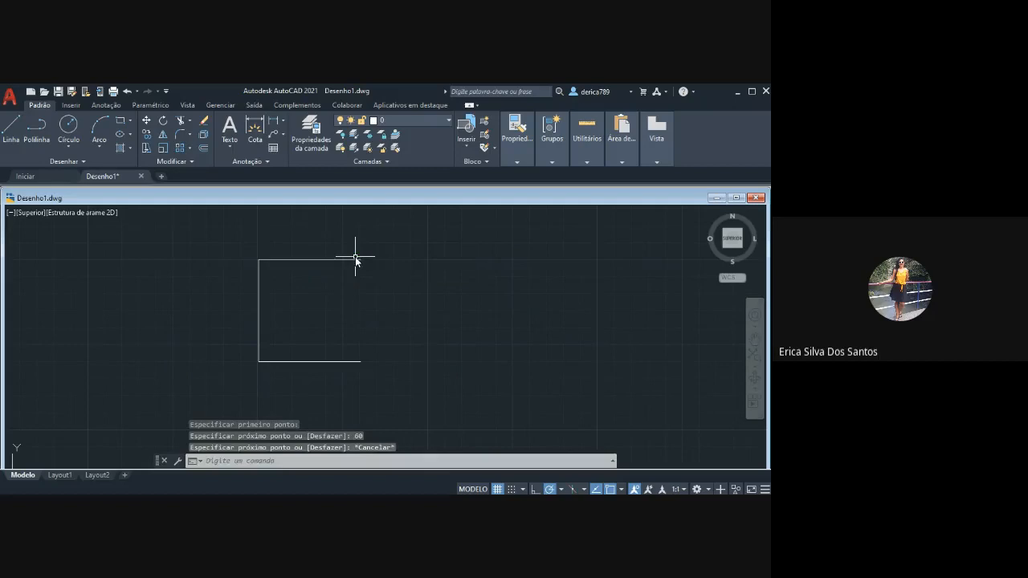
# Draw the square's right side as a 60-unit vertical line down from the top side's right end.
pyautogui.click(13, 122)
pyautogui.click(361, 260)
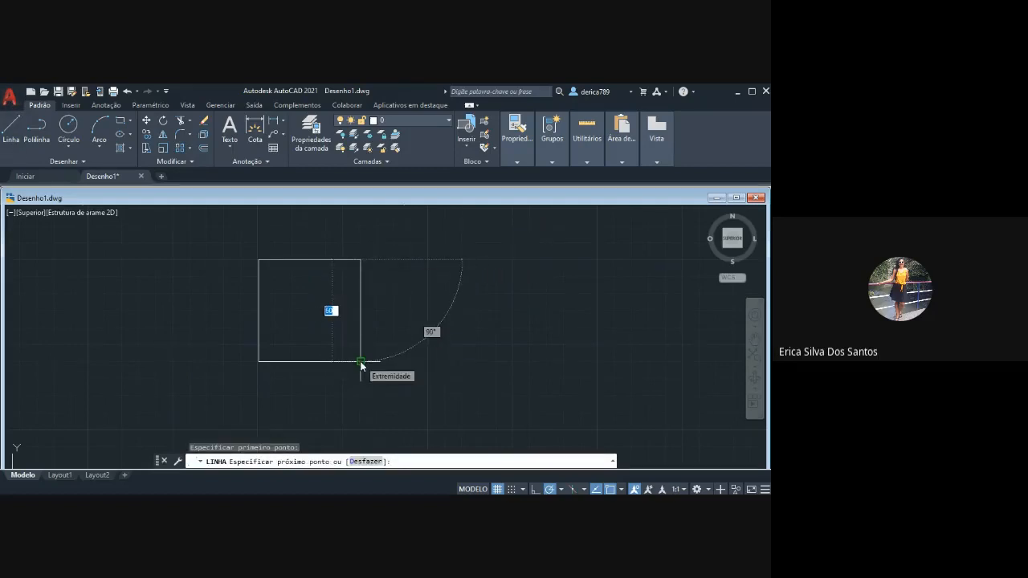
pyautogui.write('60')
pyautogui.press('Return')
pyautogui.press('Escape')
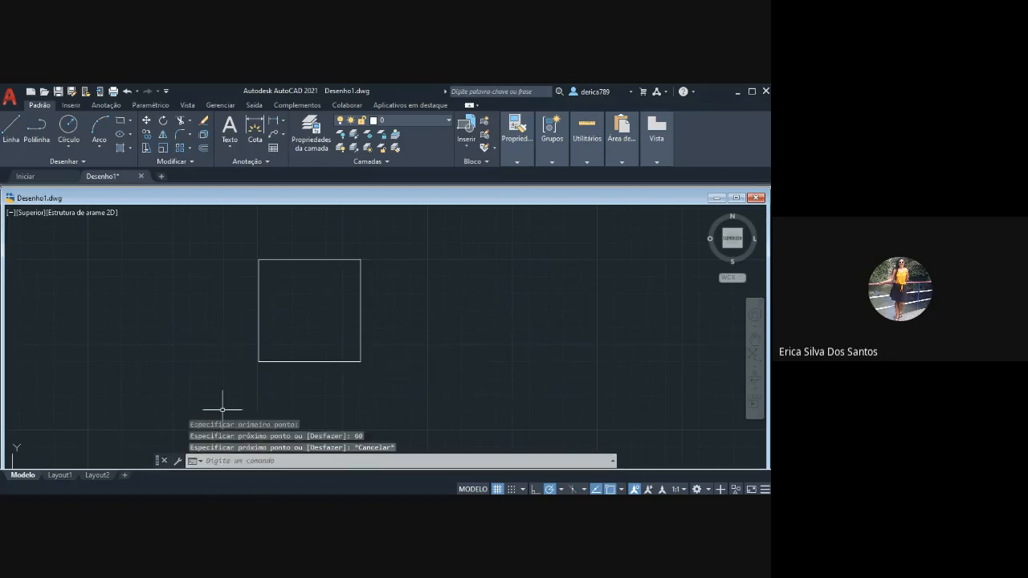
pyautogui.hotkey('alt', 'Tab')
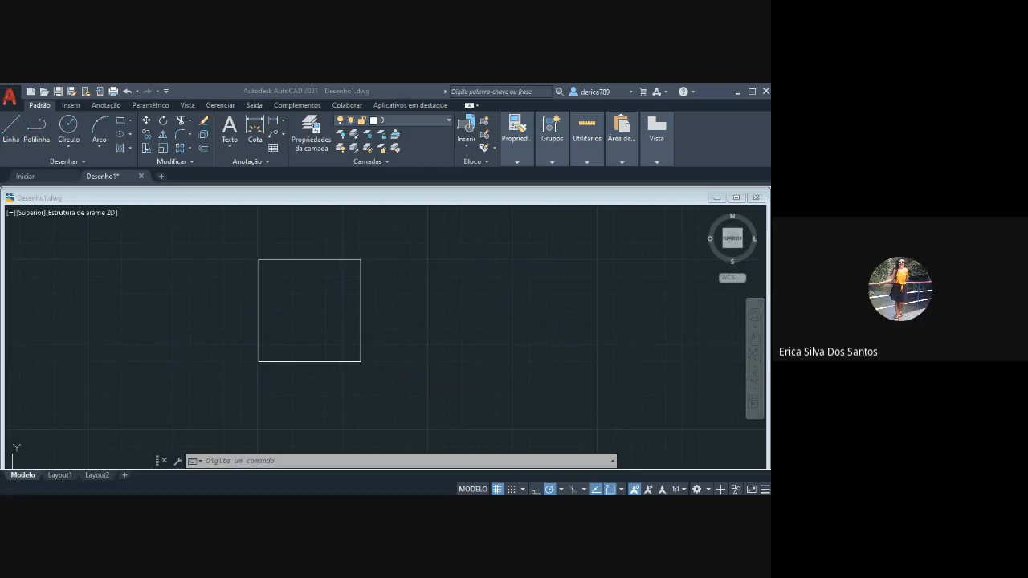
pyautogui.hotkey('alt', 'Tab')
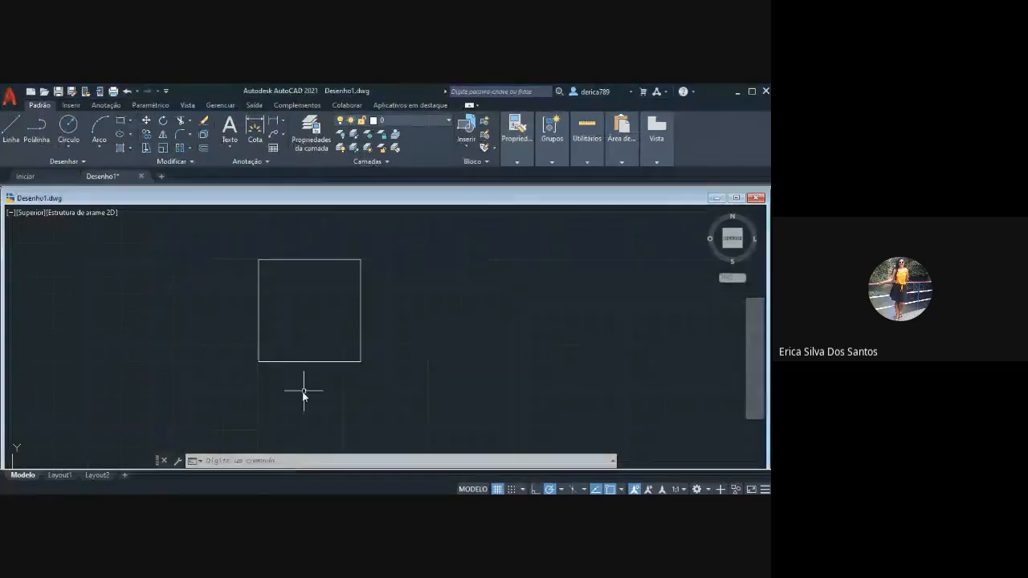
# Start a block definition with the BLOCO command and select the square's four sides as its objects.
pyautogui.click(256, 462)
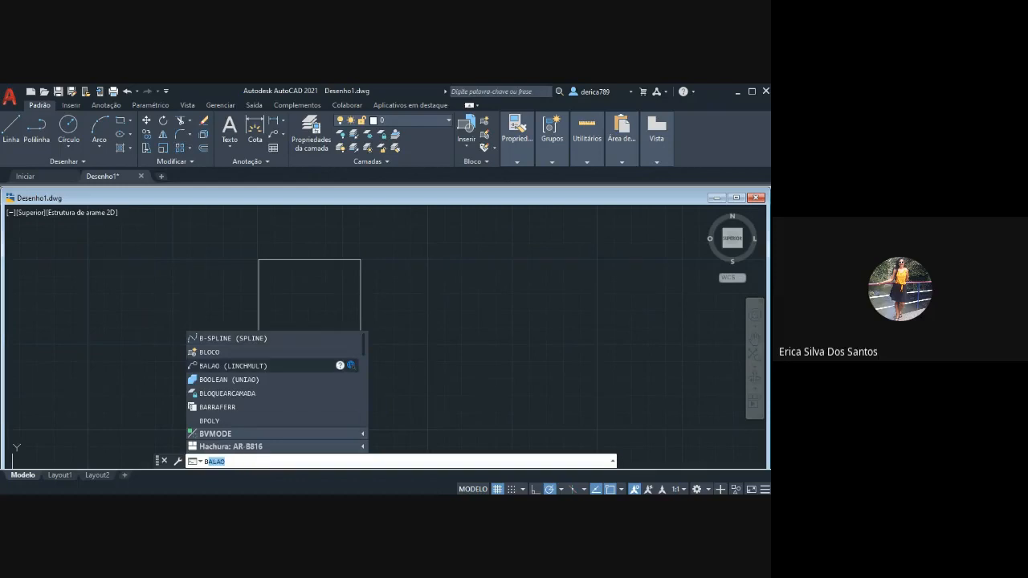
pyautogui.click(207, 351)
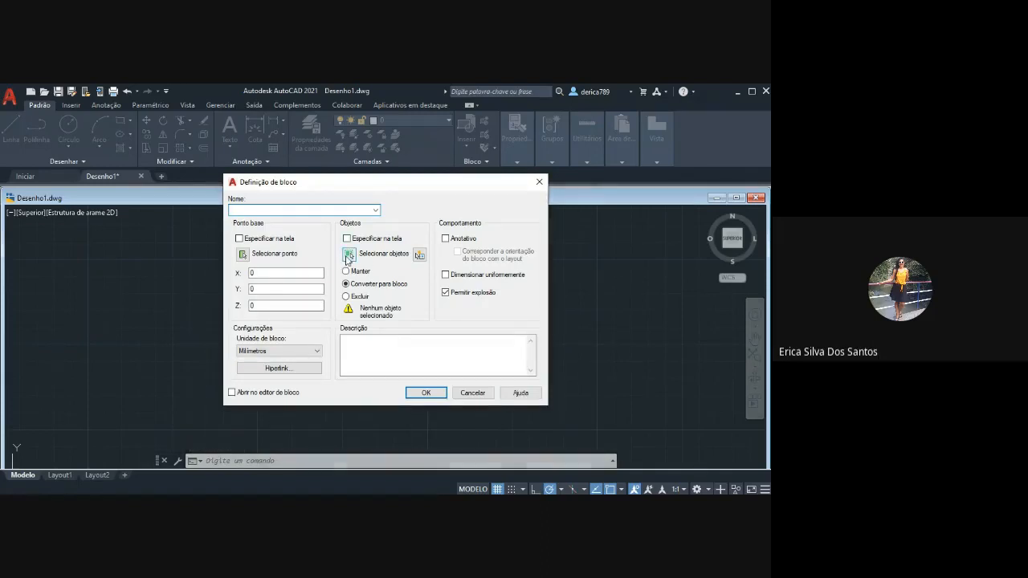
pyautogui.click(347, 255)
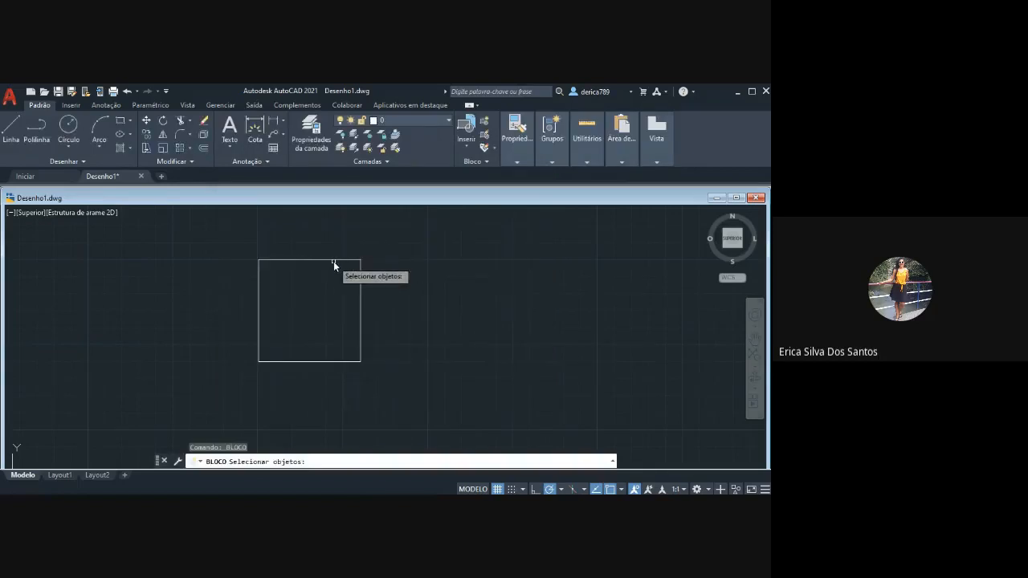
pyautogui.click(334, 260)
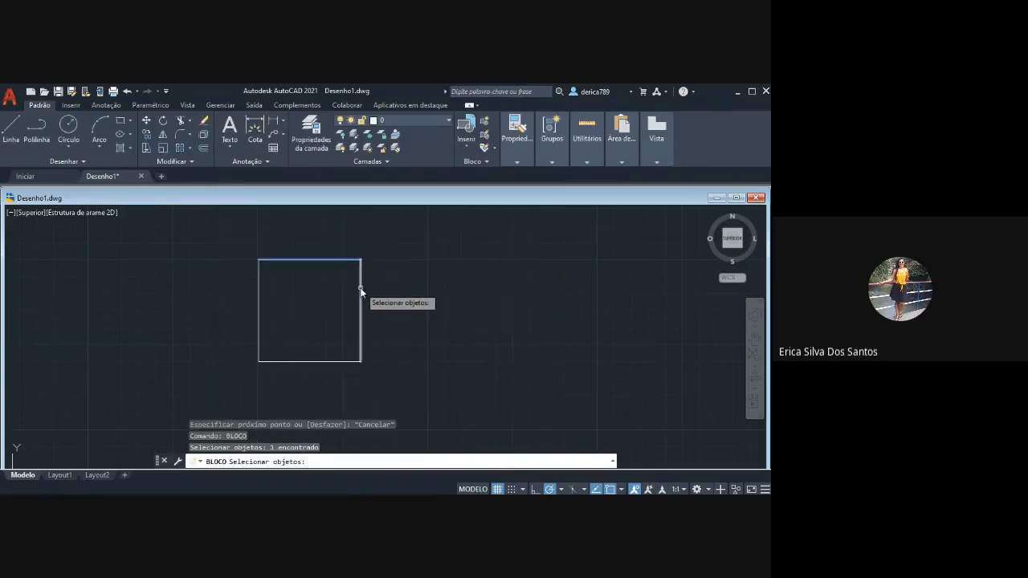
pyautogui.click(359, 335)
pyautogui.click(330, 361)
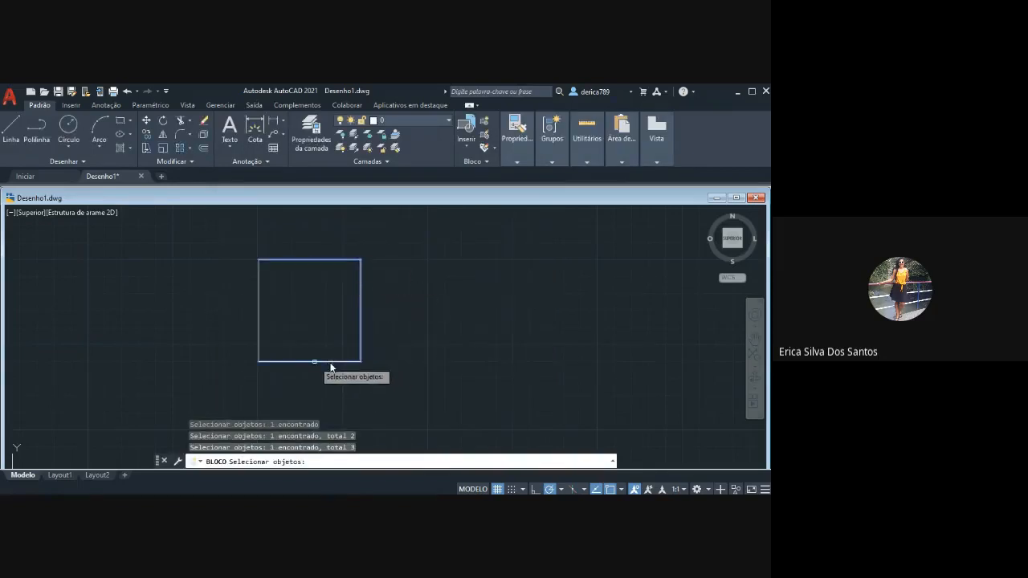
pyautogui.click(259, 304)
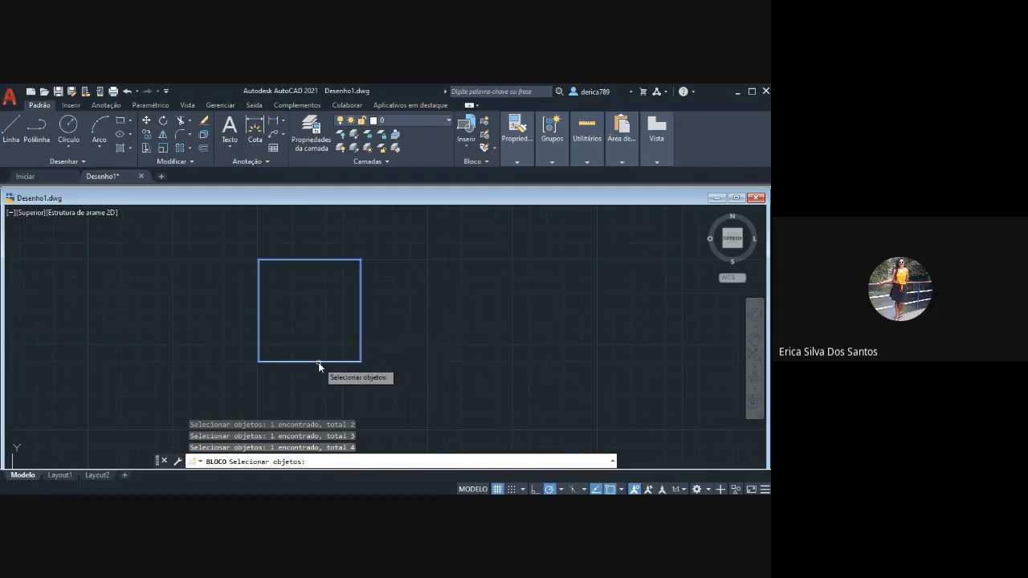
pyautogui.press('Return')
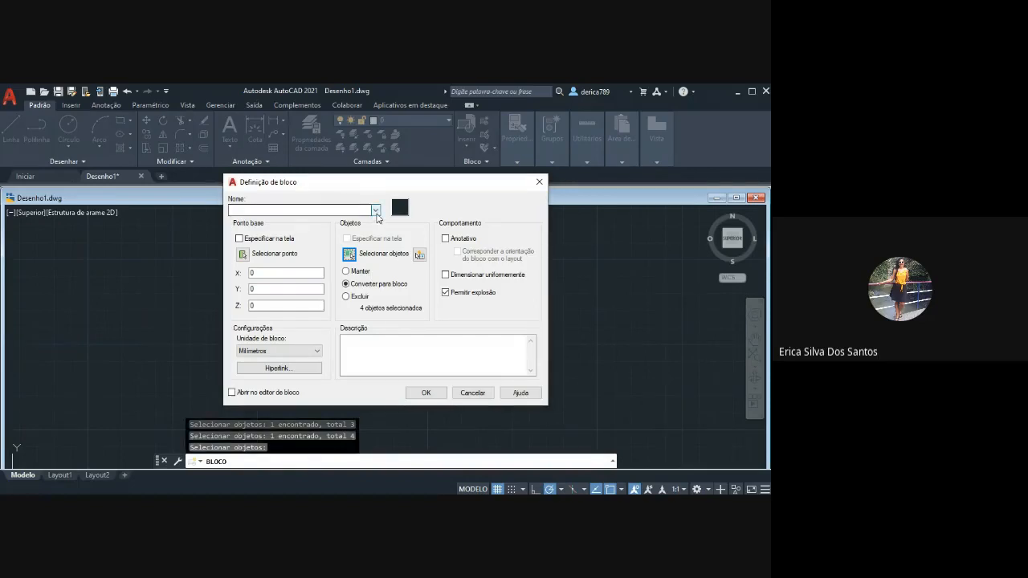
# Try to define the block under the existing name "planta".
pyautogui.click(375, 212)
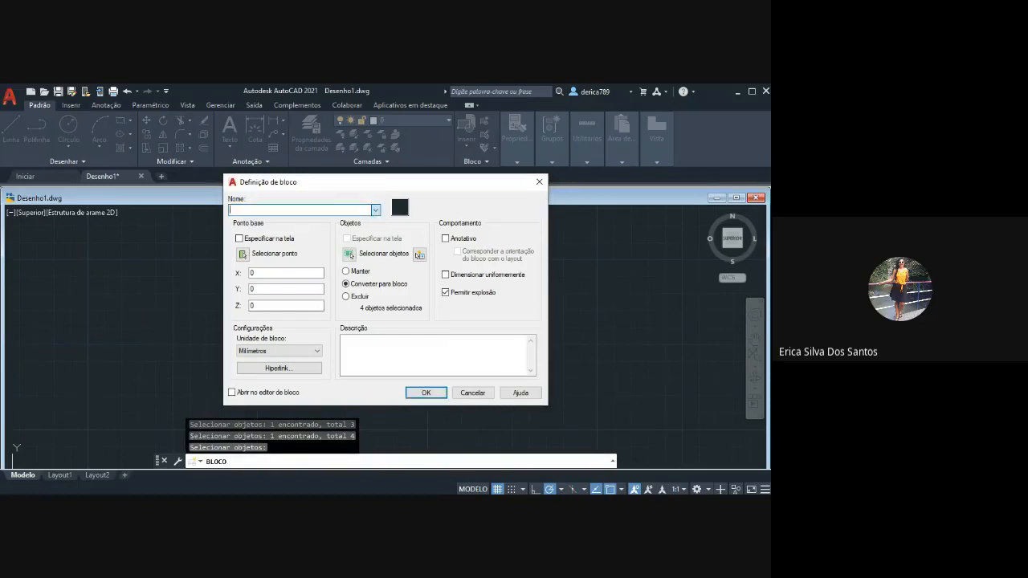
pyautogui.click(259, 224)
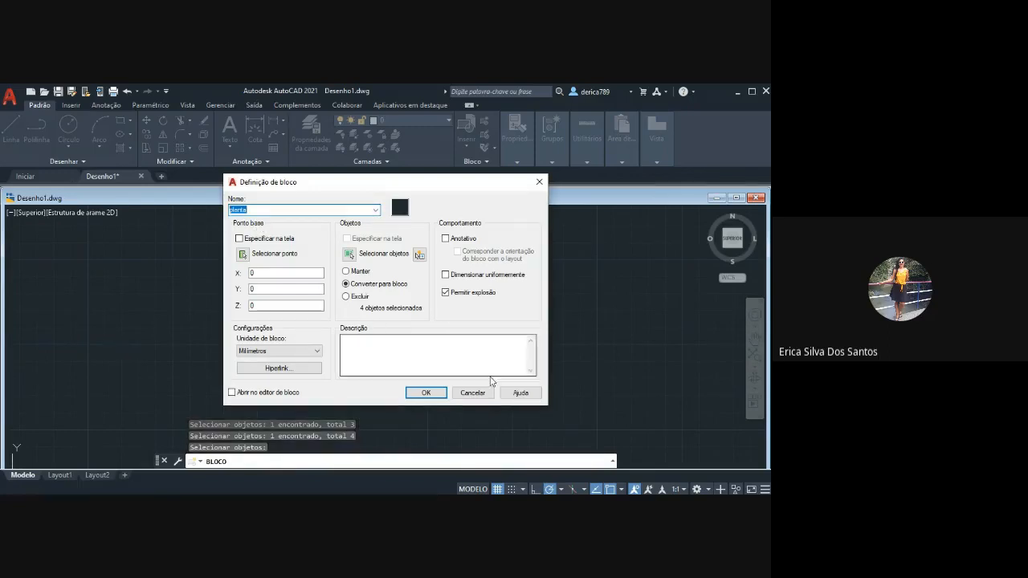
pyautogui.click(429, 392)
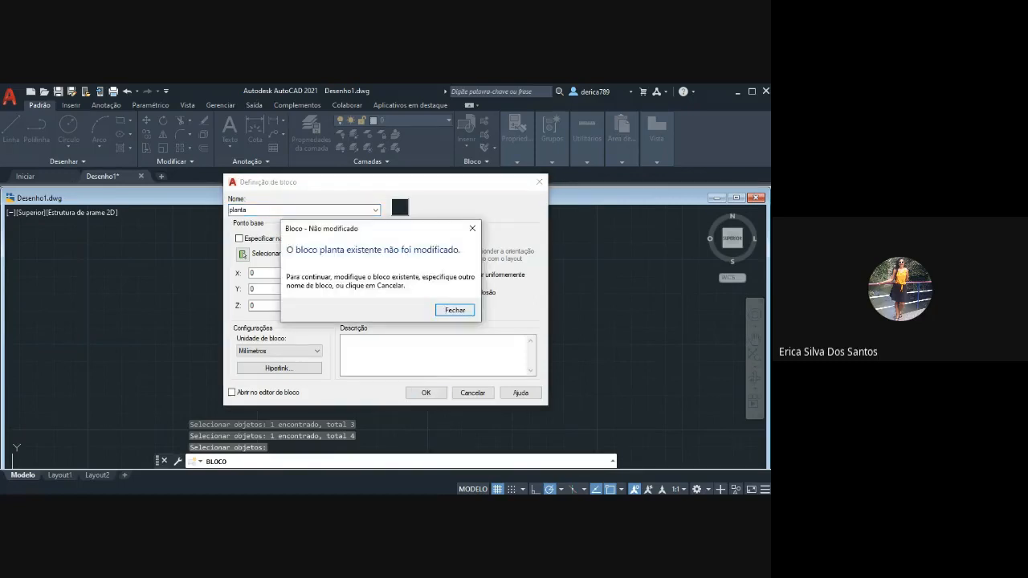
pyautogui.click(472, 228)
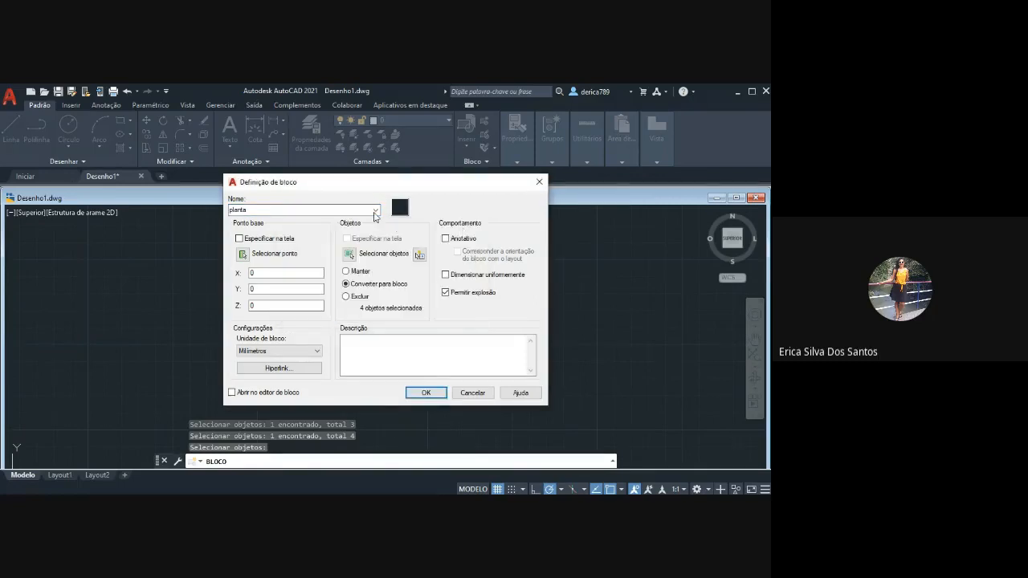
# Change the block's name to "novo bloco" and submit the definition.
pyautogui.click(369, 215)
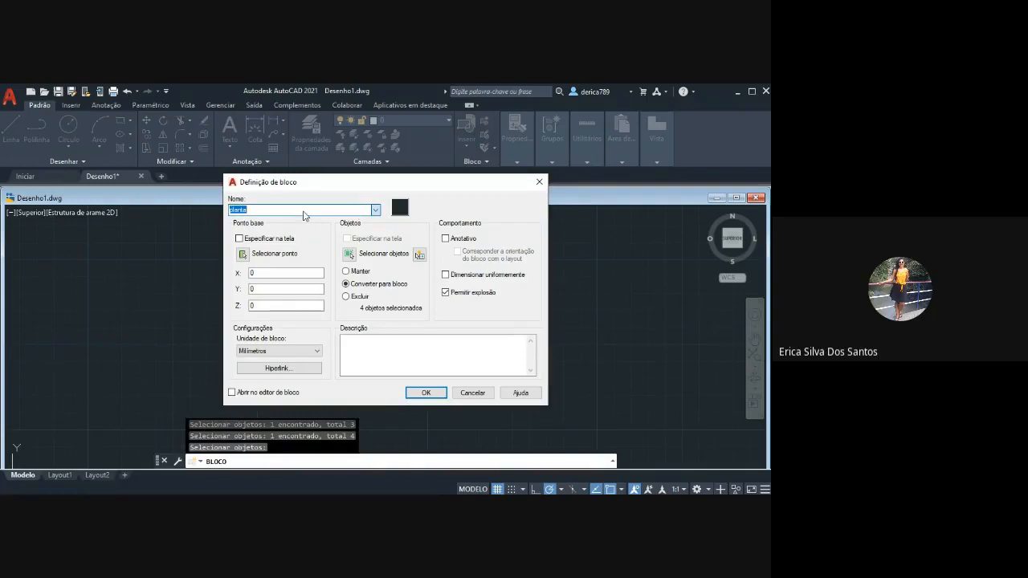
pyautogui.press('BackSpace')
pyautogui.write('novo bloco')
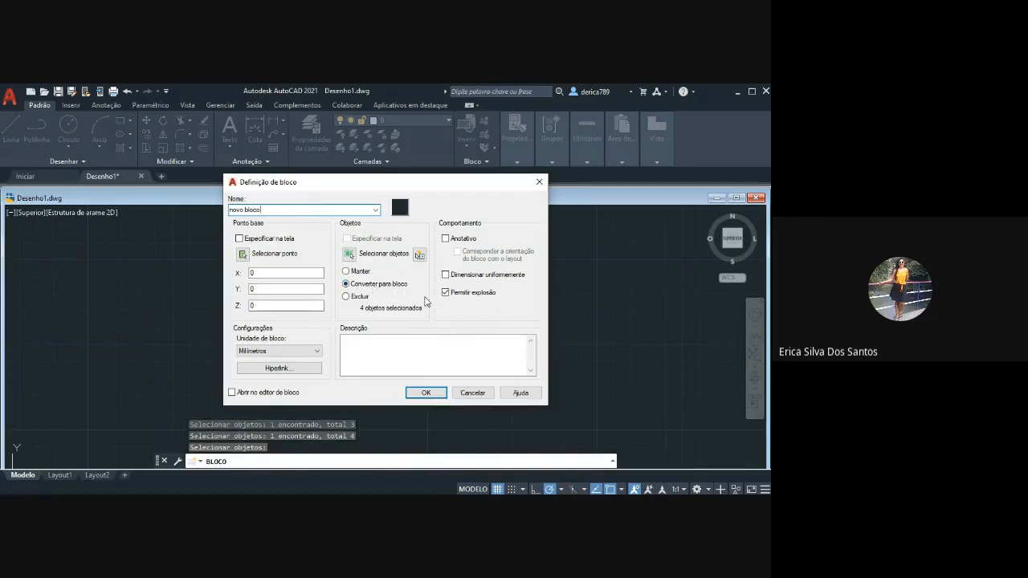
pyautogui.click(422, 393)
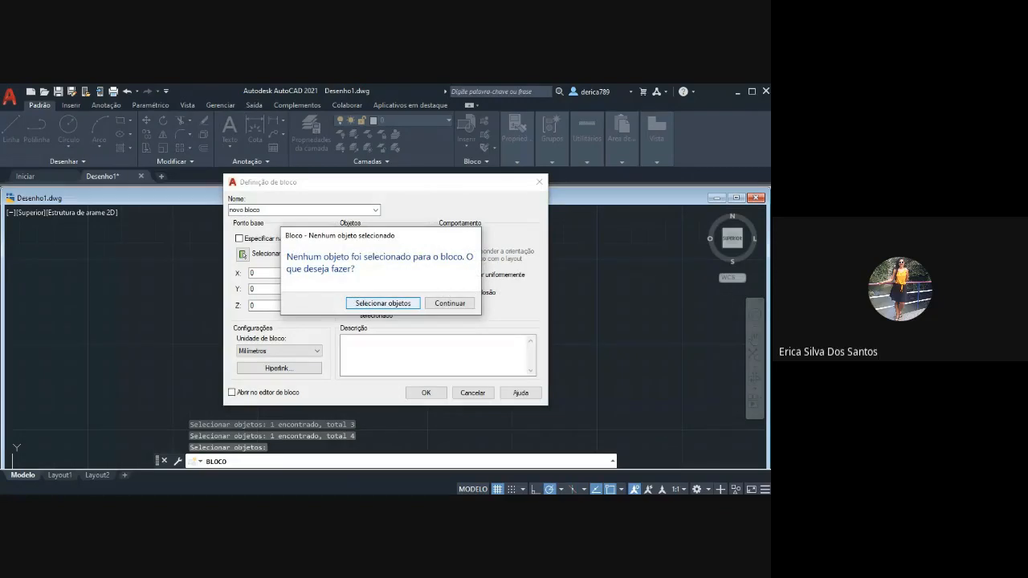
# Select the square's top, right, bottom and left lines as the objects of "novo bloco".
pyautogui.click(382, 303)
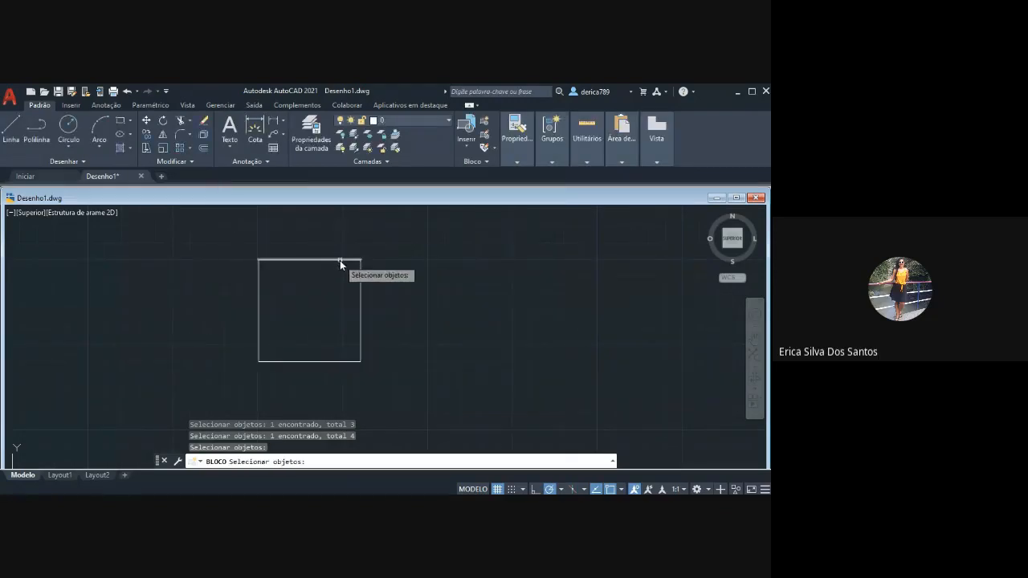
pyautogui.click(340, 260)
pyautogui.click(361, 285)
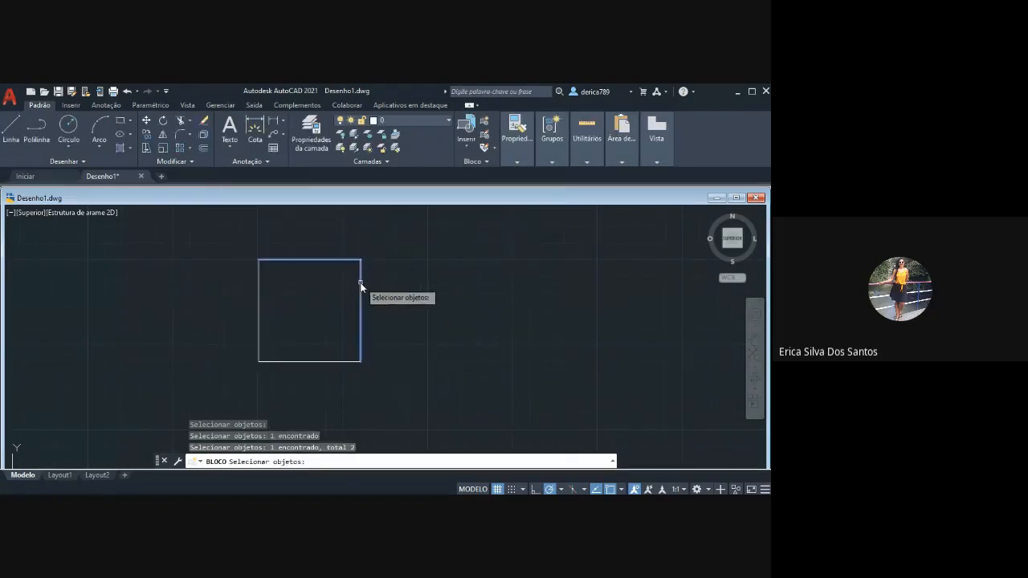
pyautogui.click(336, 361)
pyautogui.click(258, 319)
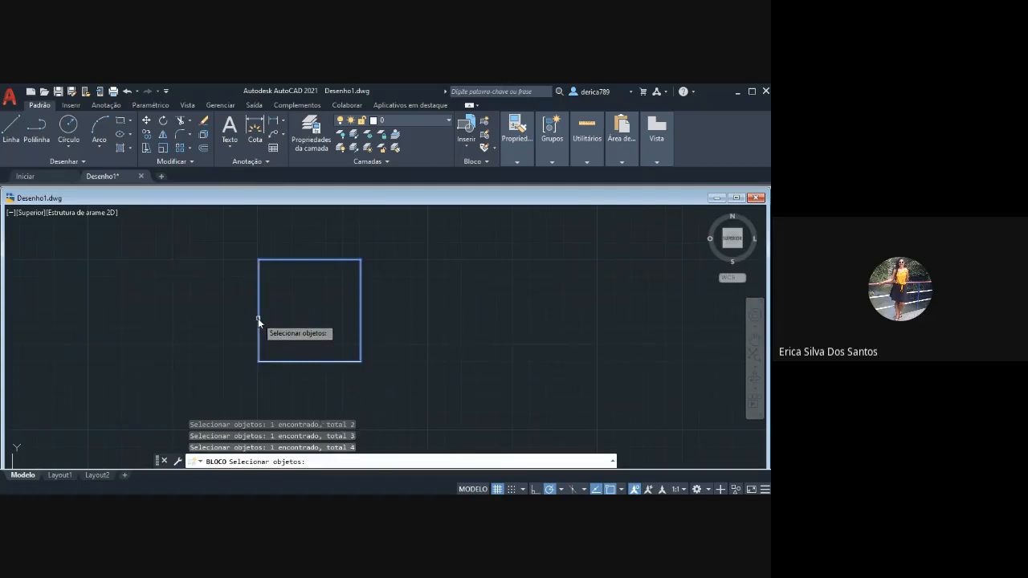
pyautogui.press('Return')
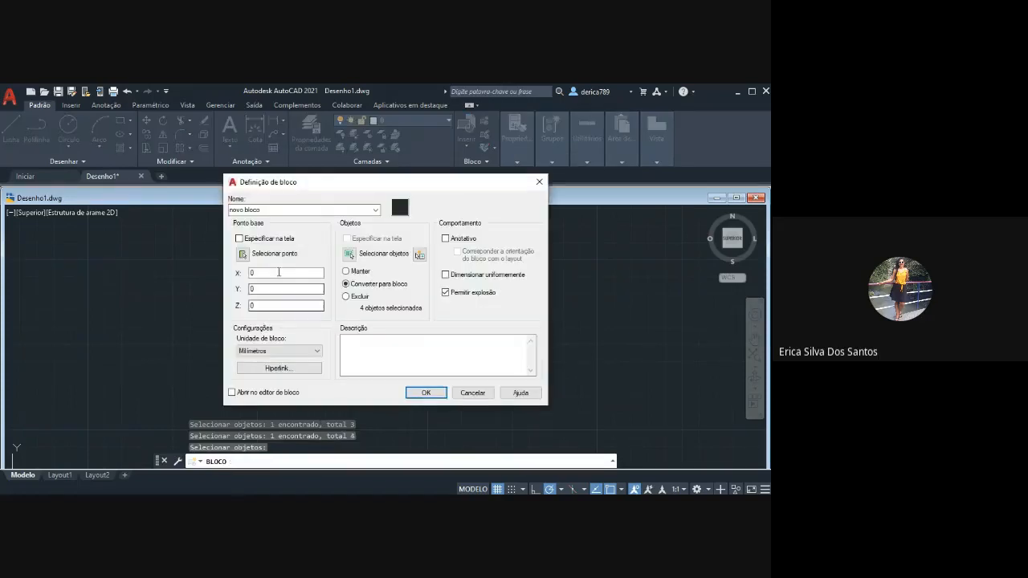
# Repeat the object selection for the block definition, picking all four sides of the square again.
pyautogui.click(354, 255)
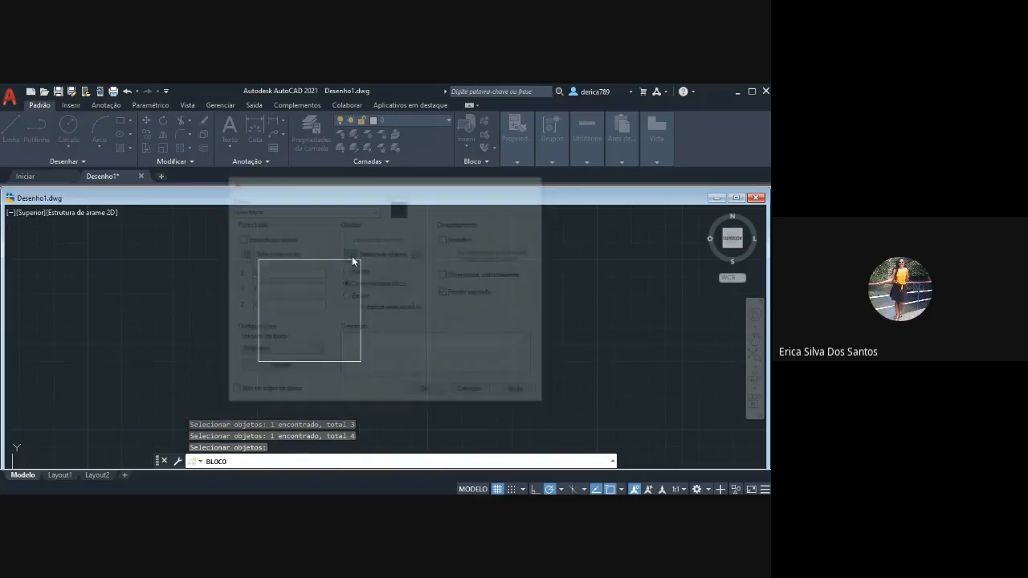
pyautogui.click(345, 259)
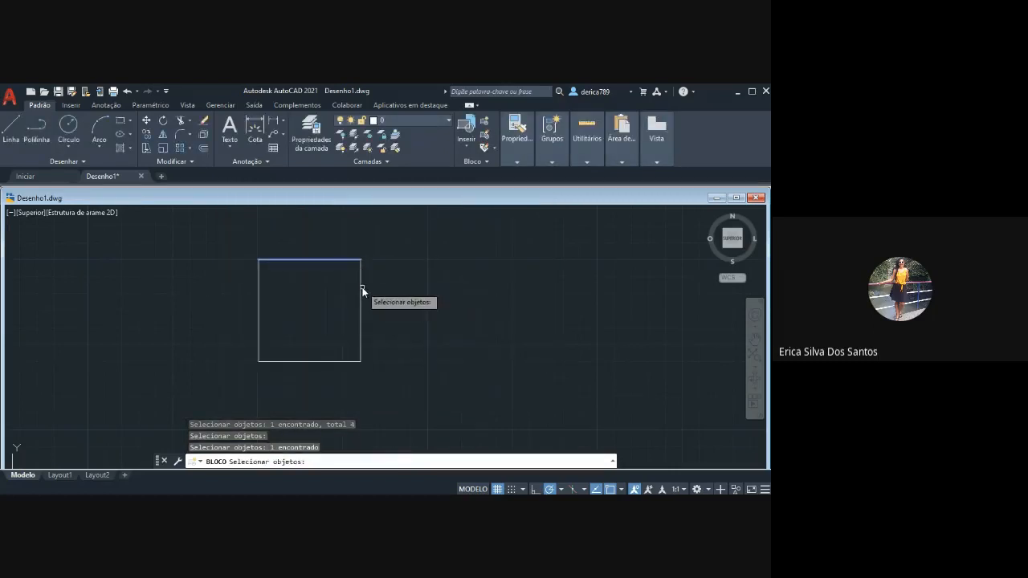
pyautogui.click(365, 294)
pyautogui.click(338, 366)
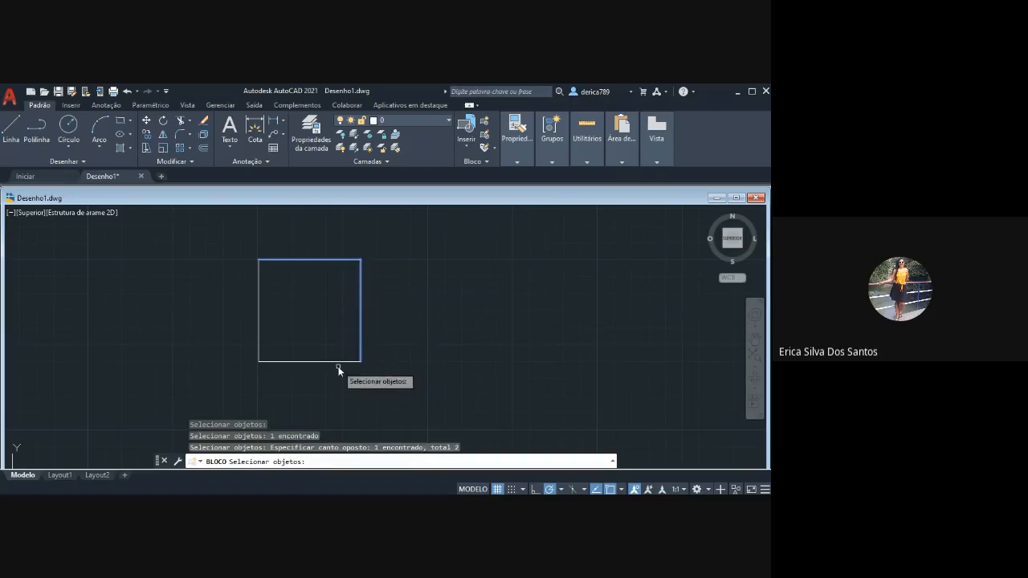
pyautogui.click(337, 362)
pyautogui.click(259, 317)
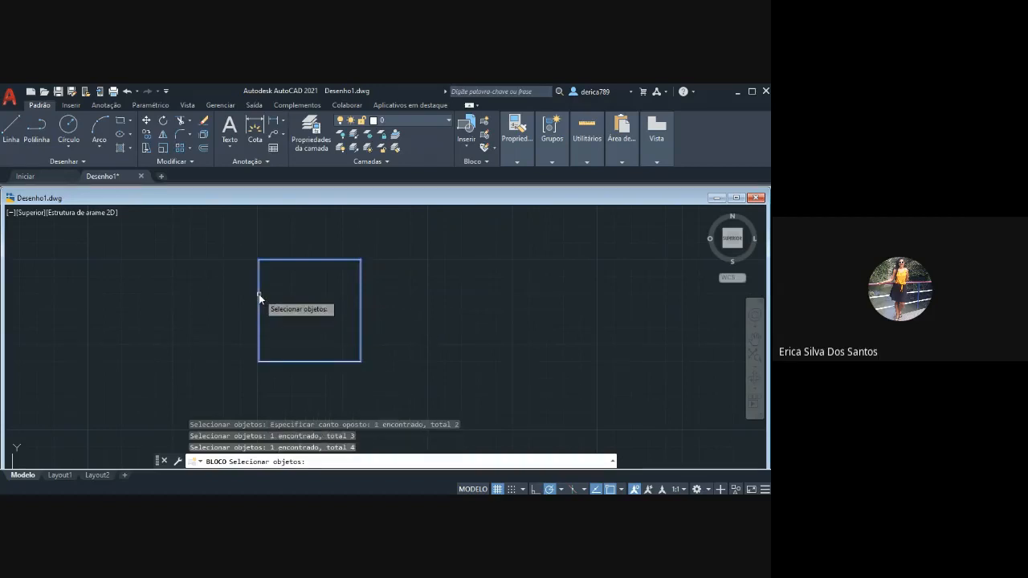
pyautogui.press('Return')
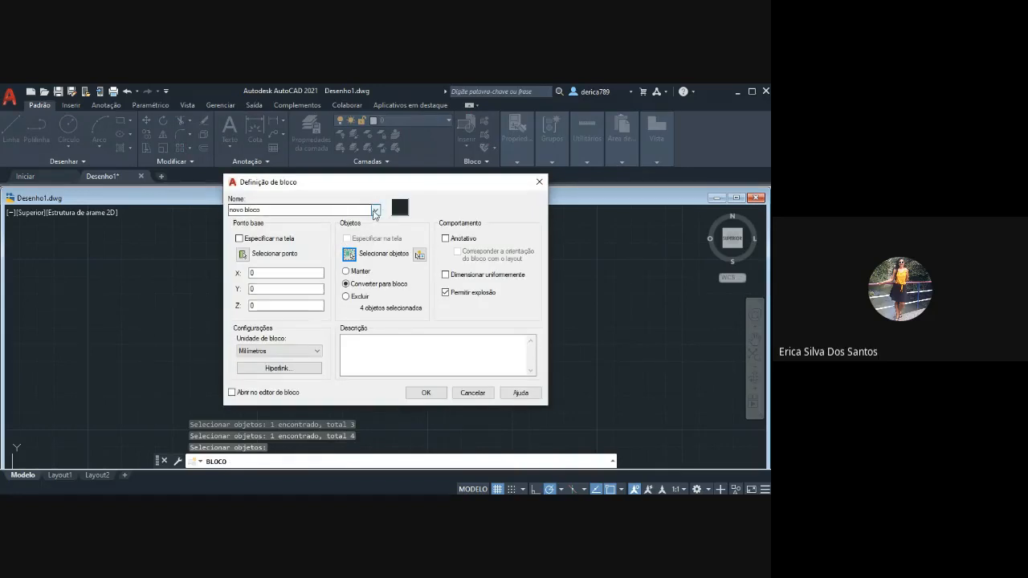
# Keep the name "novo bloco" and create the block from the selected sides.
pyautogui.click(374, 211)
pyautogui.click(316, 209)
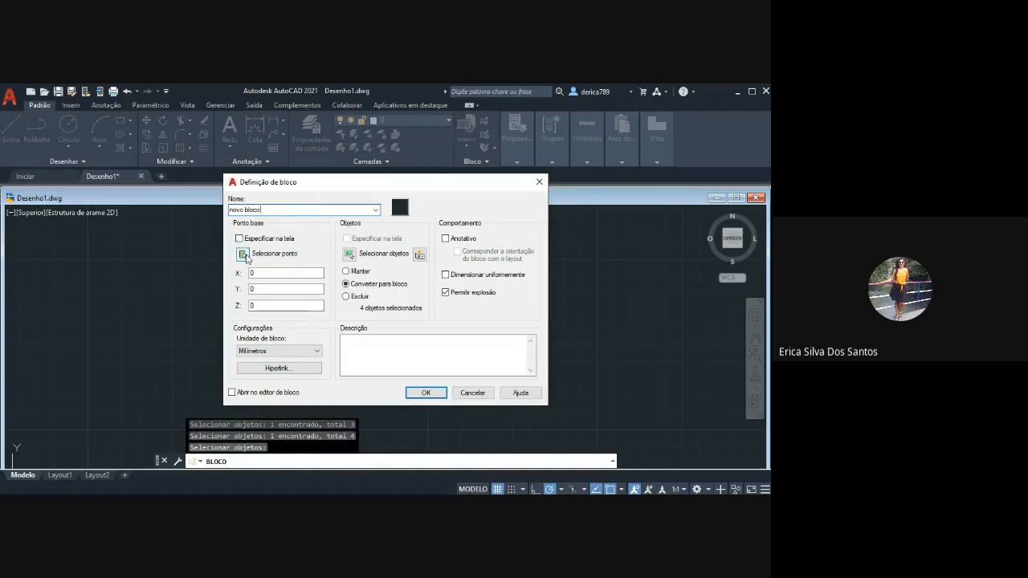
pyautogui.click(425, 393)
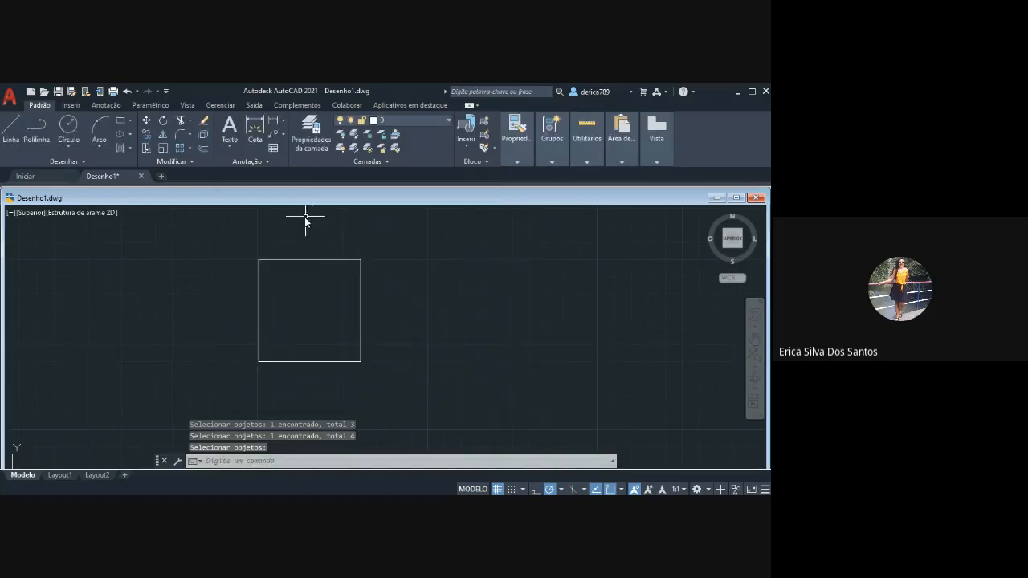
# Check by selection whether the square behaves as a single block, cancelling any open selection window.
pyautogui.press('Return')
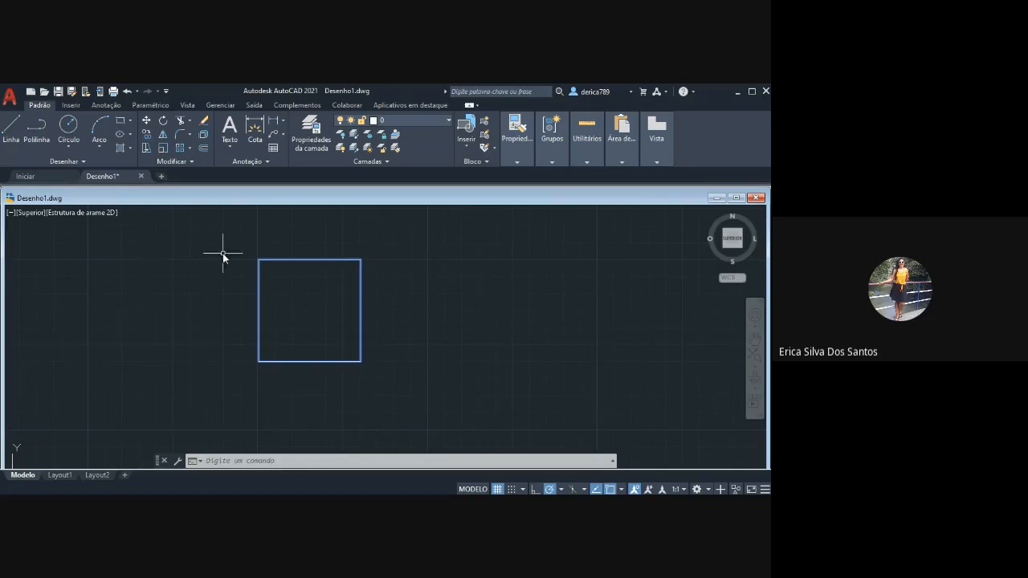
pyautogui.click(255, 263)
pyautogui.click(264, 259)
pyautogui.click(437, 250)
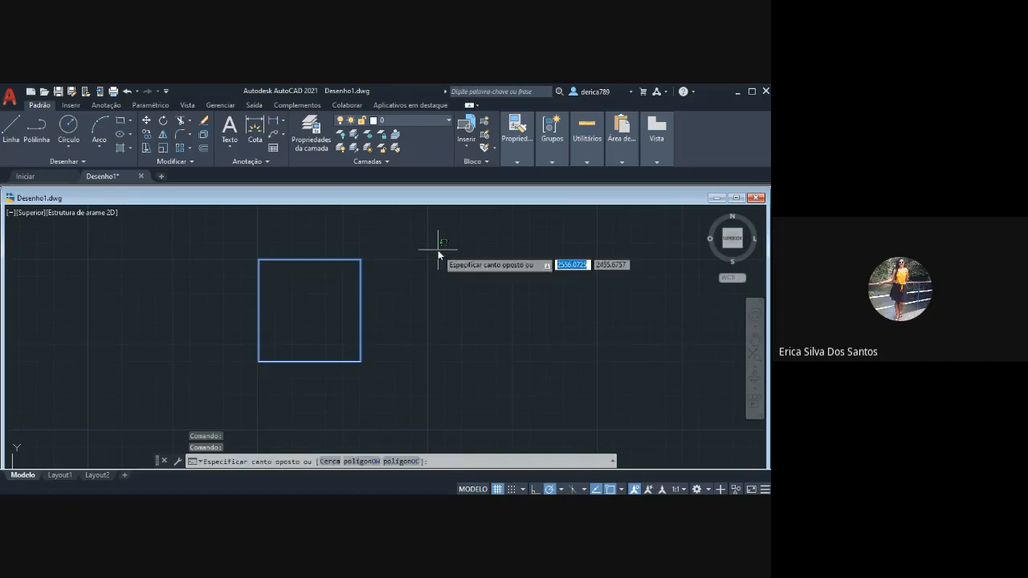
pyautogui.press('Escape')
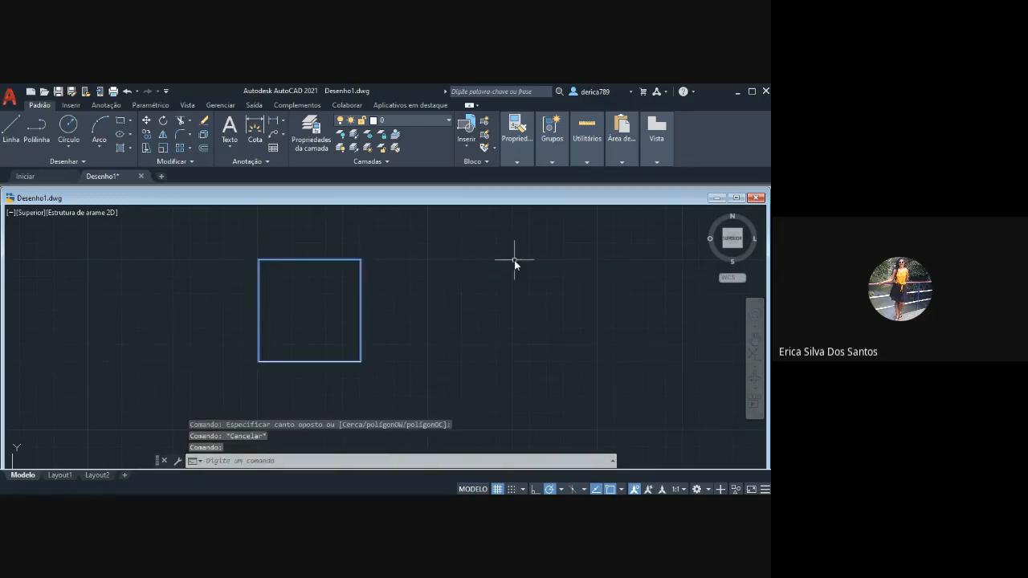
pyautogui.click(462, 270)
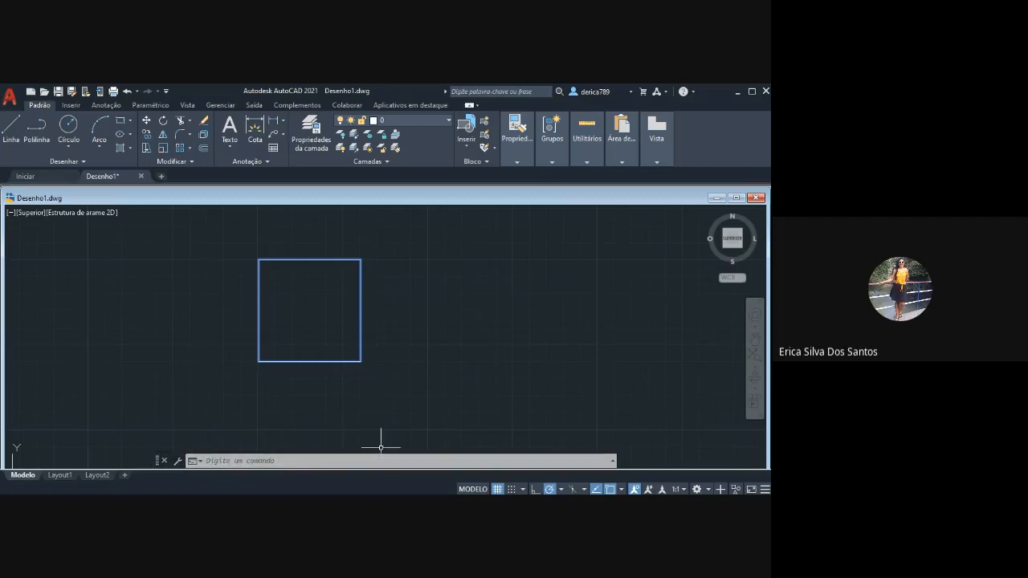
pyautogui.hotkey('alt', 'Tab')
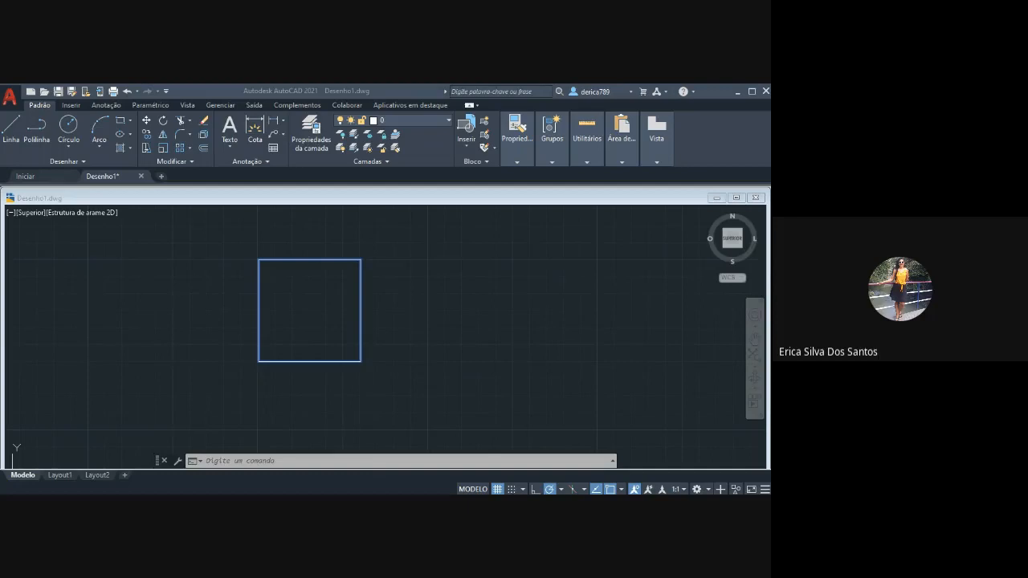
pyautogui.click(275, 485)
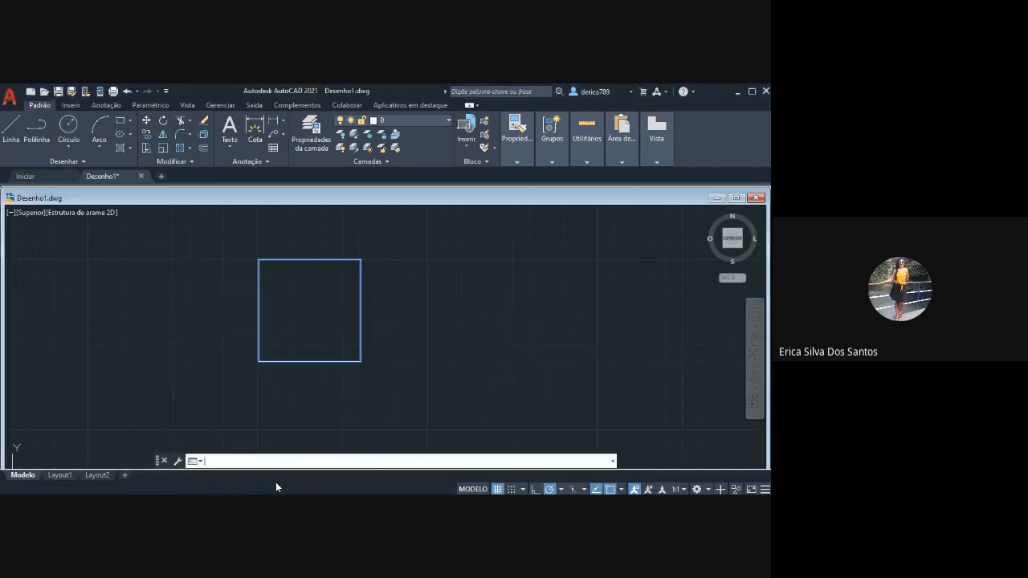
# Add a horizontal dimension to the square's top side, placing the dimension line above it.
pyautogui.click(256, 143)
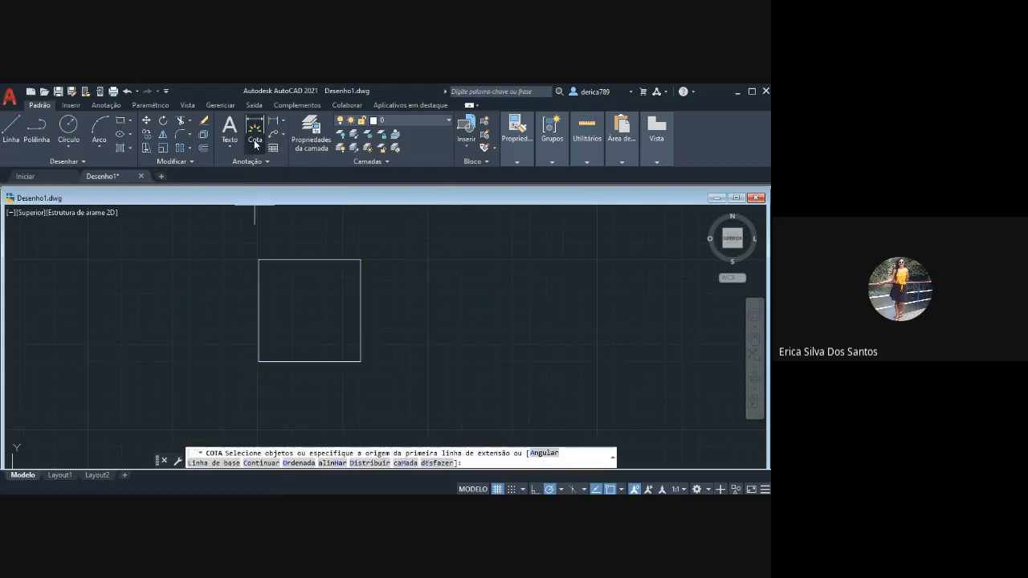
pyautogui.click(259, 259)
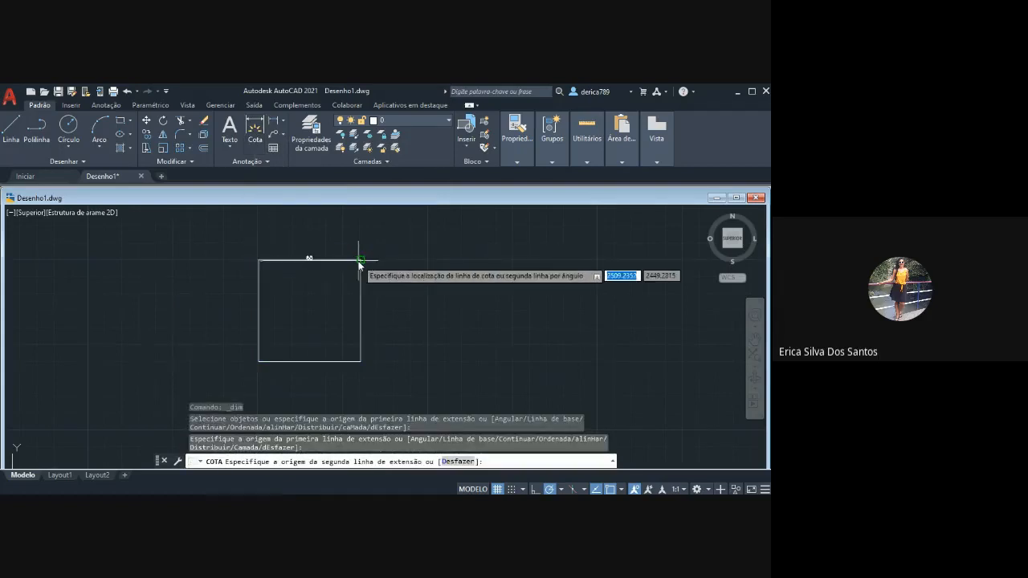
pyautogui.click(360, 261)
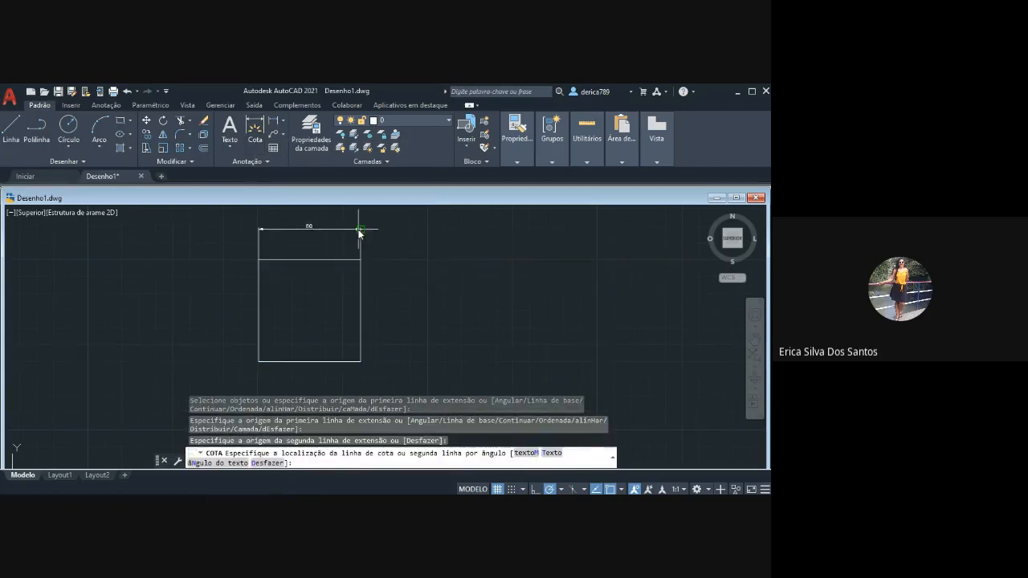
pyautogui.click(359, 230)
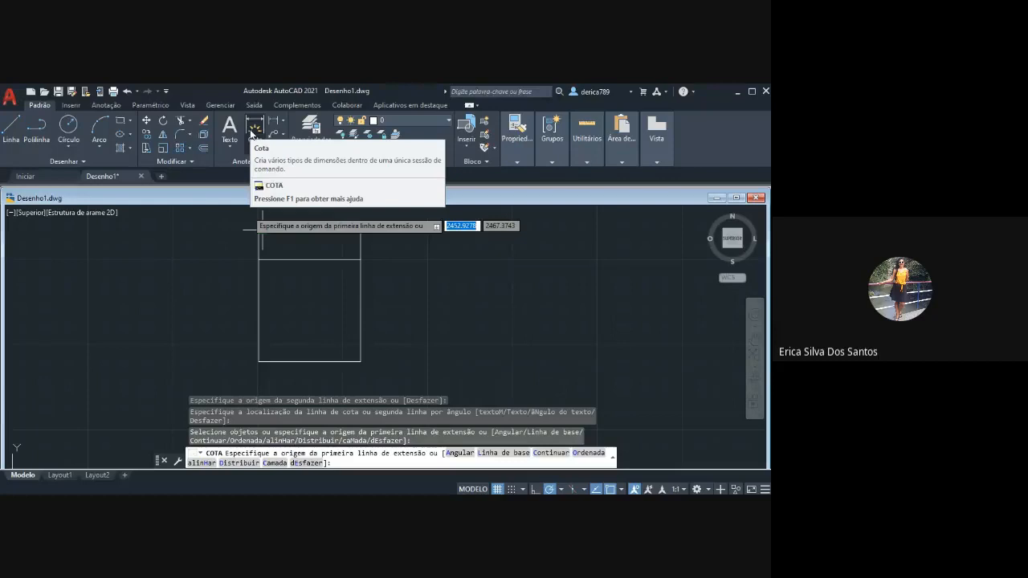
# Add a vertical dimension to the square's right side, placing the dimension line outside the square.
pyautogui.click(254, 128)
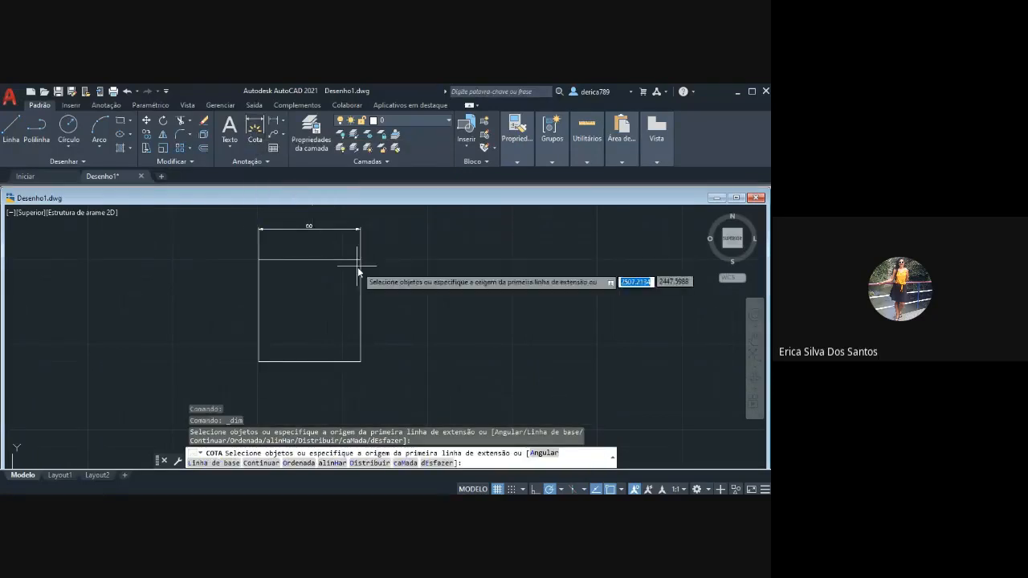
pyautogui.click(360, 260)
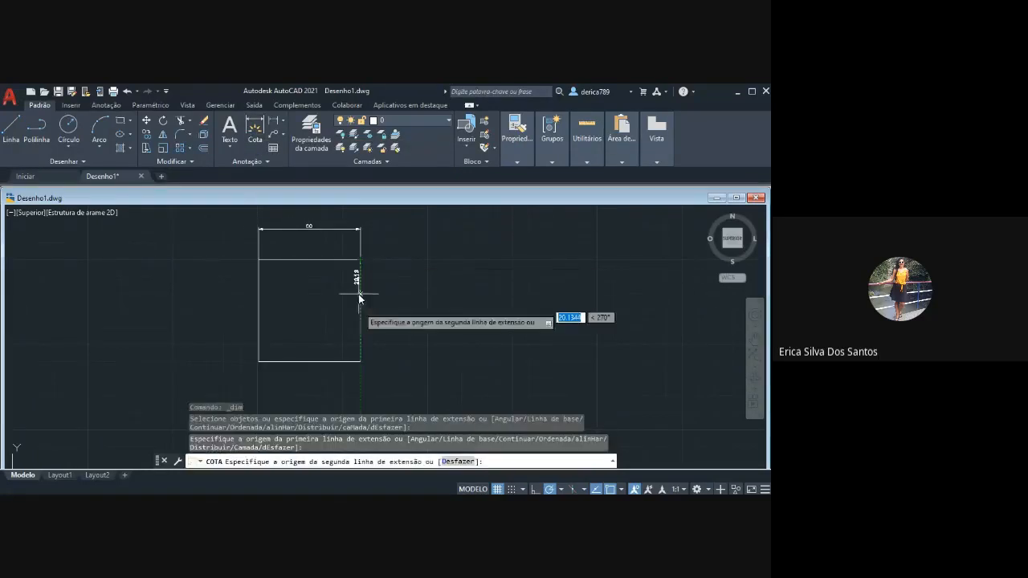
pyautogui.click(359, 363)
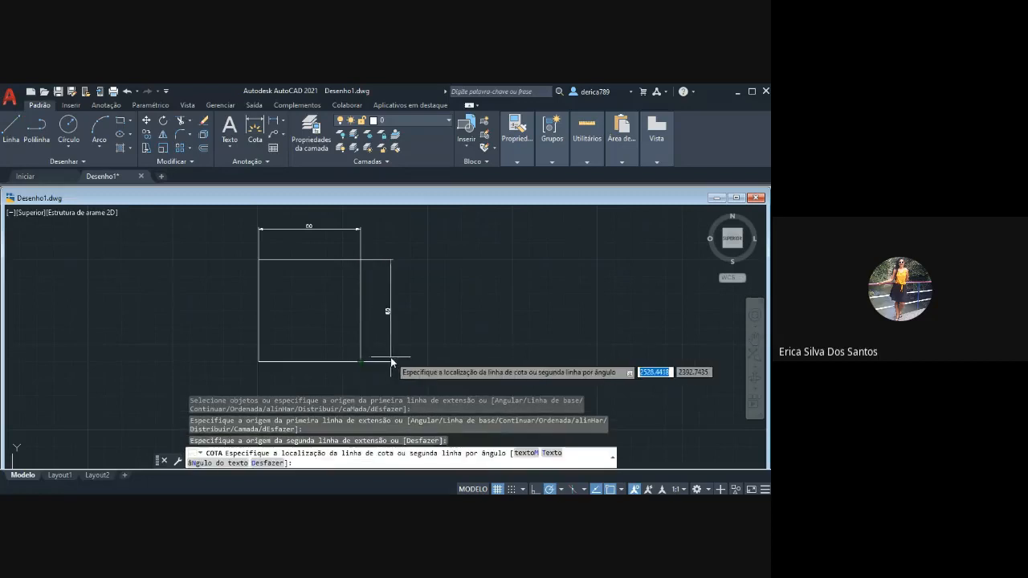
pyautogui.click(392, 360)
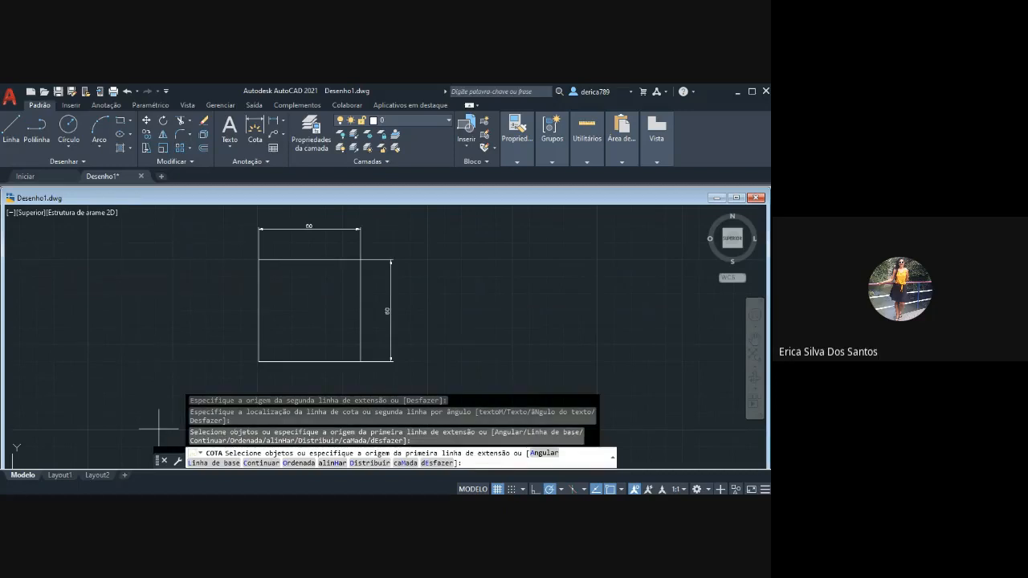
pyautogui.hotkey('alt', 'Tab')
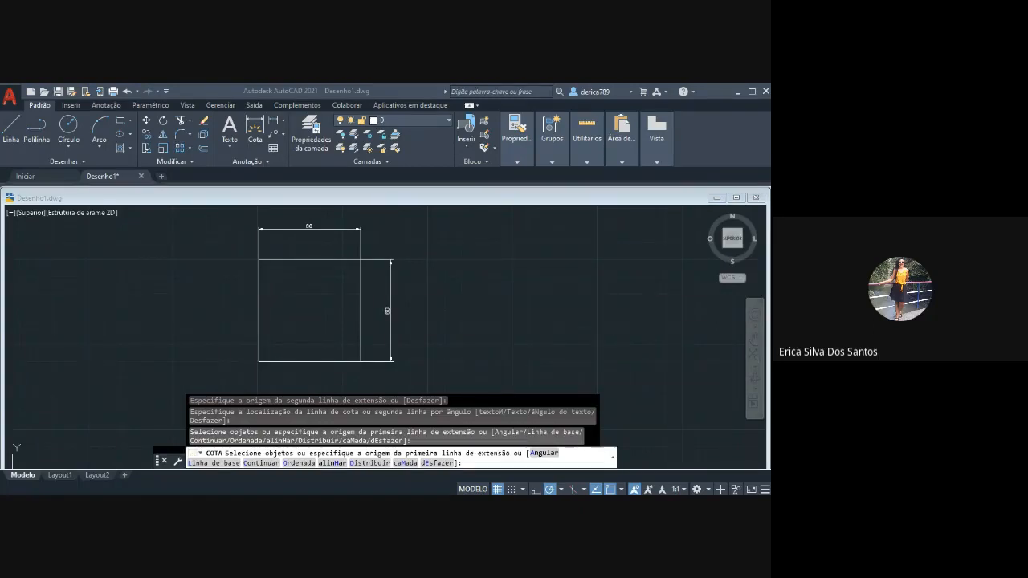
pyautogui.click(273, 270)
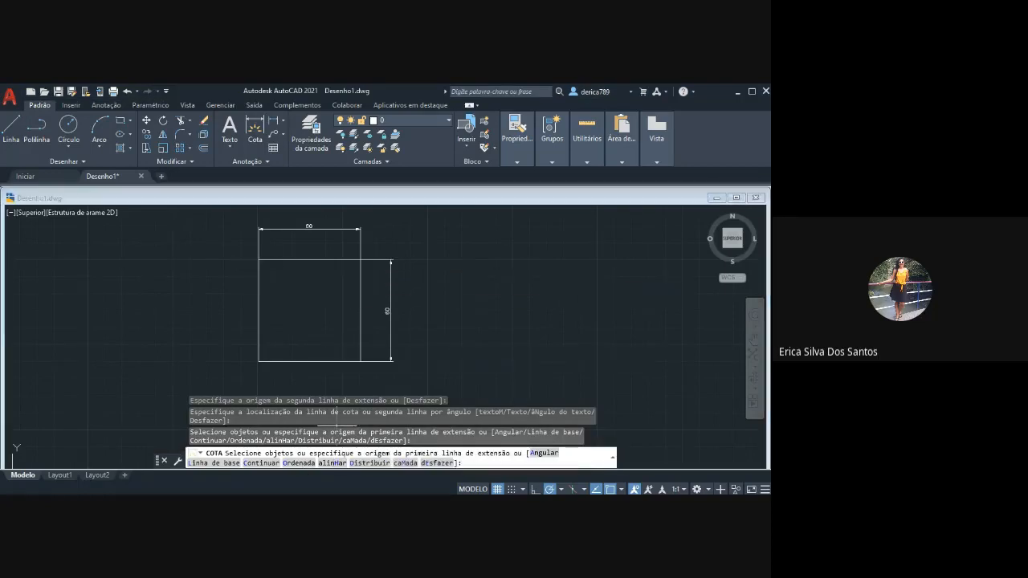
pyautogui.hotkey('alt', 'Tab')
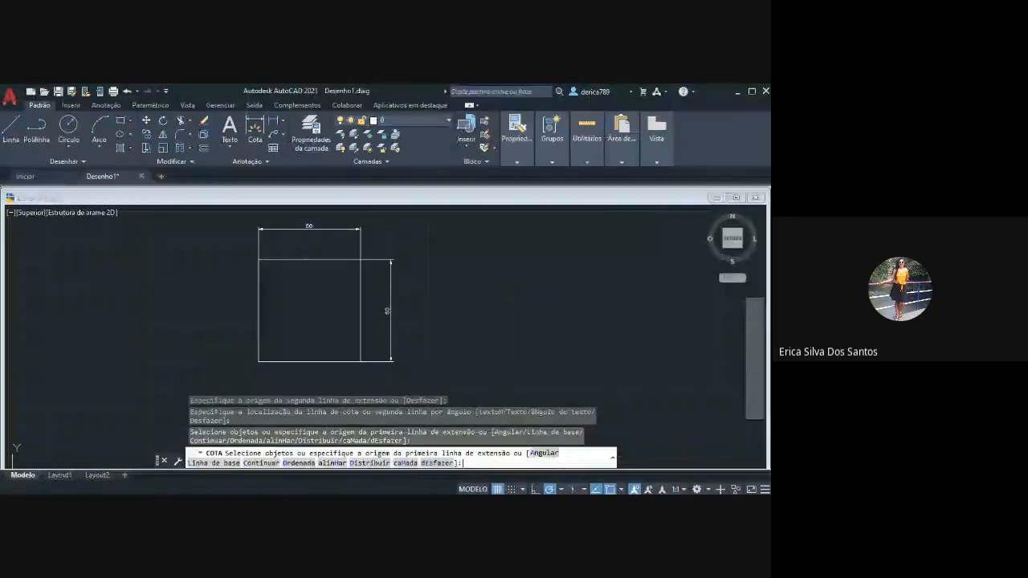
# End dimensioning and start the Copy command (CO), selecting the square block as an object to copy.
pyautogui.press('Escape')
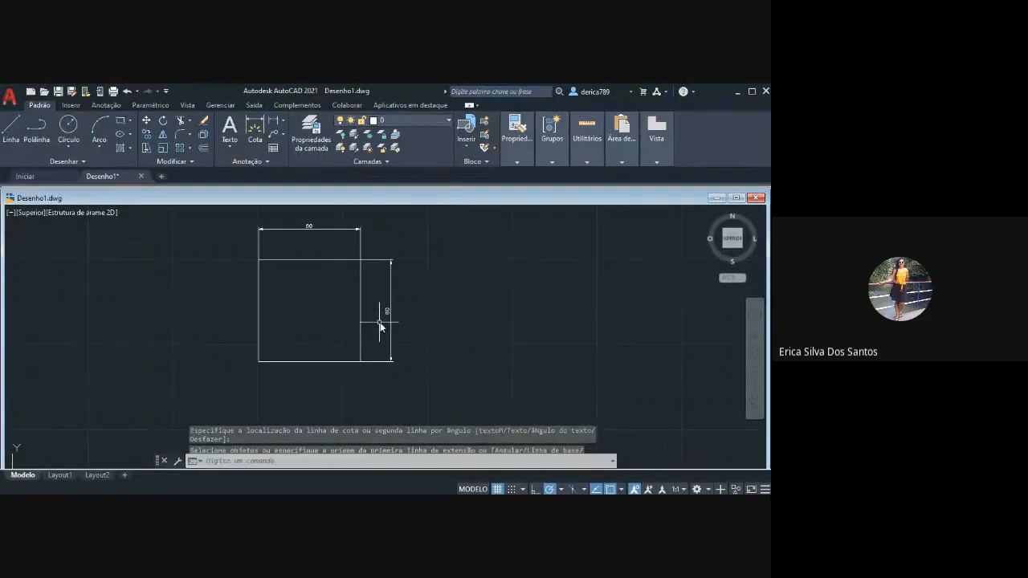
pyautogui.click(261, 460)
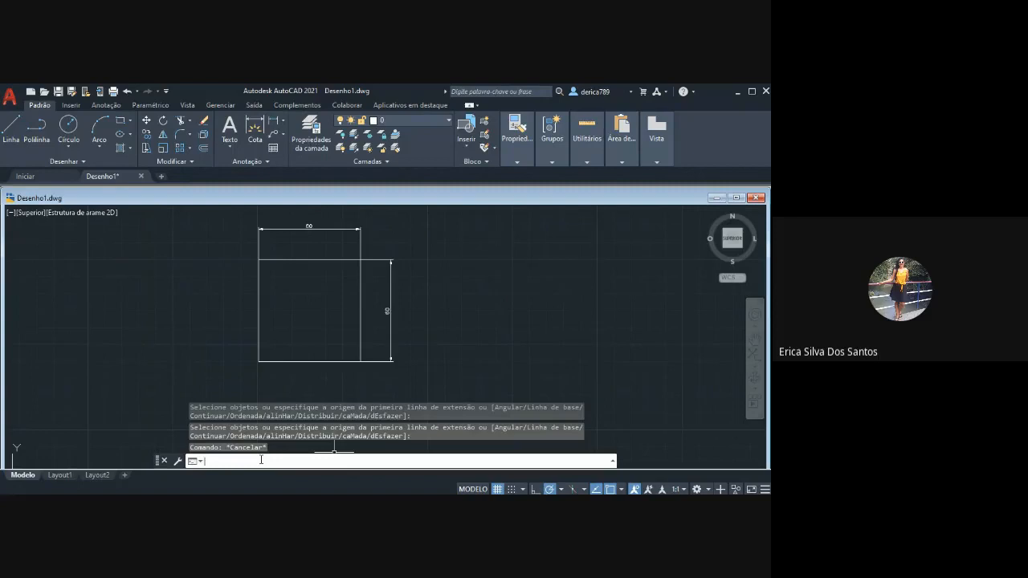
pyautogui.write('co')
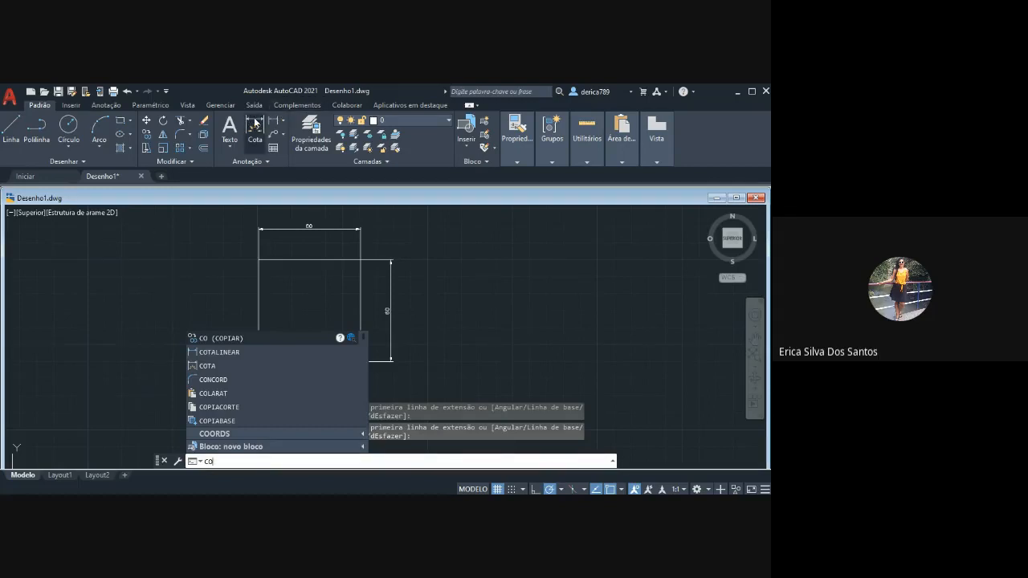
pyautogui.press('Down')
pyautogui.press('Down')
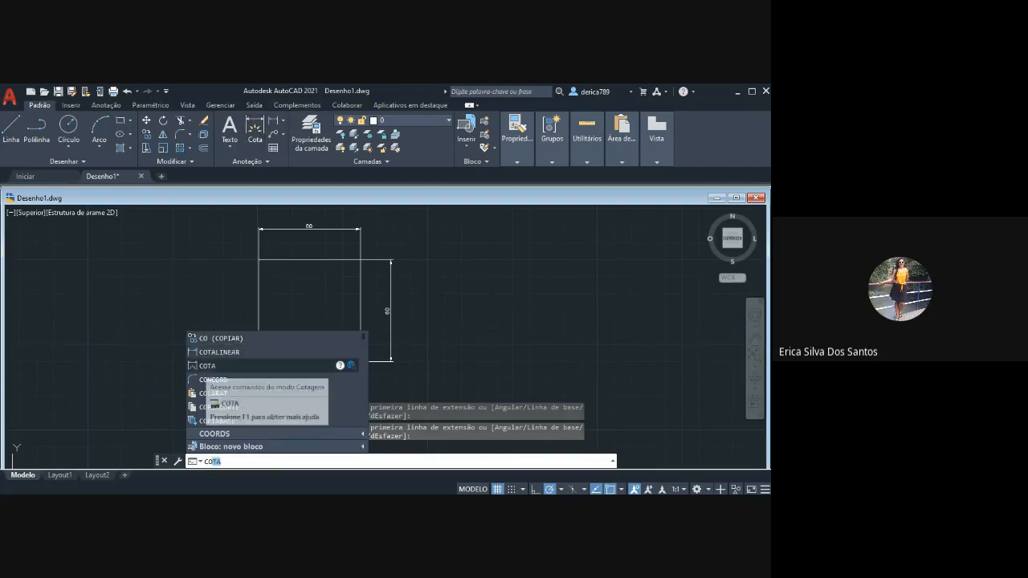
pyautogui.press('Up')
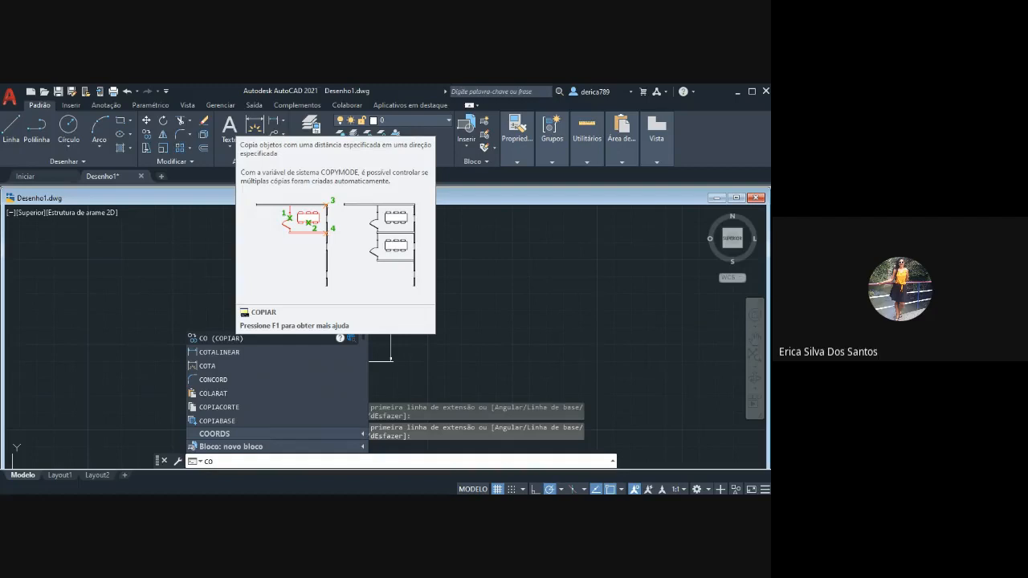
pyautogui.press('Return')
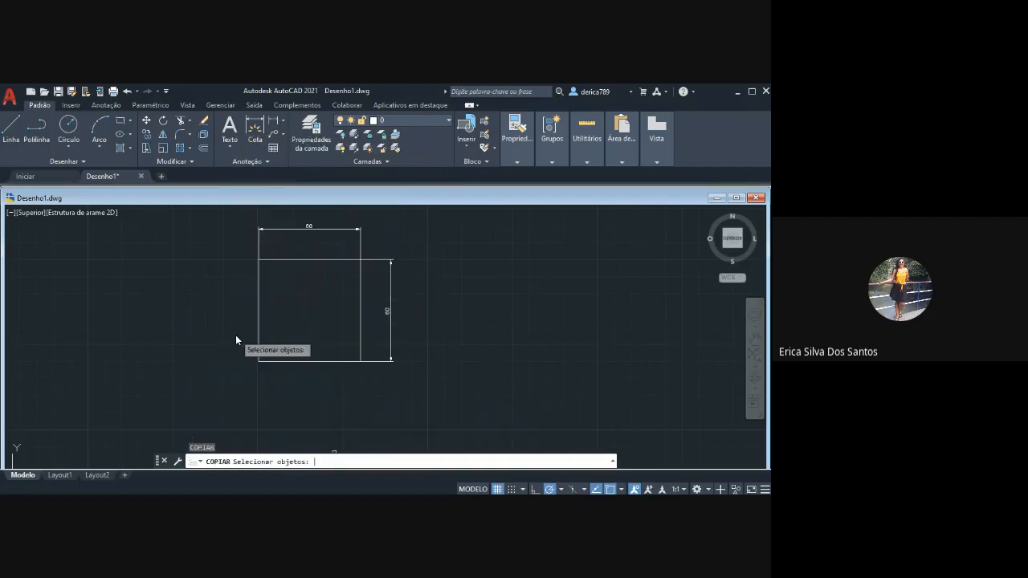
pyautogui.click(282, 260)
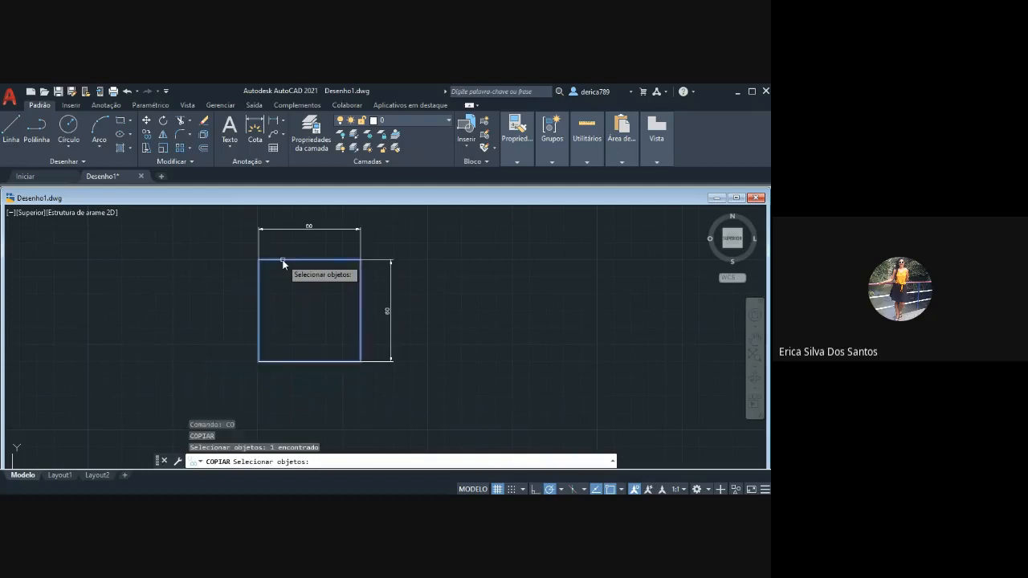
pyautogui.click(282, 261)
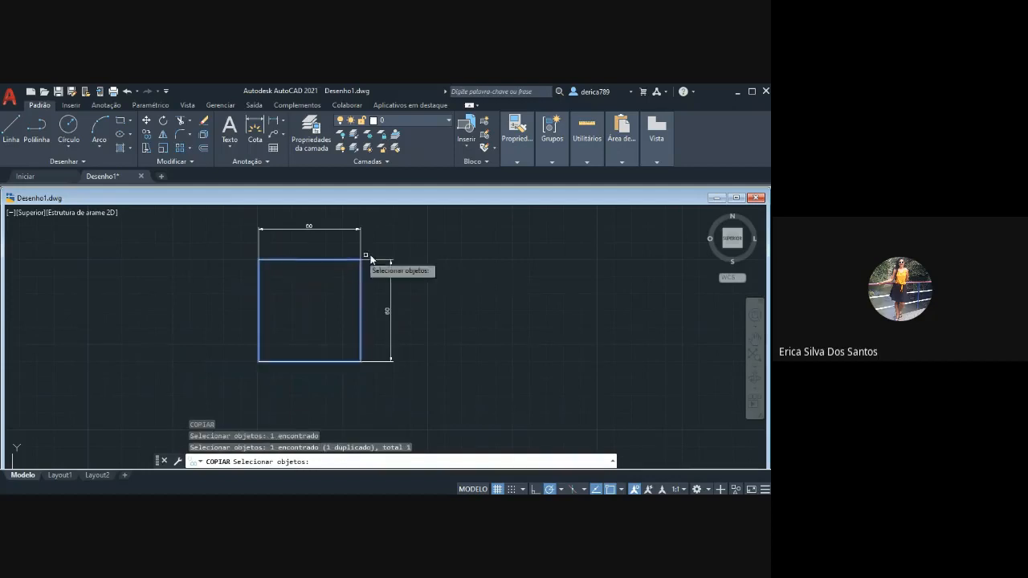
pyautogui.click(346, 259)
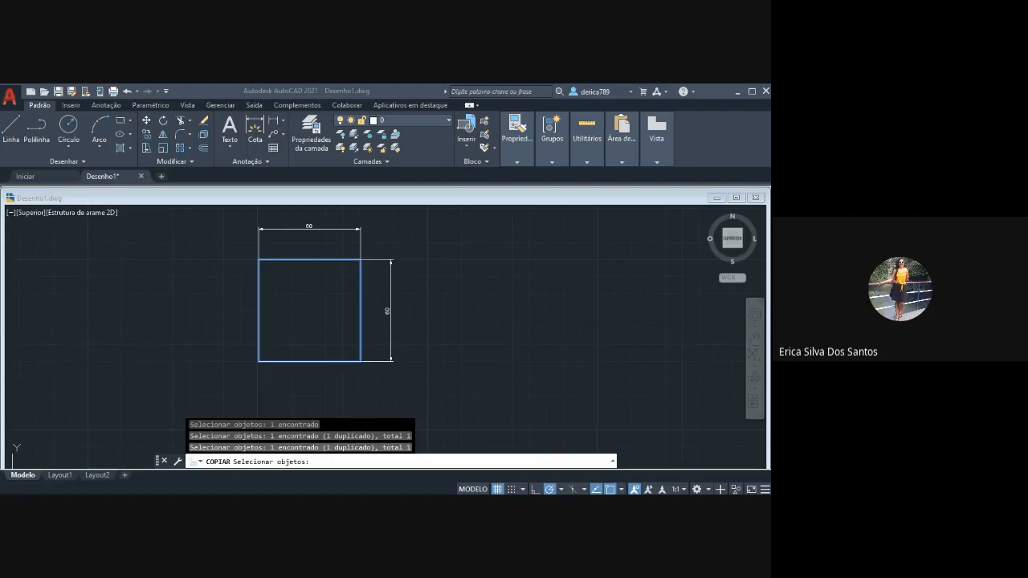
# Add the square's vertical and horizontal dimensions to the copy selection and finish selecting objects.
pyautogui.hotkey('alt', 'Tab')
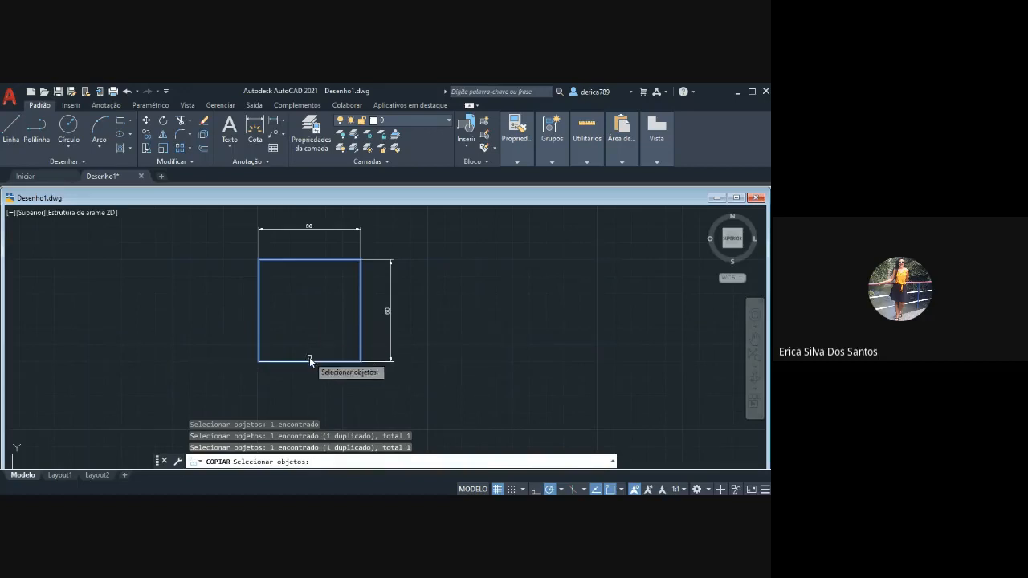
pyautogui.click(399, 309)
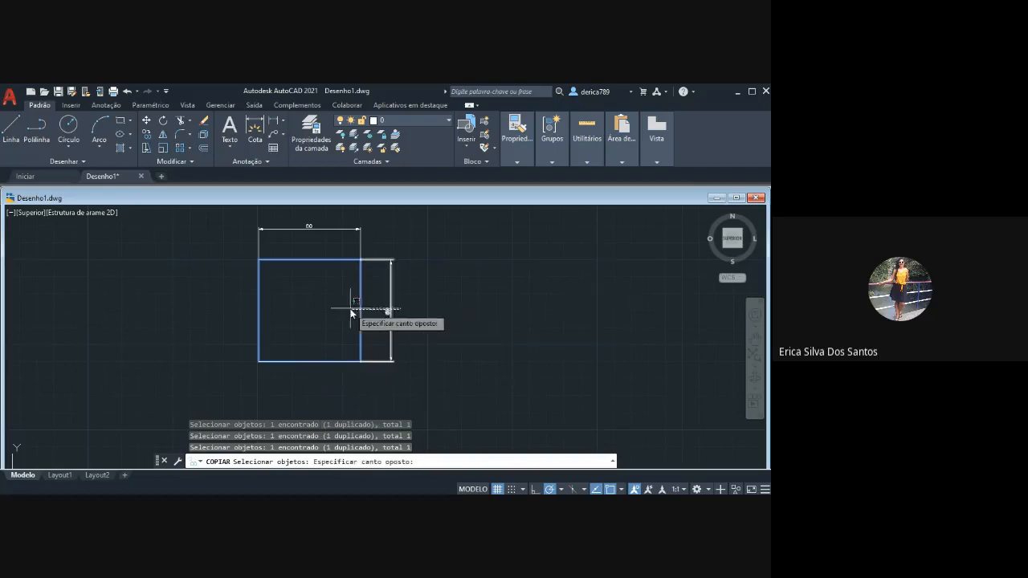
pyautogui.click(478, 335)
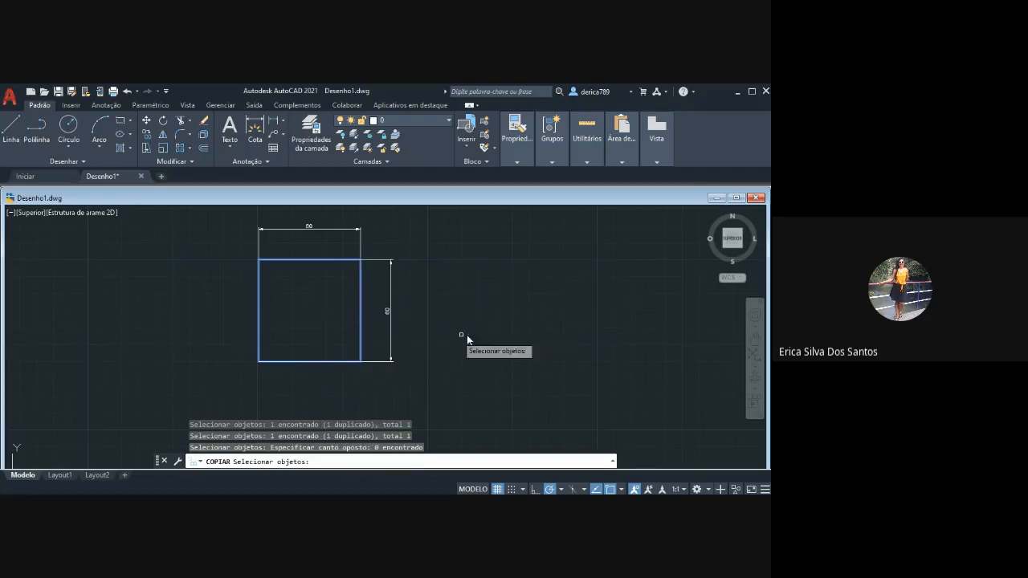
pyautogui.click(364, 261)
pyautogui.click(346, 229)
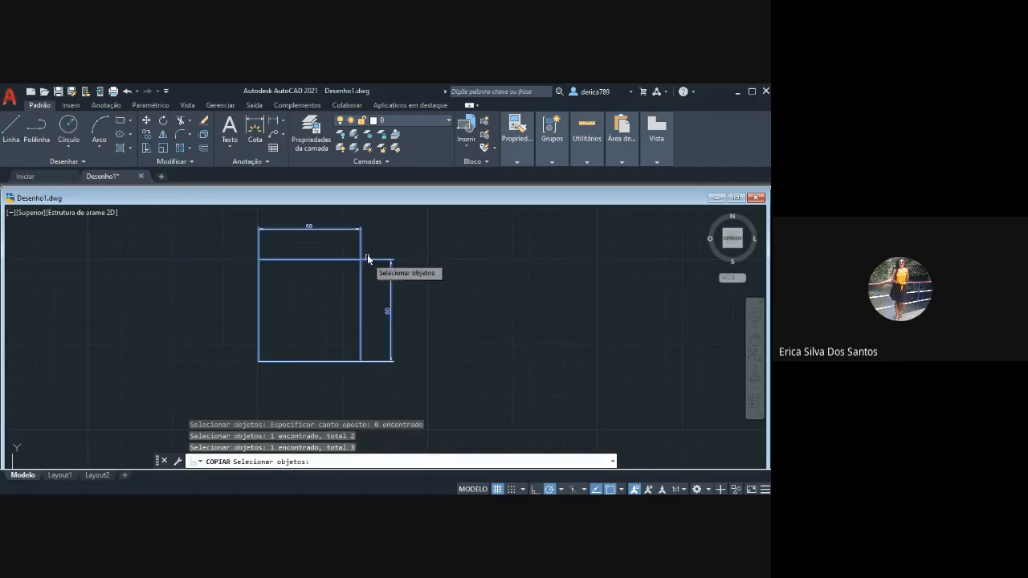
pyautogui.click(359, 261)
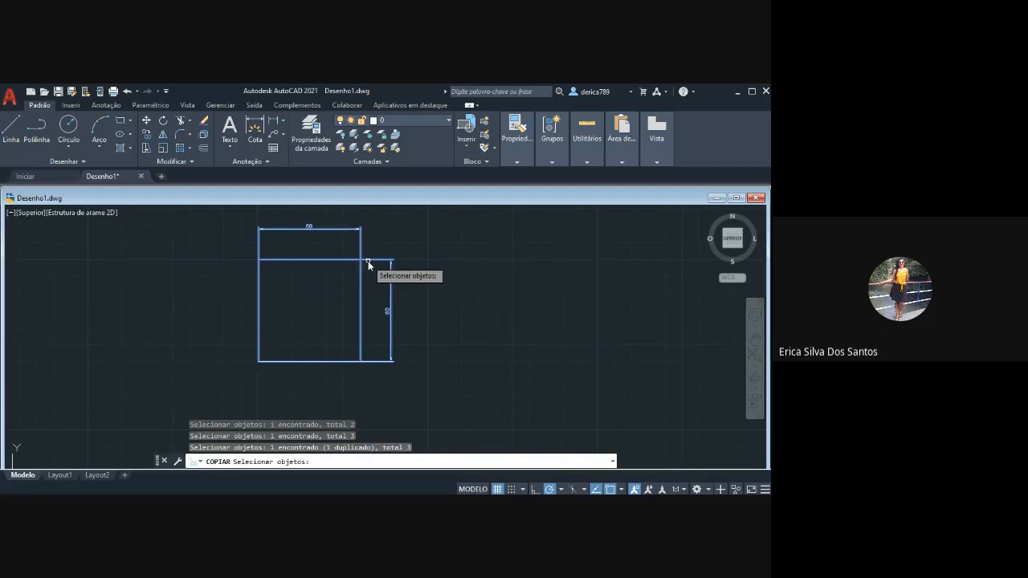
pyautogui.press('Return')
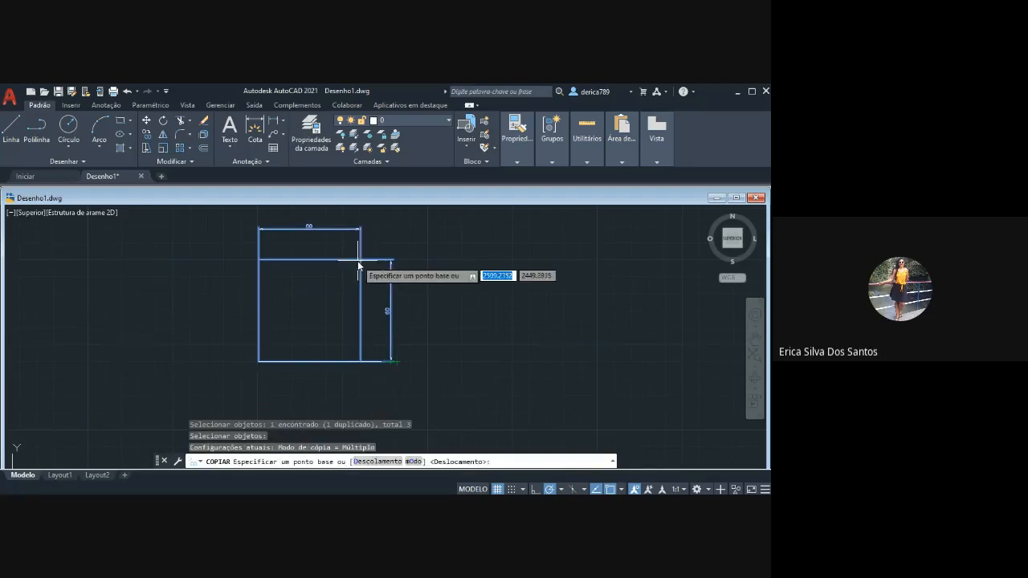
# Copy the selection from the square's upper-right corner about 103.6 units horizontally to the right, and end the command.
pyautogui.click(361, 260)
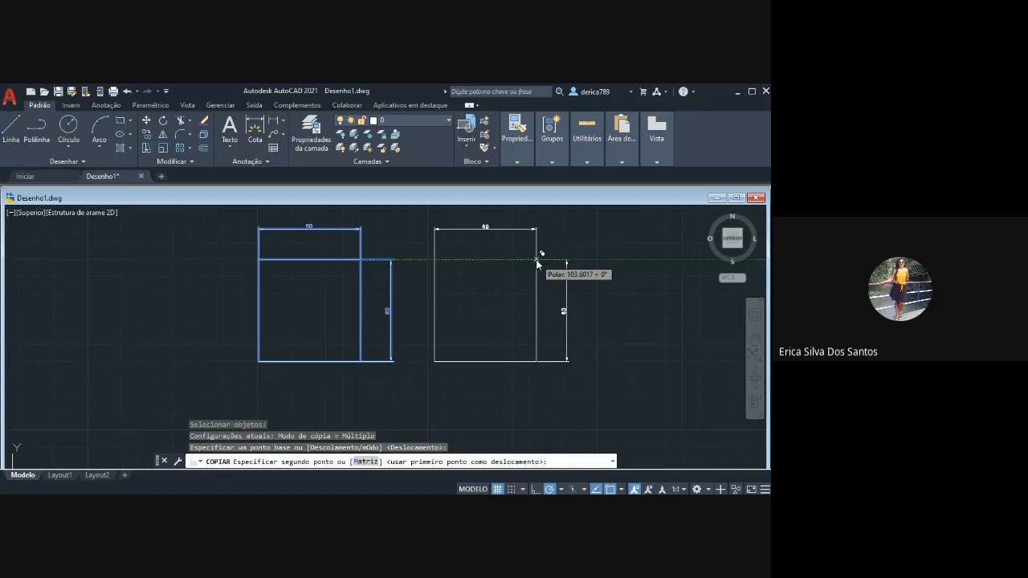
pyautogui.click(537, 261)
pyautogui.press('Escape')
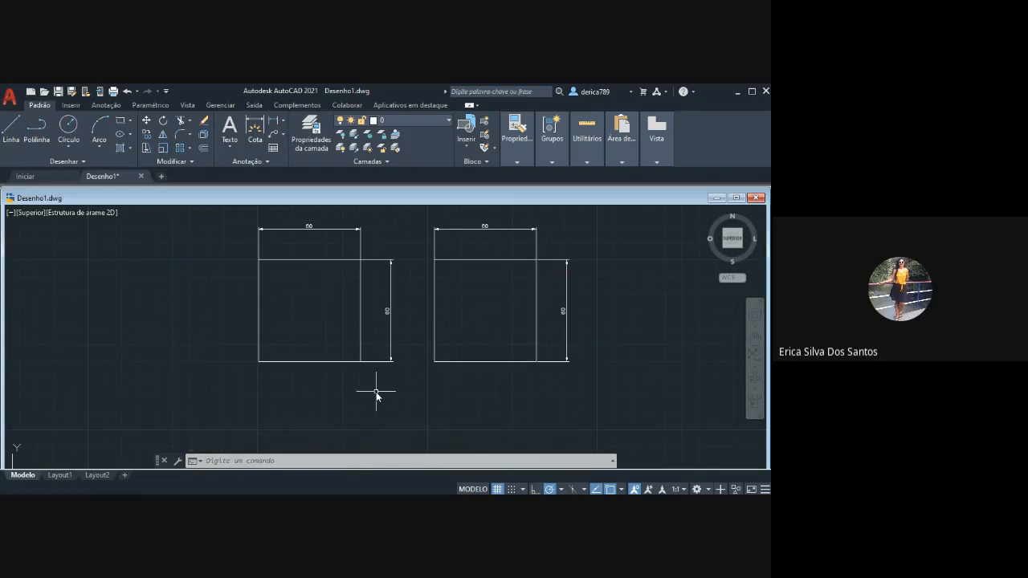
pyautogui.click(260, 231)
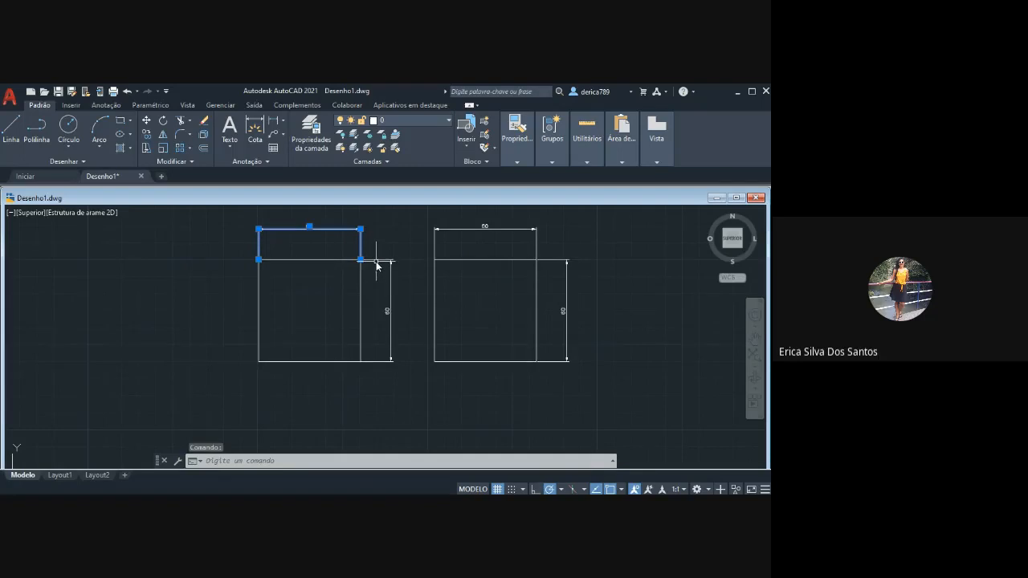
pyautogui.press('Escape')
pyautogui.press('Escape')
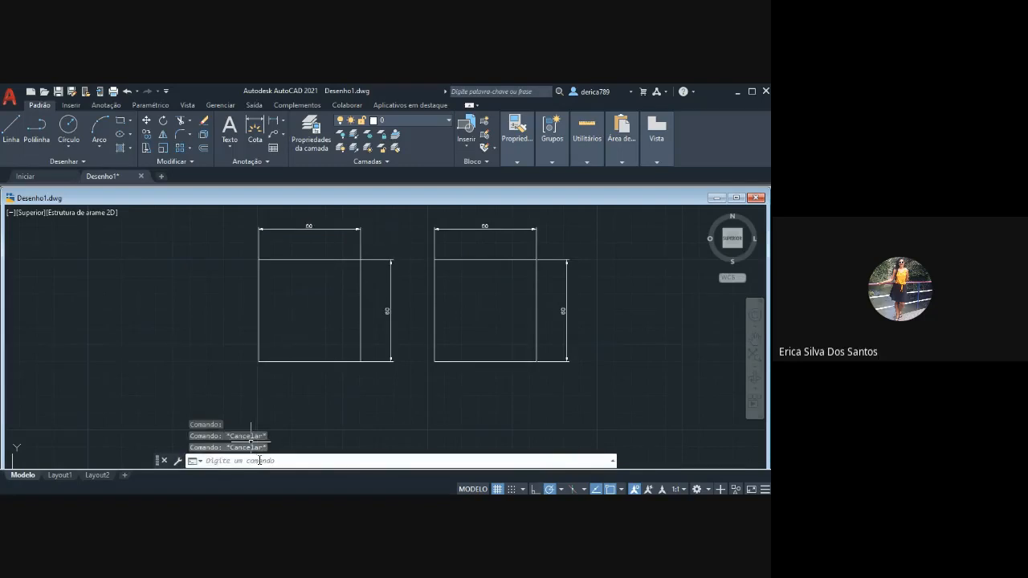
# Start the Copy command (CO) and select the original square block with its horizontal and vertical dimensions.
pyautogui.click(259, 460)
pyautogui.write('co')
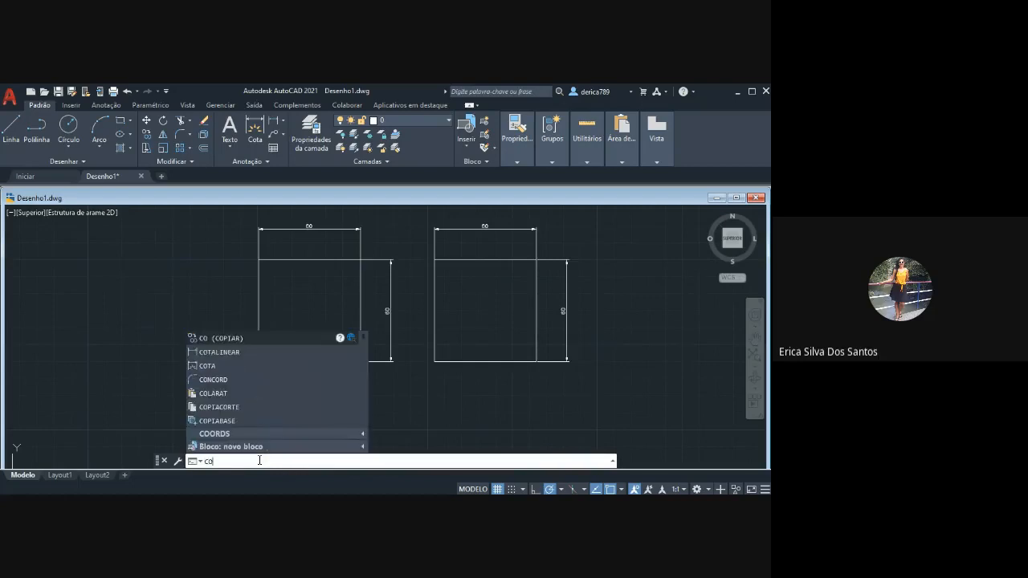
pyautogui.press('Return')
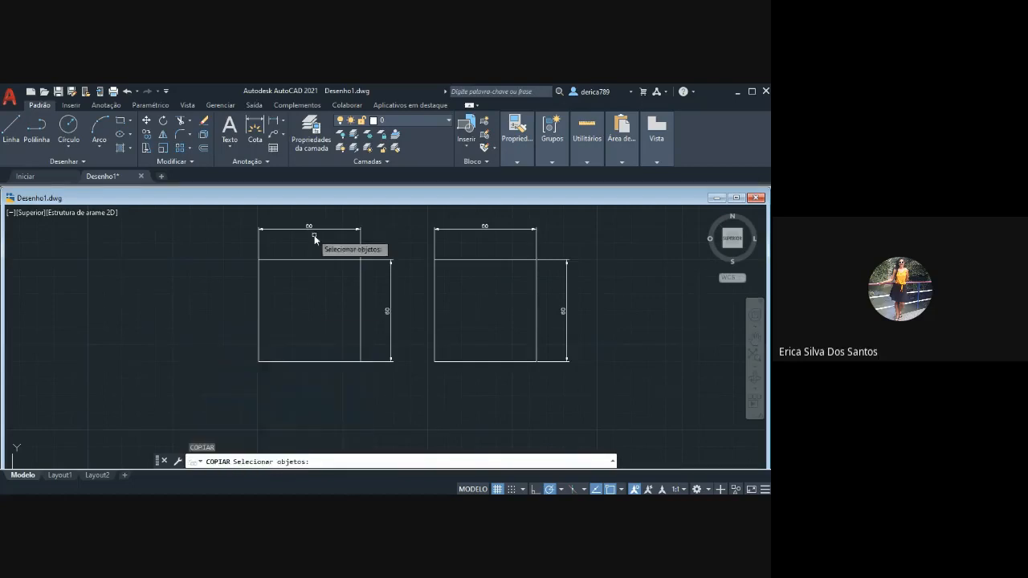
pyautogui.click(290, 229)
pyautogui.click(289, 259)
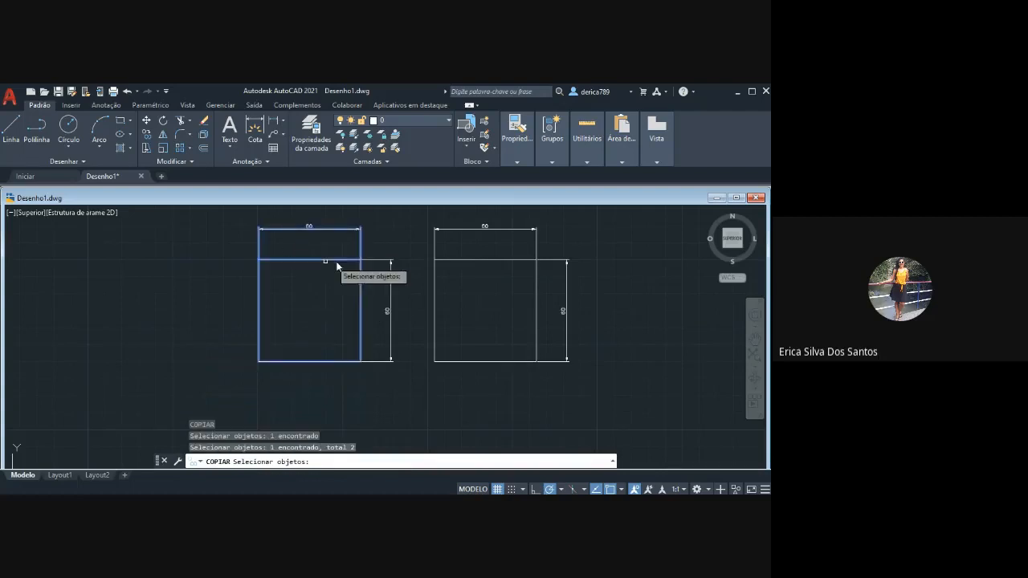
pyautogui.click(391, 291)
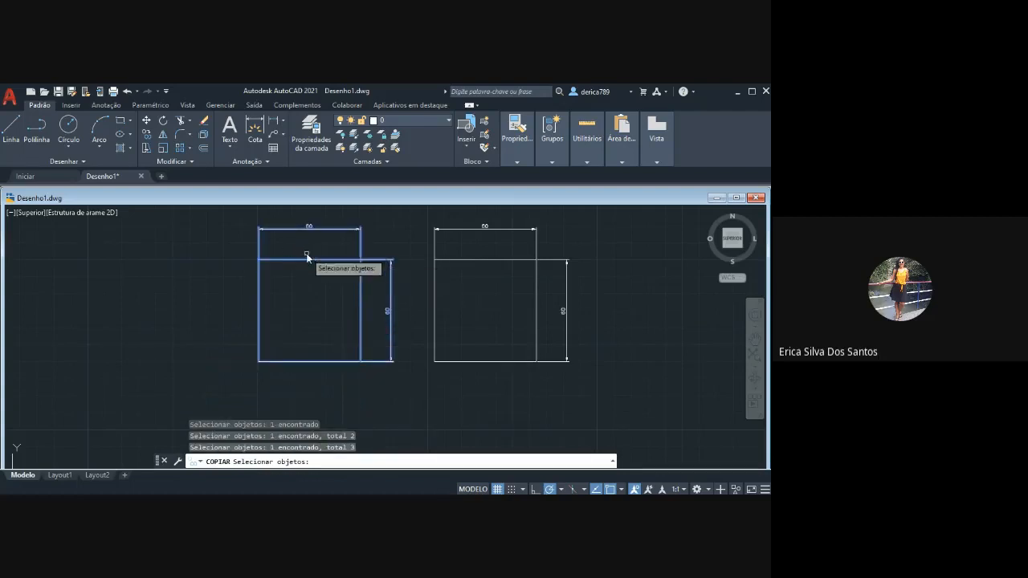
pyautogui.press('Return')
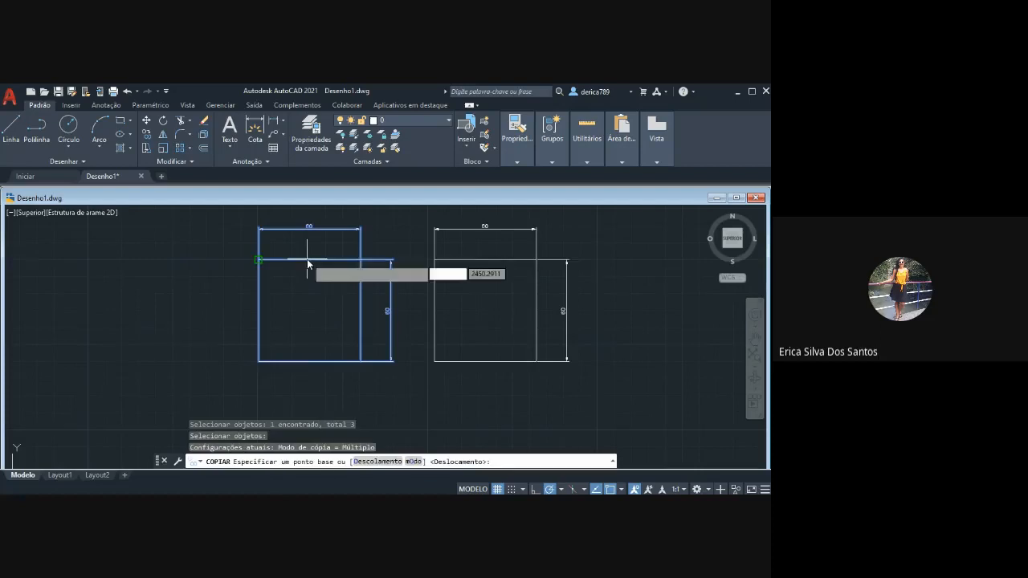
# Copy the selection from the original square's upper-left corner horizontally to the left, clear of the original, and end the command.
pyautogui.click(258, 259)
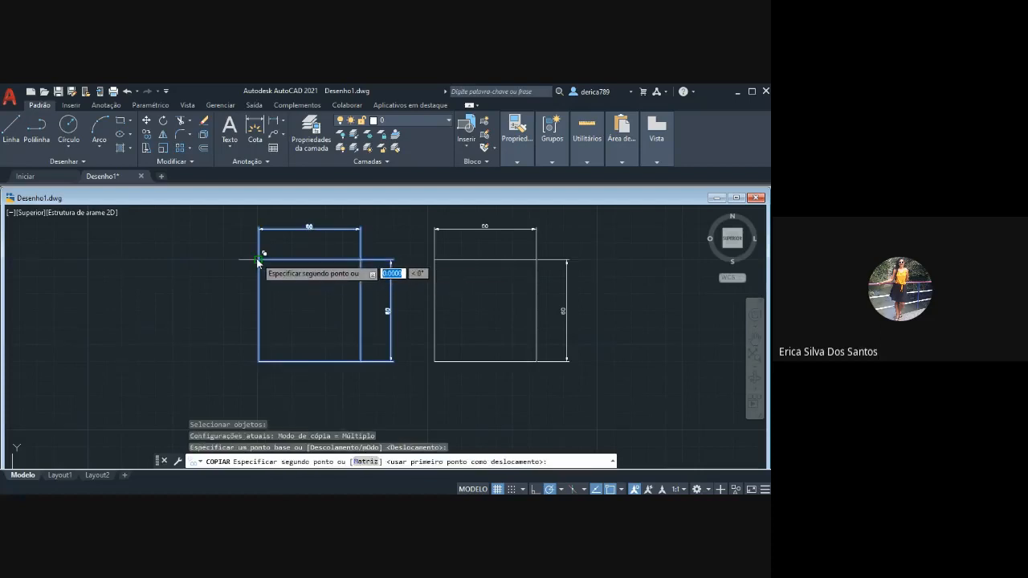
pyautogui.click(103, 261)
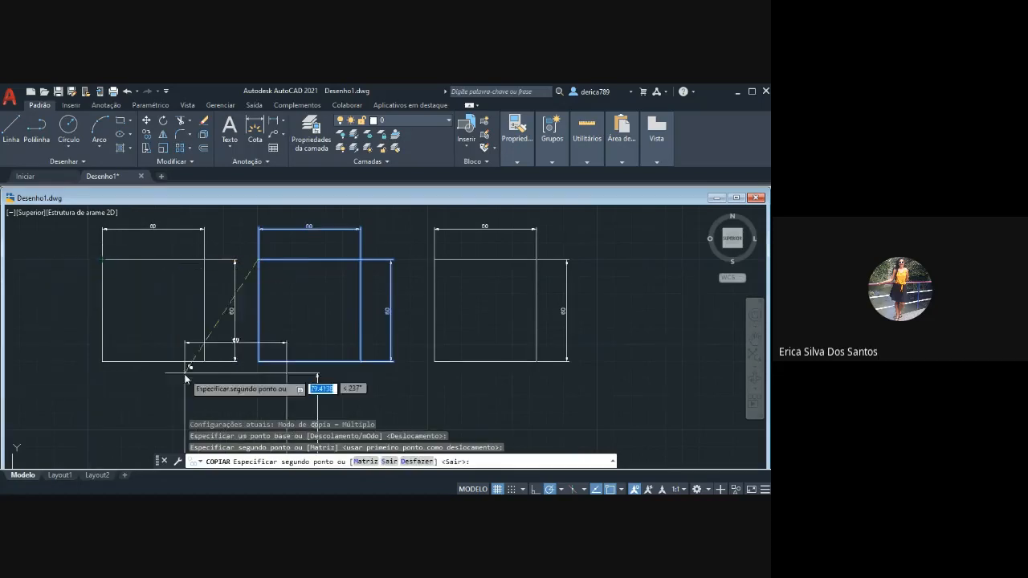
pyautogui.press('Escape')
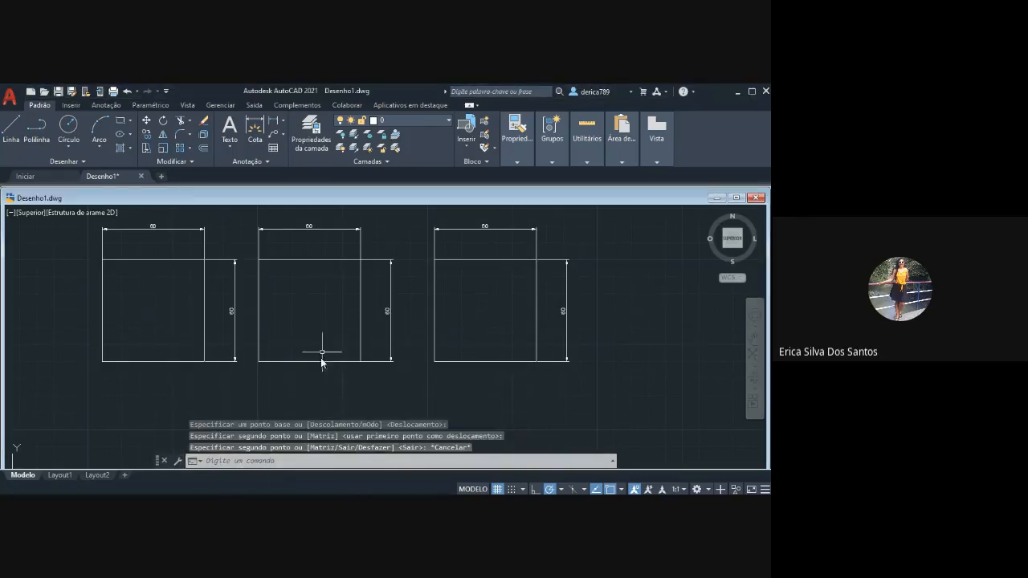
pyautogui.press('Escape')
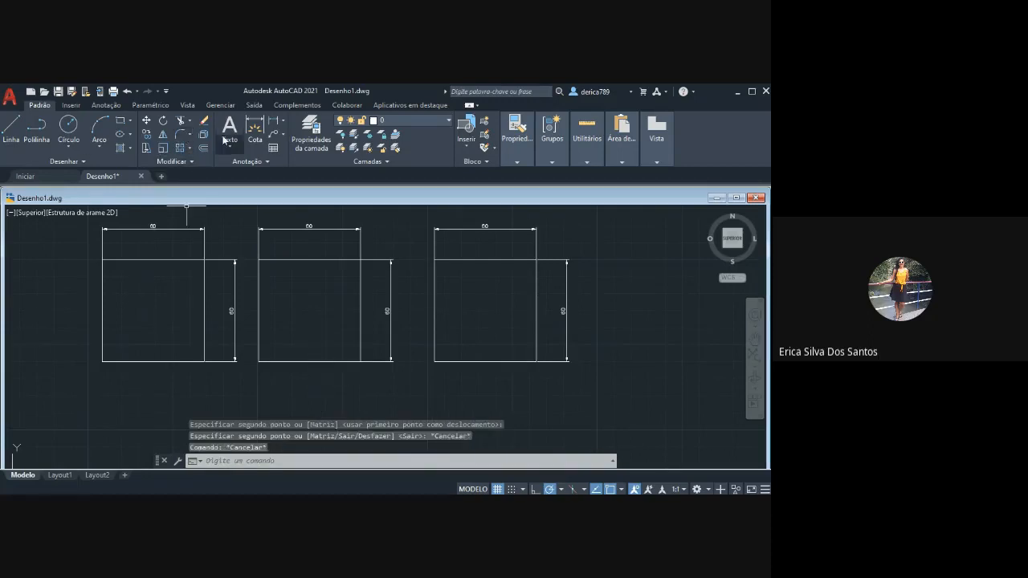
# Hatch the leftmost square with the ANSI34 pattern using the HACHURA command.
pyautogui.click(129, 148)
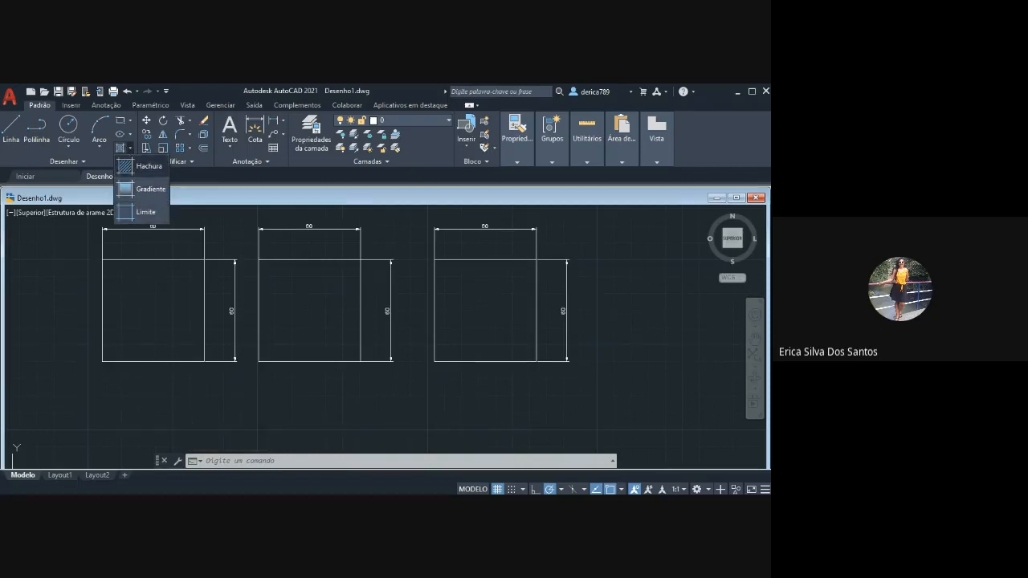
pyautogui.click(278, 429)
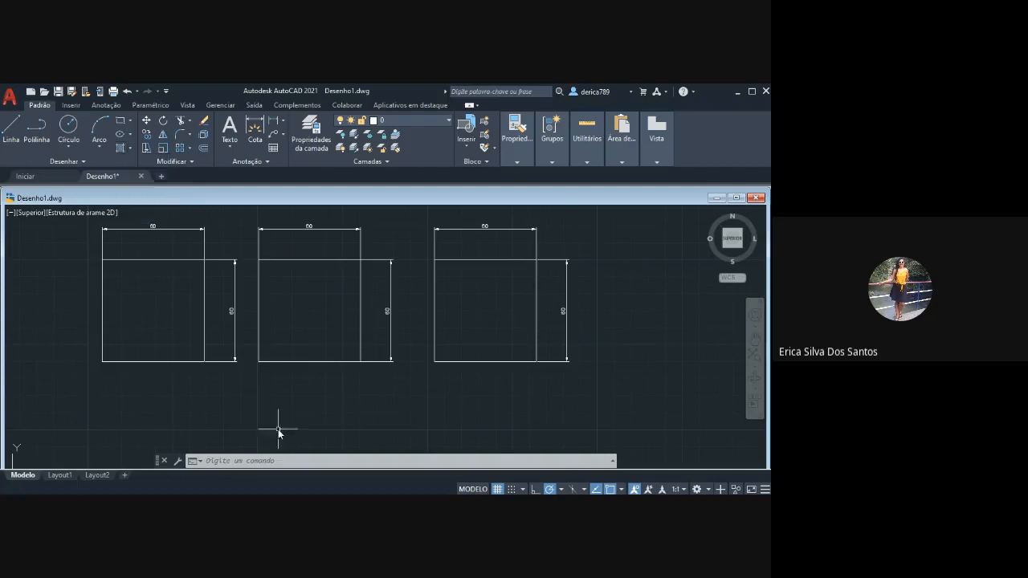
pyautogui.click(272, 463)
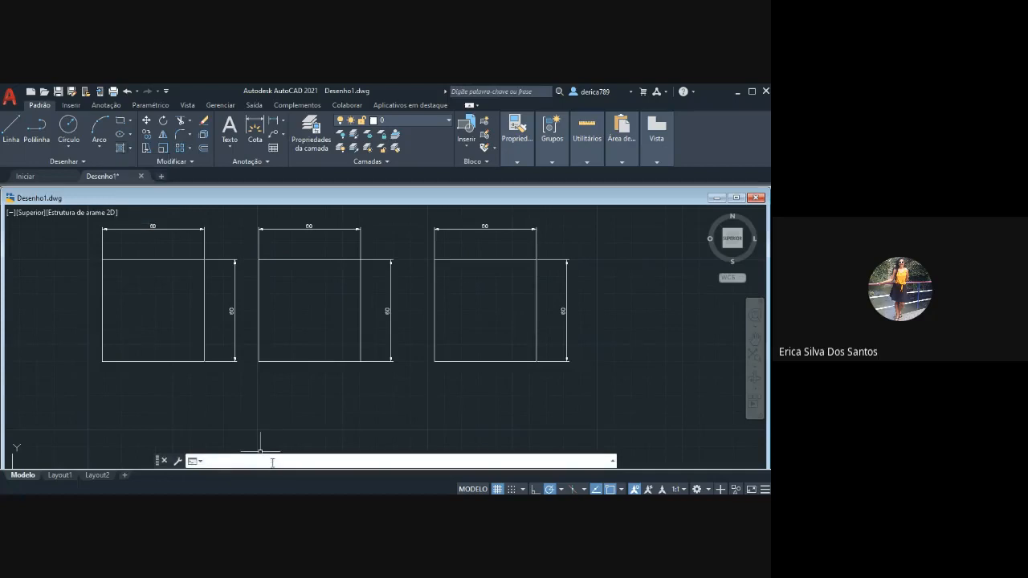
pyautogui.write('HACHURA')
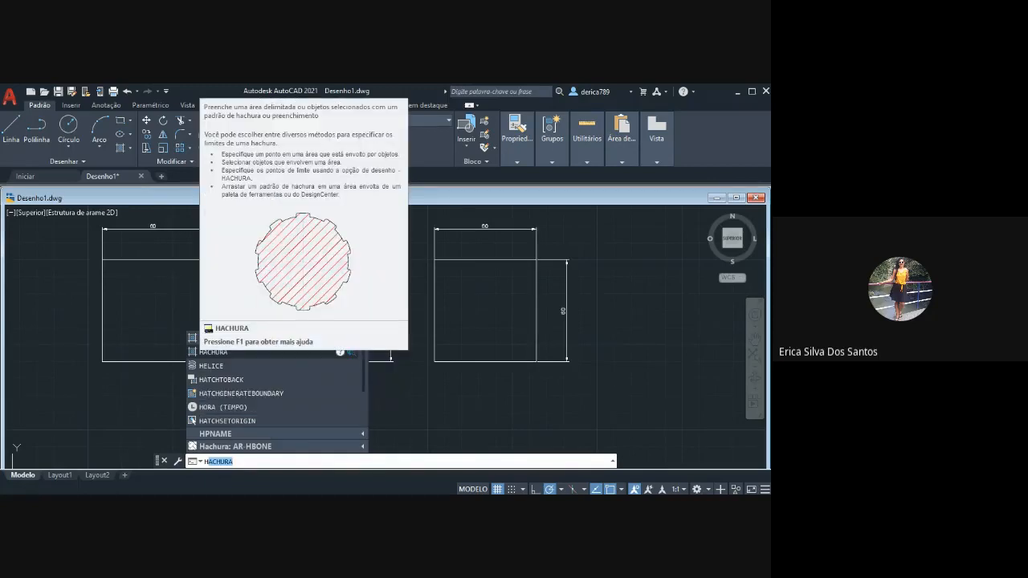
pyautogui.press('Return')
pyautogui.click(167, 324)
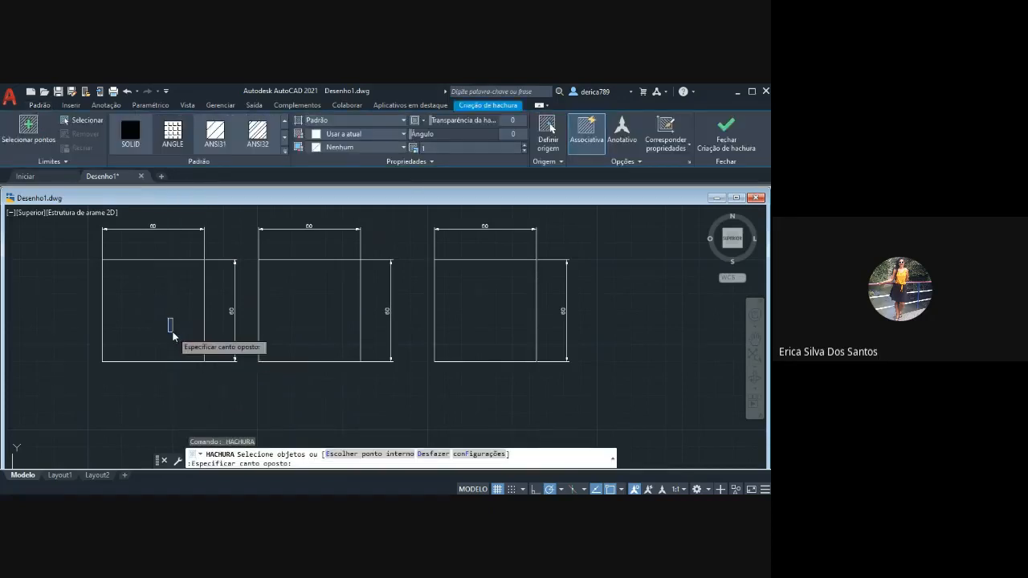
pyautogui.click(173, 334)
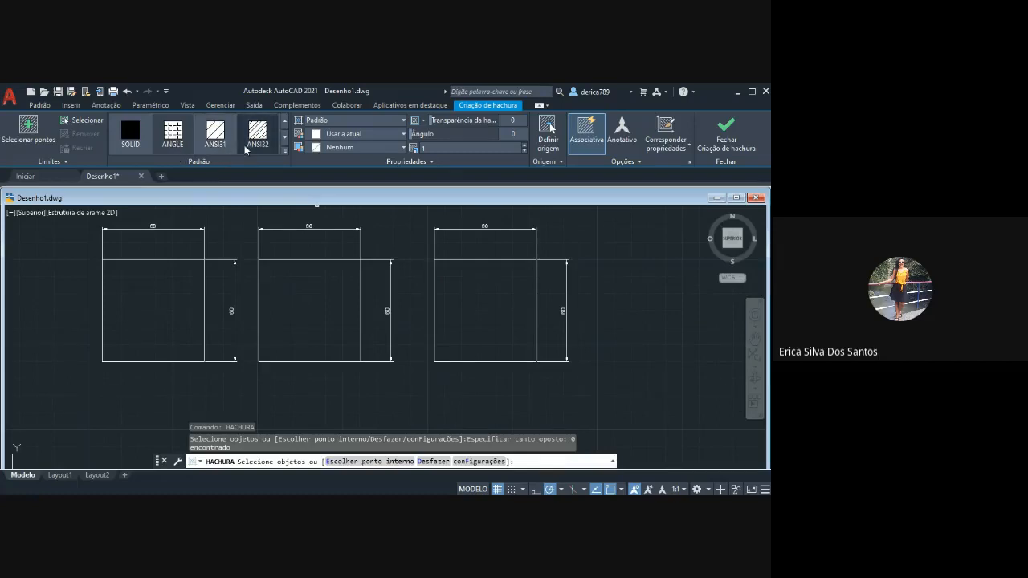
pyautogui.click(285, 137)
pyautogui.click(172, 133)
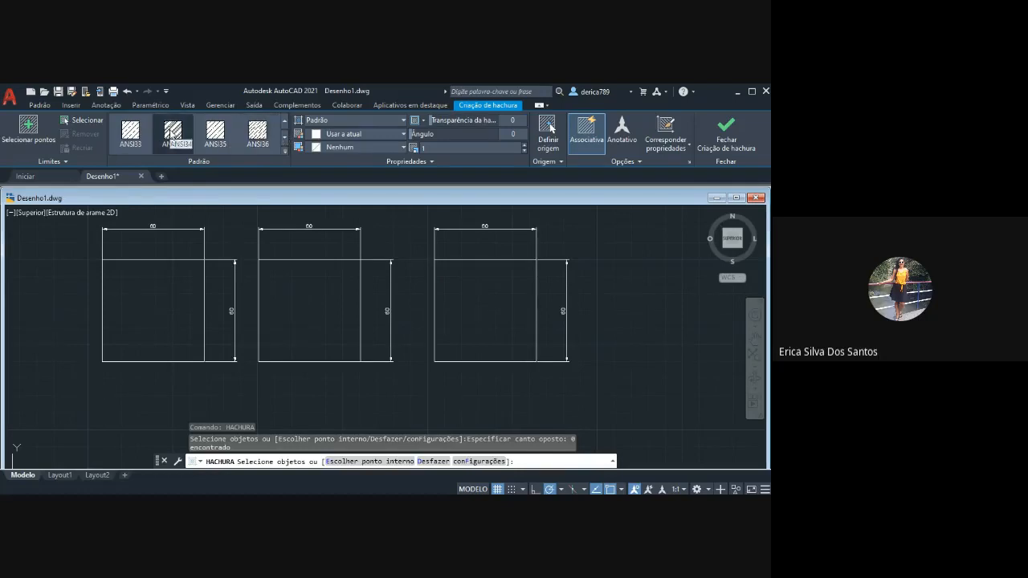
pyautogui.click(130, 297)
pyautogui.click(149, 282)
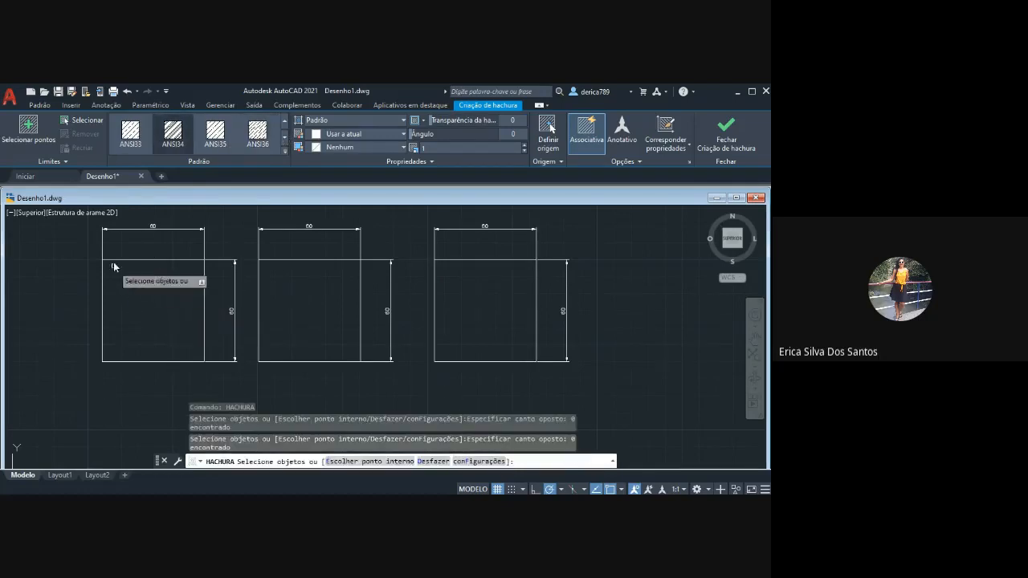
pyautogui.click(115, 260)
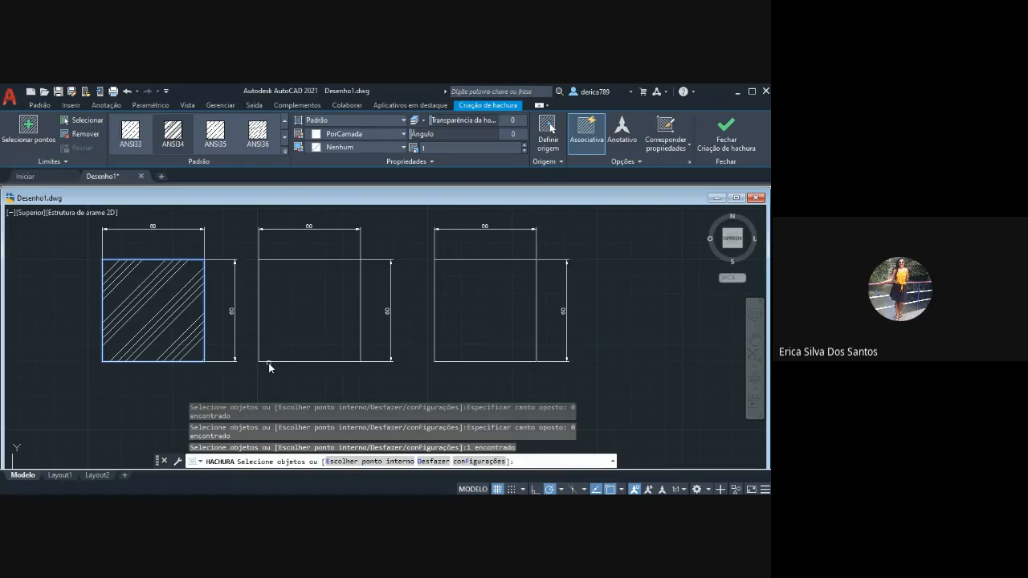
# Change the leftmost square's hatch pattern to AR-PARQ1.
pyautogui.click(285, 138)
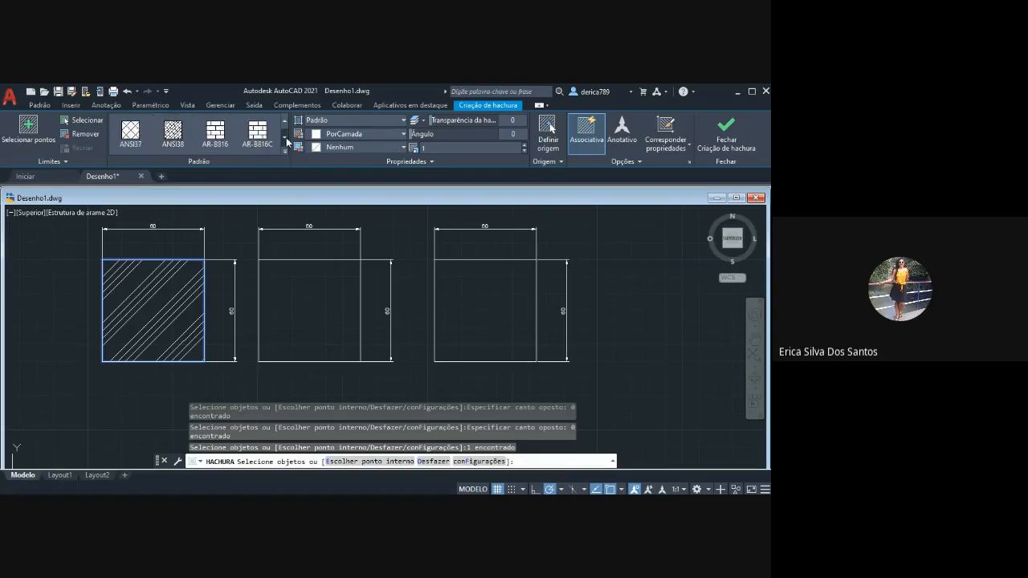
pyautogui.click(285, 138)
pyautogui.click(285, 138)
pyautogui.click(285, 138)
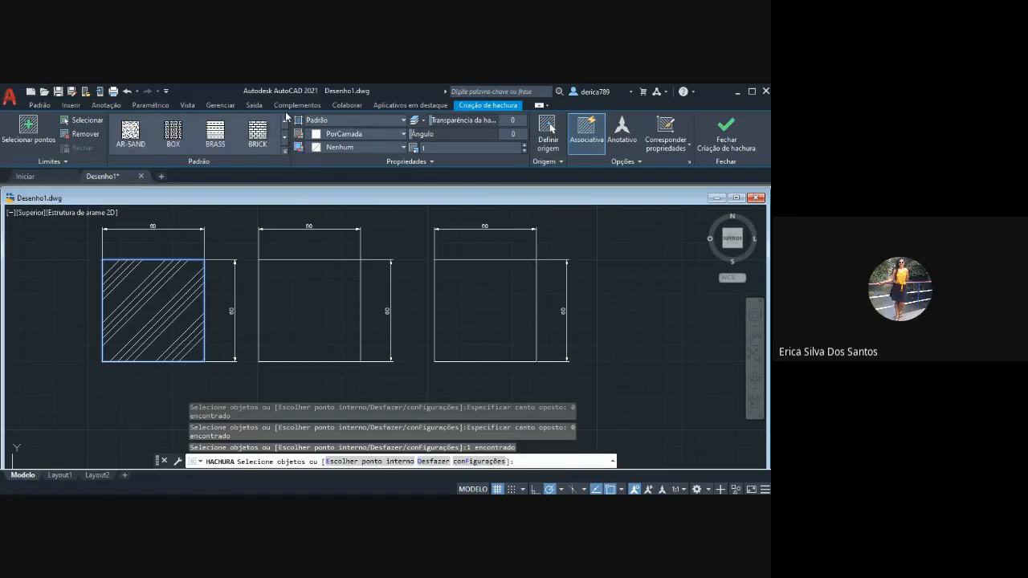
pyautogui.click(284, 120)
pyautogui.click(172, 133)
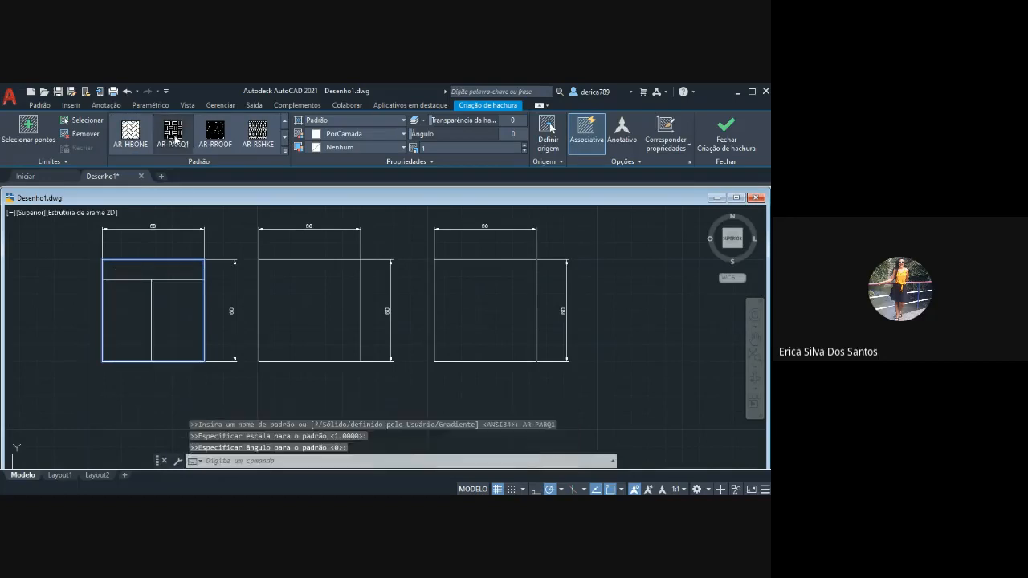
# Pick the leftmost square's upper edge again, leave the Hatch command and delete the AR-PARQ1 hatch.
pyautogui.click(142, 262)
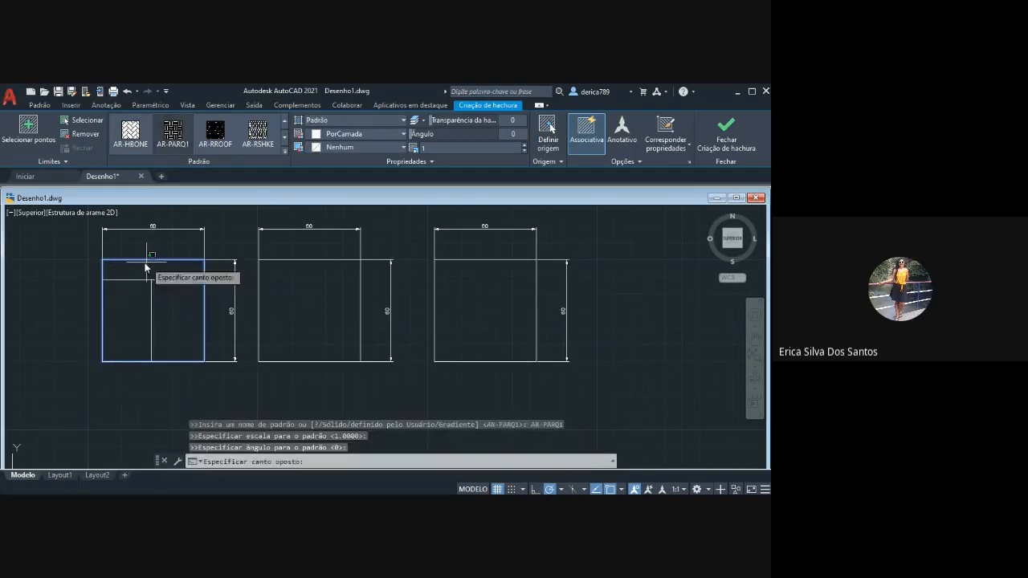
pyautogui.click(143, 263)
pyautogui.click(105, 261)
pyautogui.click(106, 261)
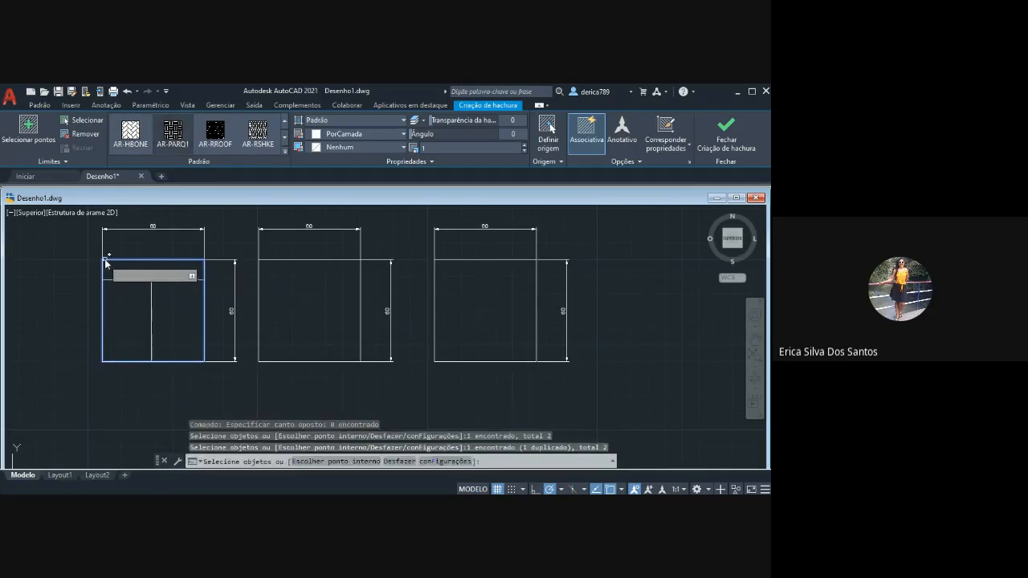
pyautogui.press('Escape')
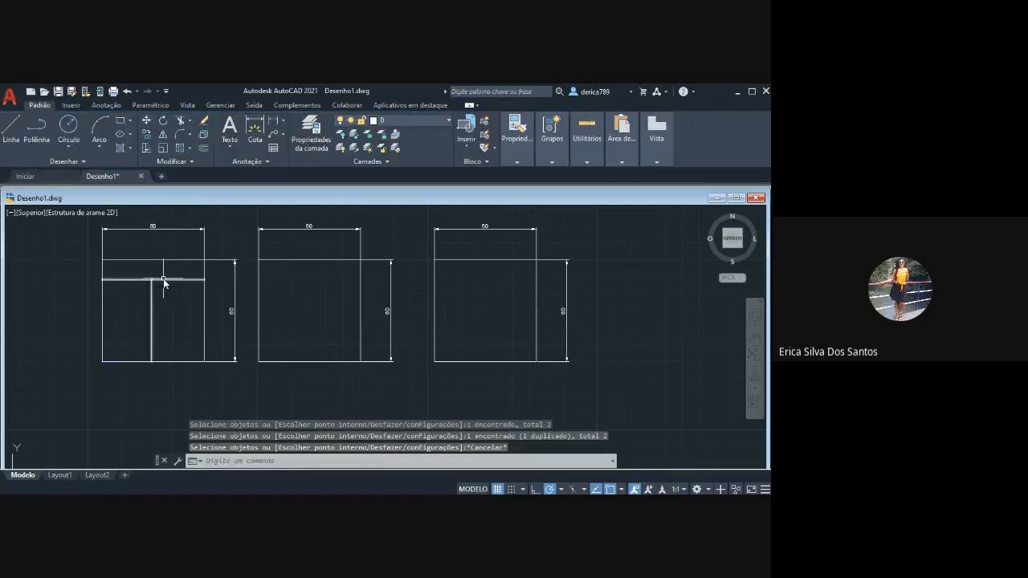
pyautogui.press('Delete')
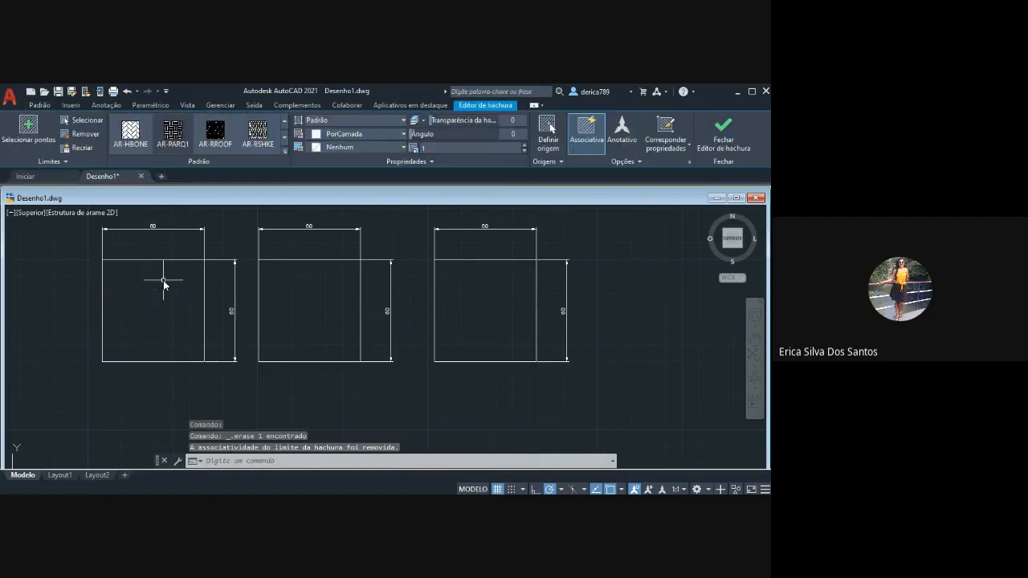
# Restart the HACHURA command and hatch the leftmost square with the AR-PARQ1 pattern again.
pyautogui.click(252, 461)
pyautogui.write('H')
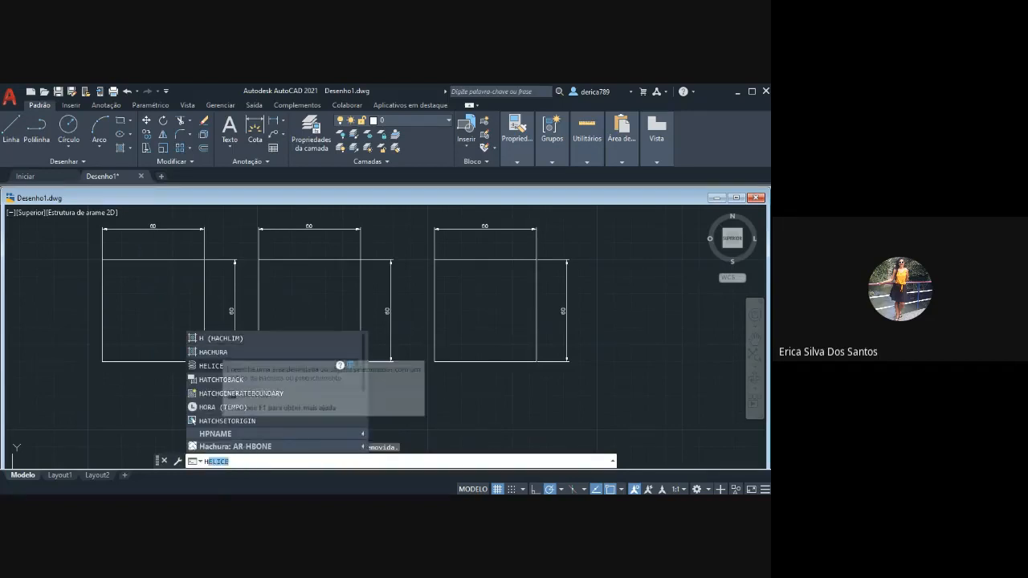
pyautogui.click(222, 354)
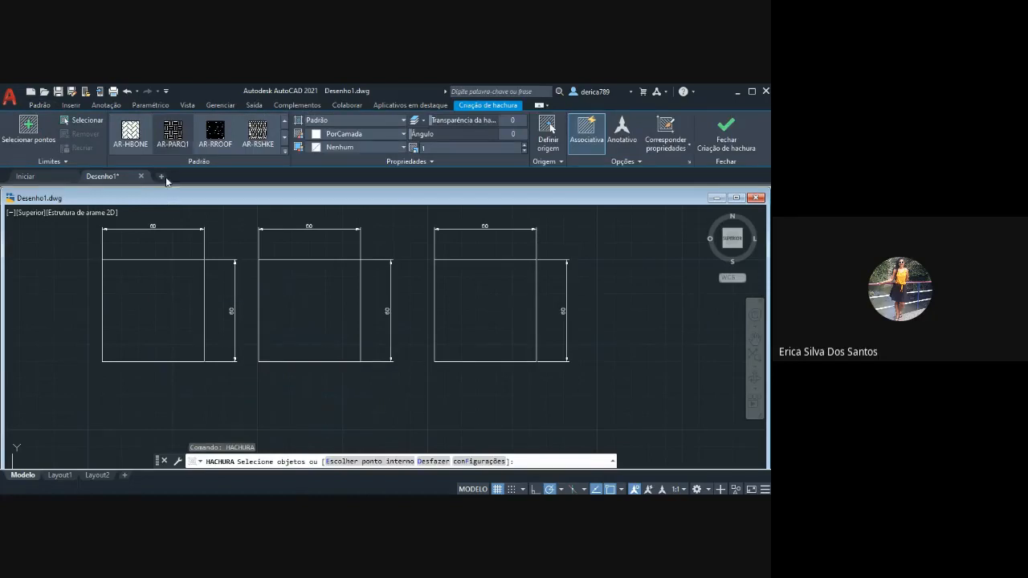
pyautogui.click(136, 261)
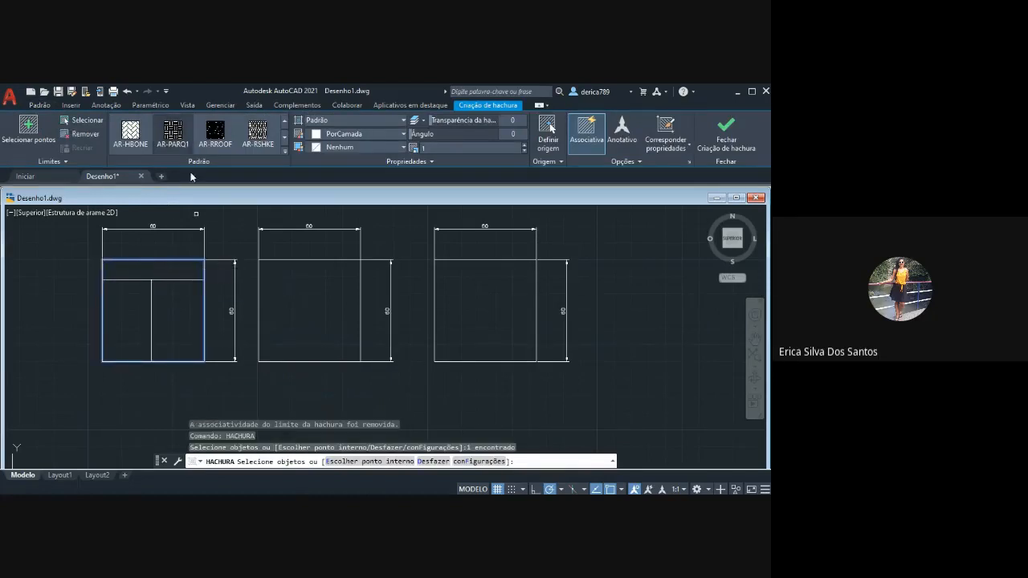
pyautogui.click(174, 288)
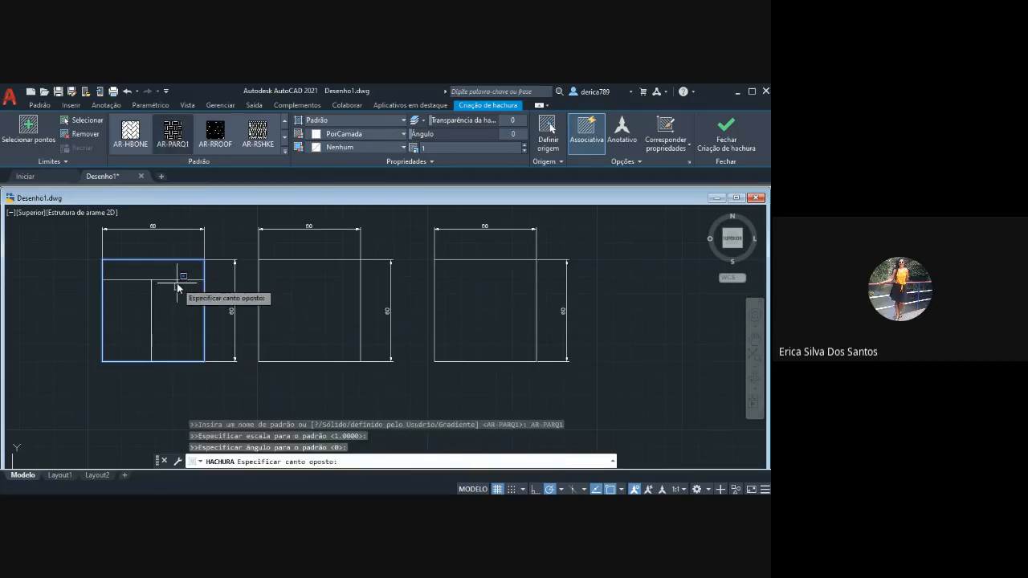
pyautogui.click(177, 282)
pyautogui.click(178, 278)
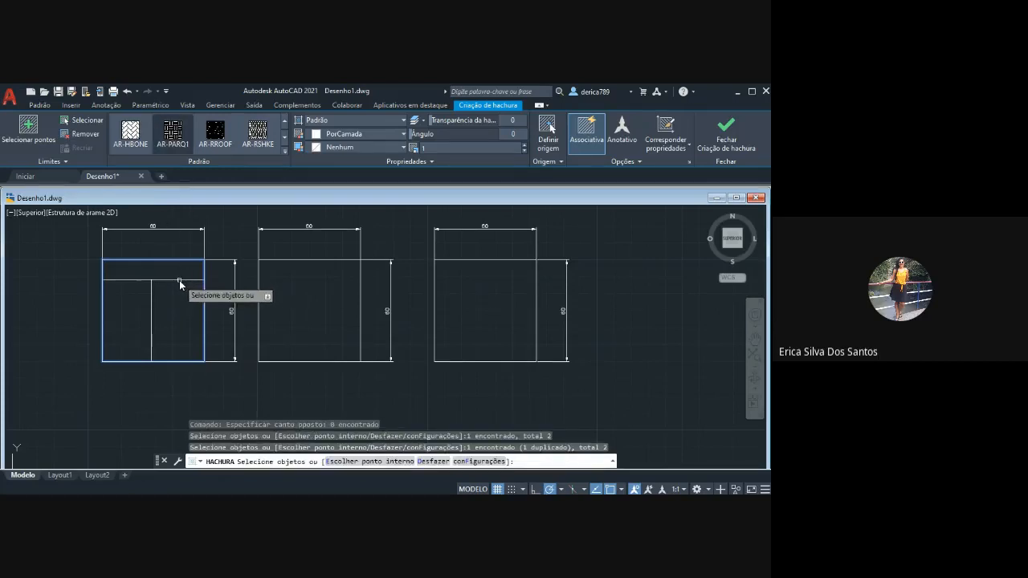
pyautogui.press('Return')
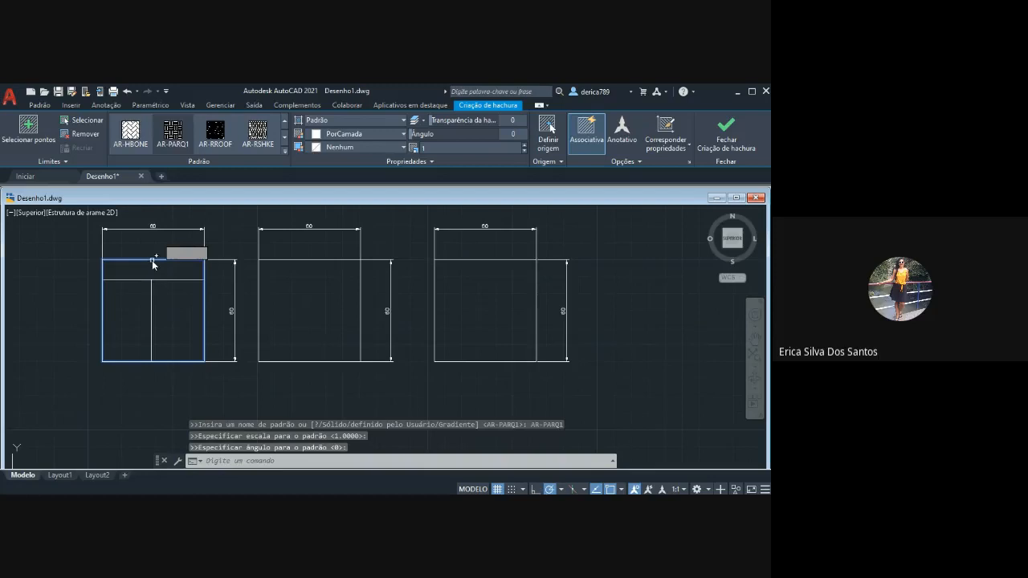
# Leave the Hatch command and delete the new AR-PARQ1 hatch from the leftmost square.
pyautogui.click(152, 280)
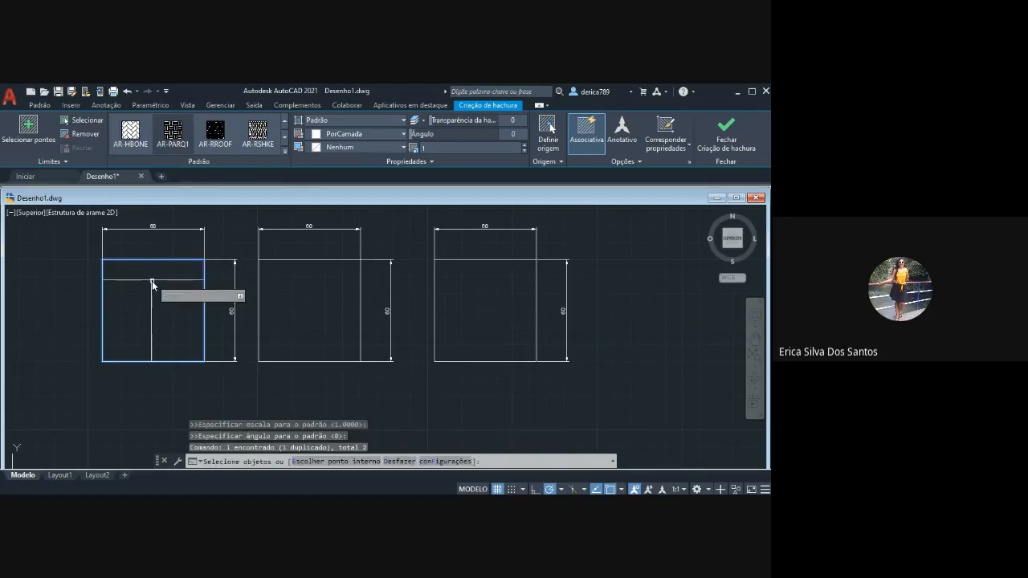
pyautogui.click(152, 281)
pyautogui.press('Escape')
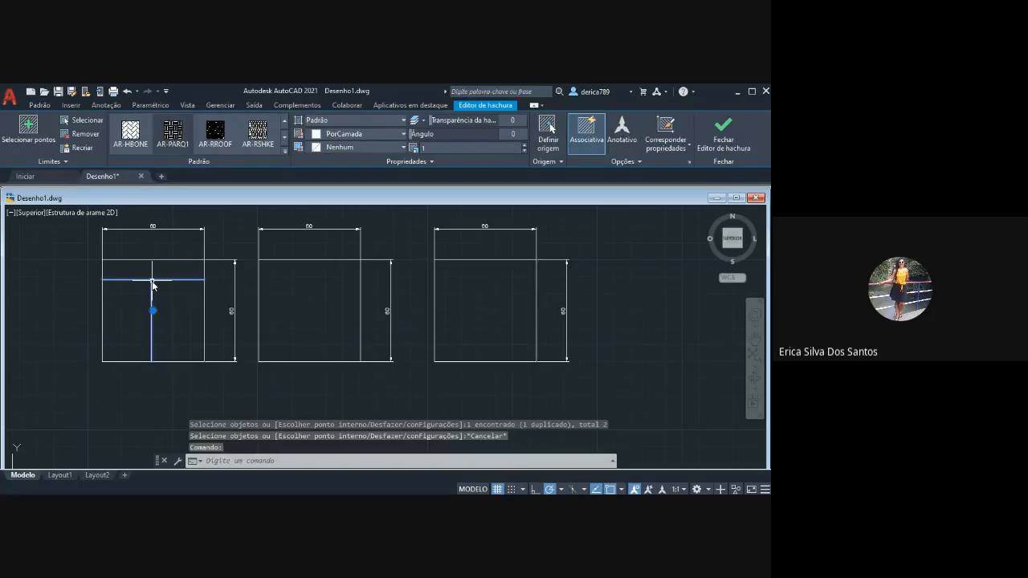
pyautogui.press('Delete')
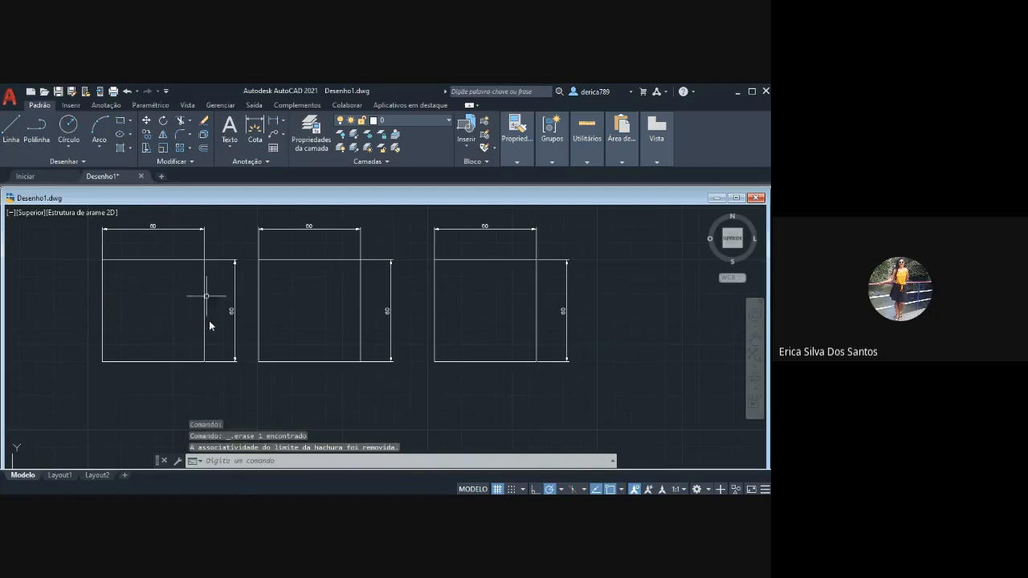
# Restart the Hatch command and try to hatch the leftmost square with the AR-HBONE pattern.
pyautogui.click(129, 149)
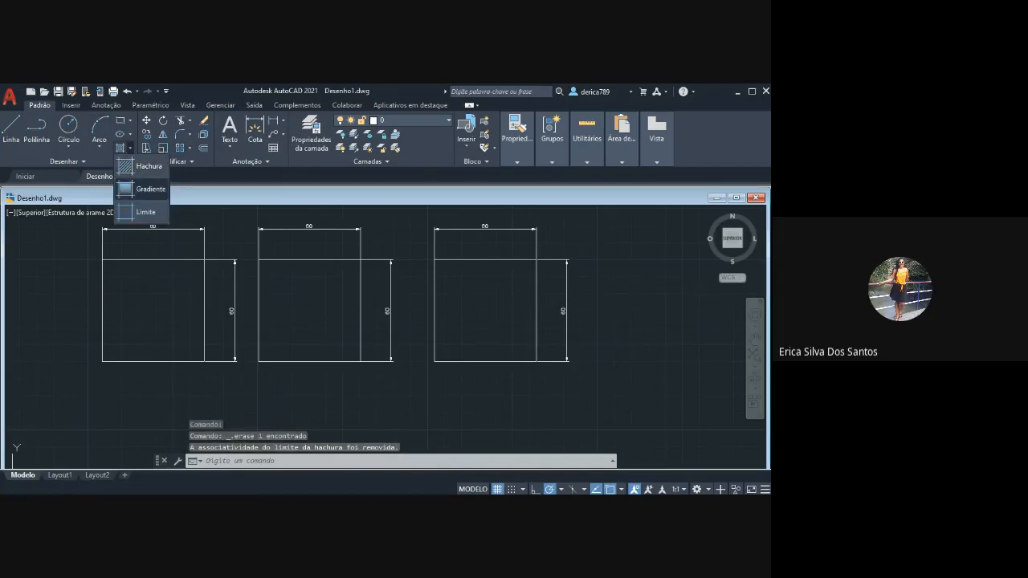
pyautogui.click(146, 166)
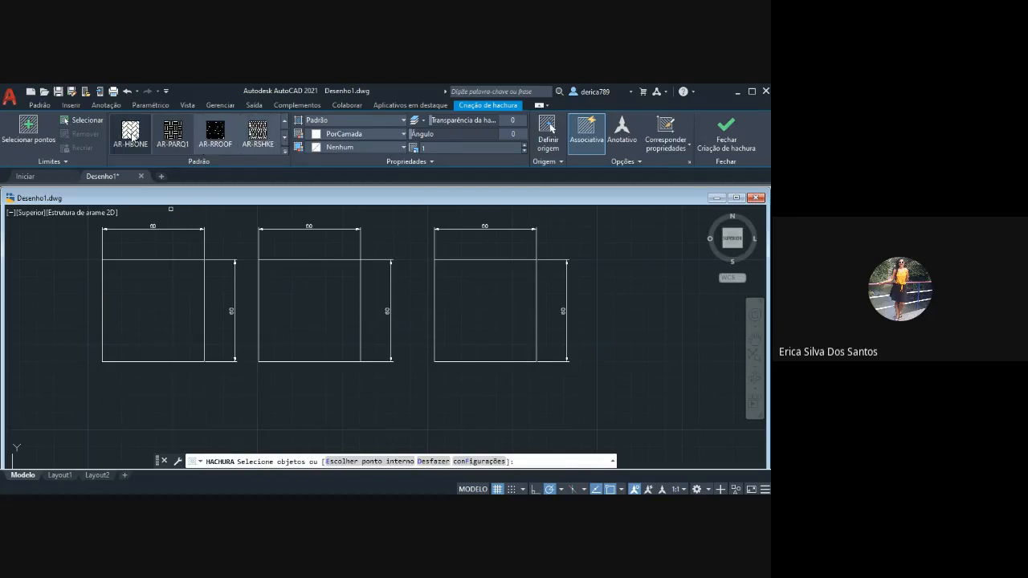
pyautogui.click(141, 259)
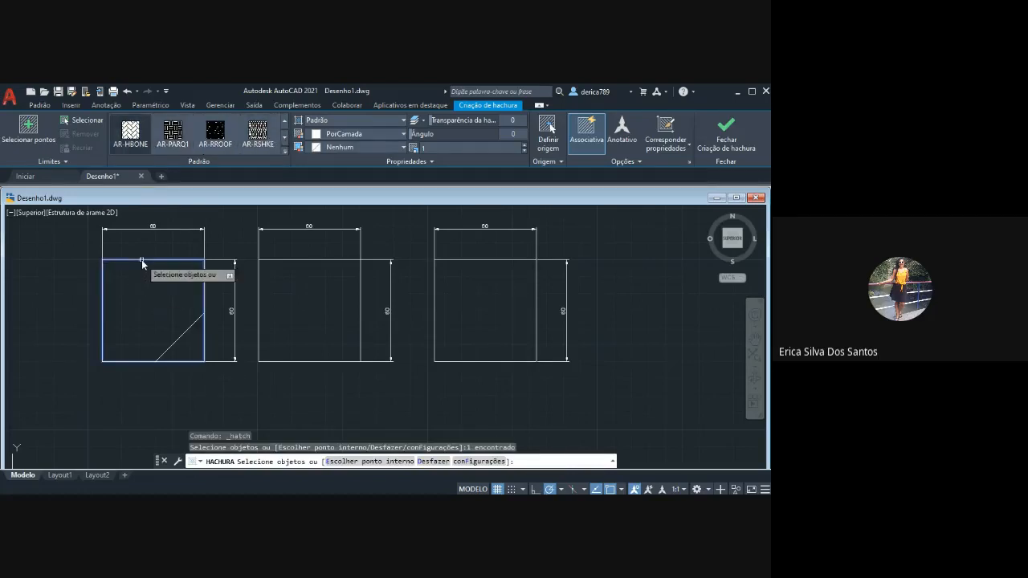
pyautogui.click(141, 259)
pyautogui.click(130, 133)
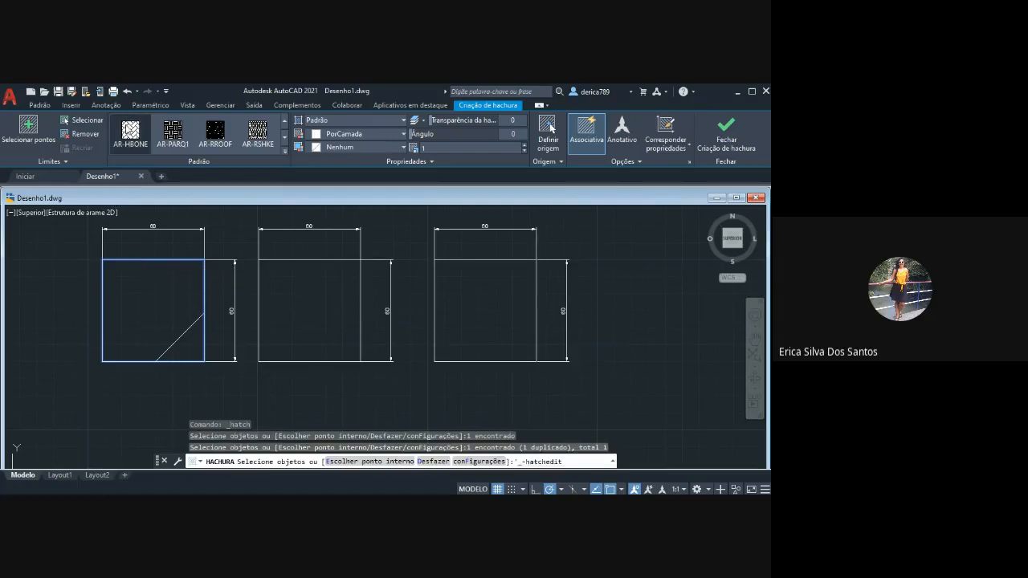
pyautogui.click(162, 262)
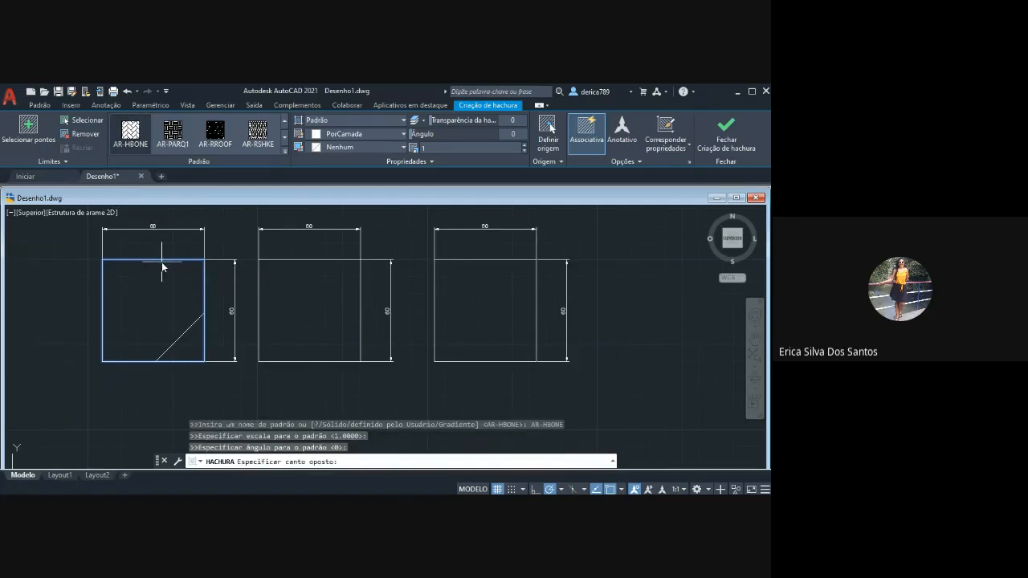
pyautogui.click(162, 259)
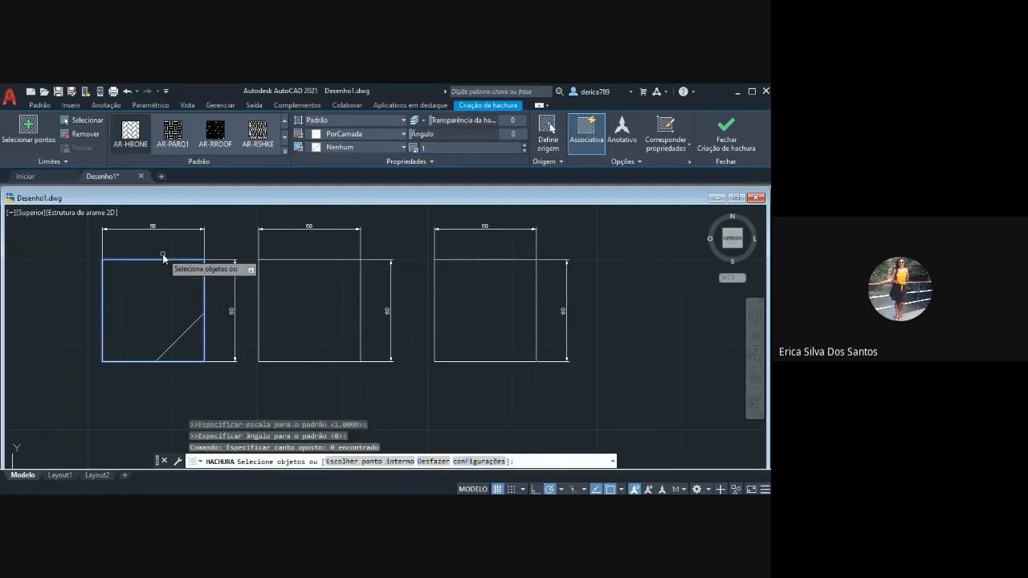
# Leave the Hatch command and delete the AR-HBONE hatch from the leftmost square.
pyautogui.press('Escape')
pyautogui.click(185, 332)
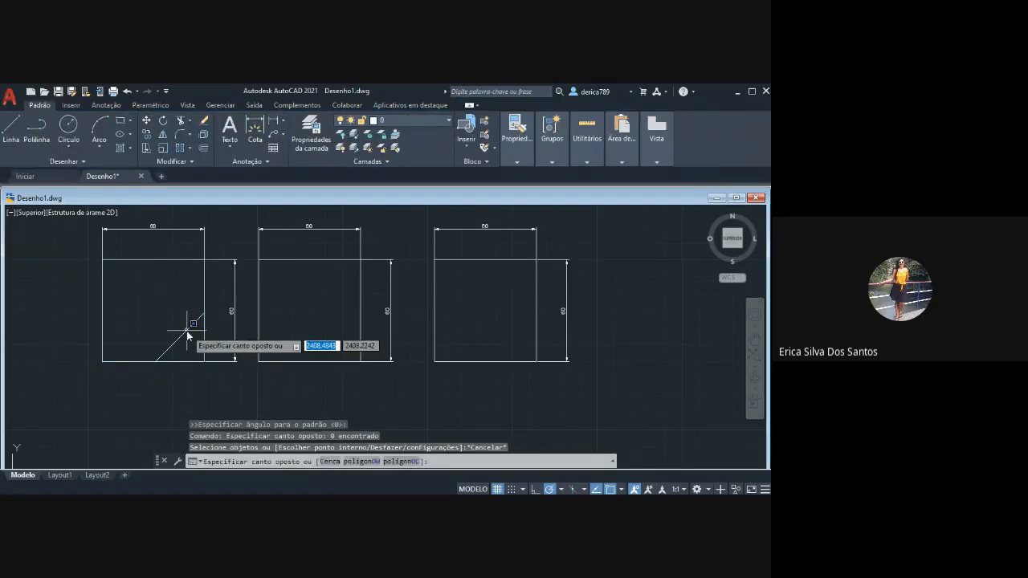
pyautogui.click(187, 338)
pyautogui.press('Delete')
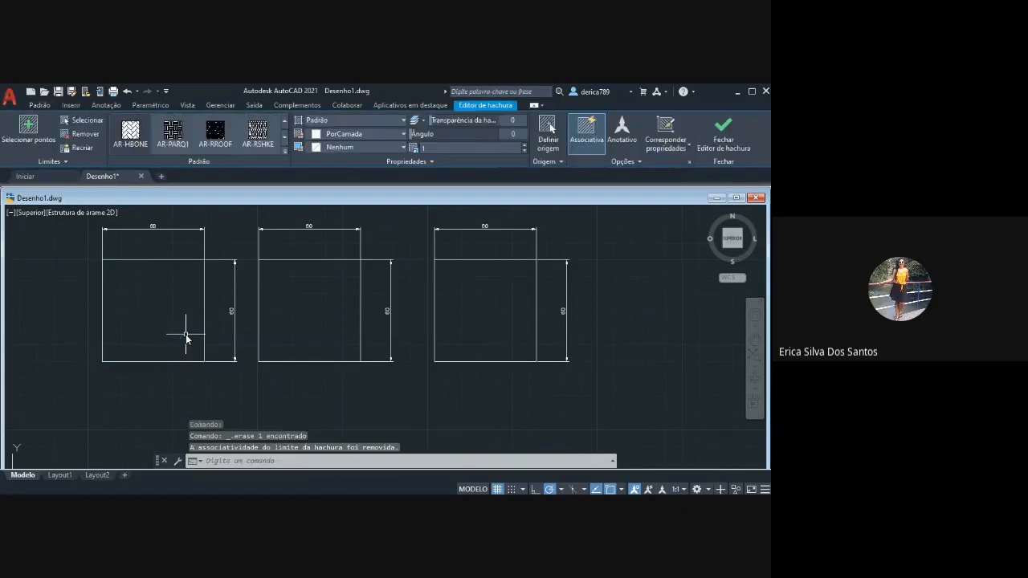
# Run the HACHURA command and hatch the leftmost square with the ANSI34 pattern.
pyautogui.click(297, 461)
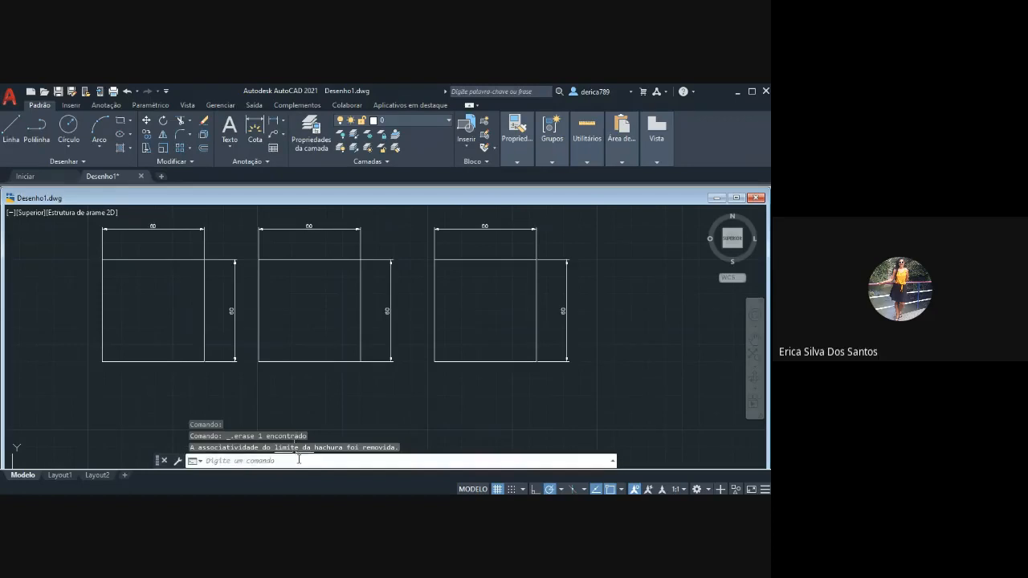
pyautogui.write('H')
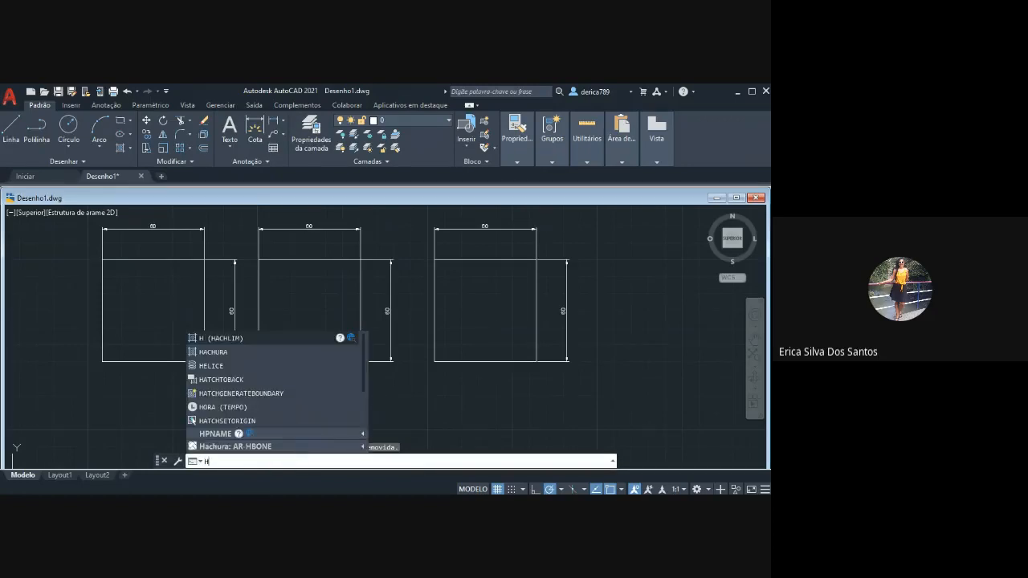
pyautogui.press('Down')
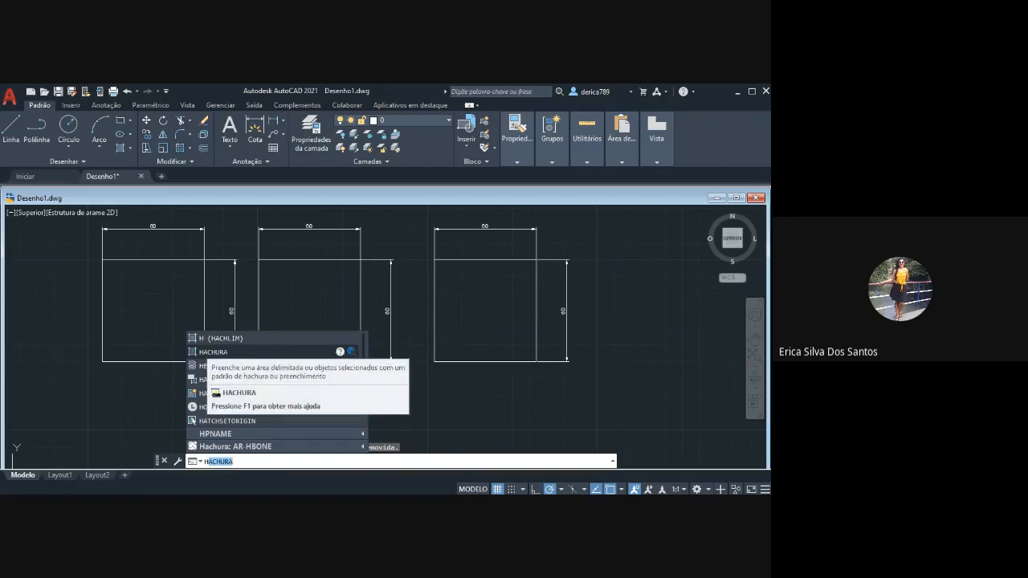
pyautogui.click(207, 348)
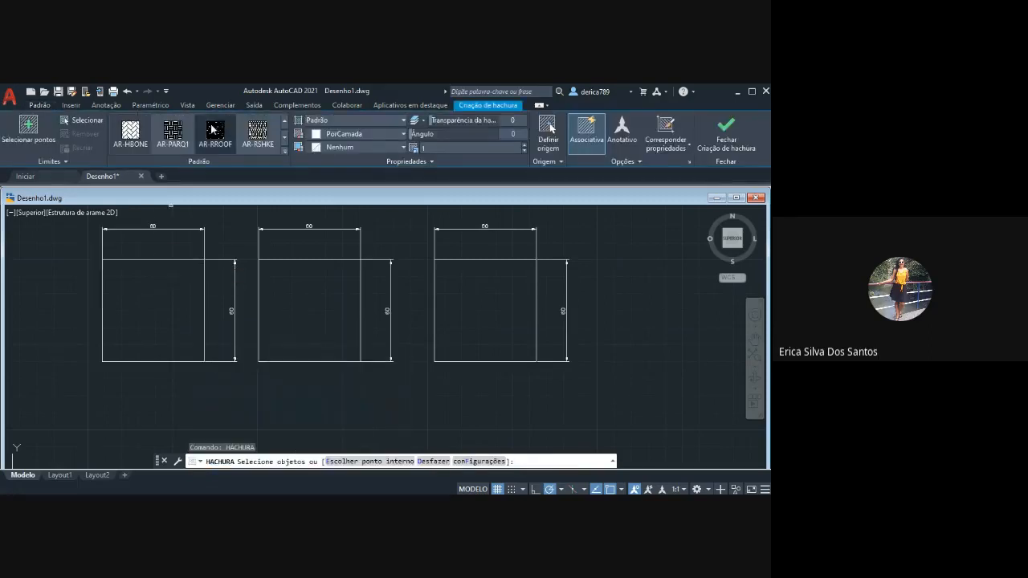
pyautogui.click(285, 120)
pyautogui.click(285, 120)
pyautogui.click(285, 121)
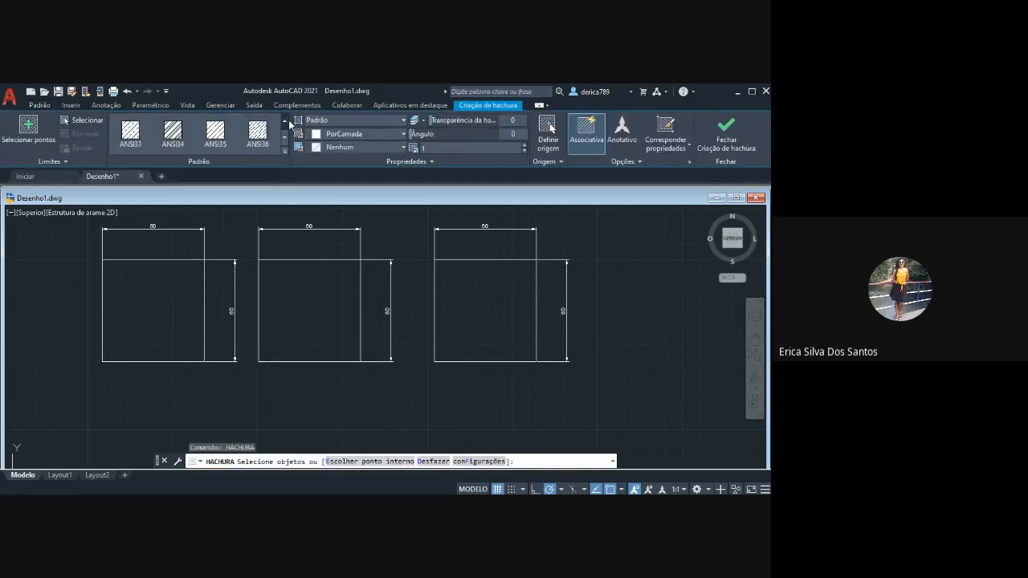
pyautogui.click(172, 123)
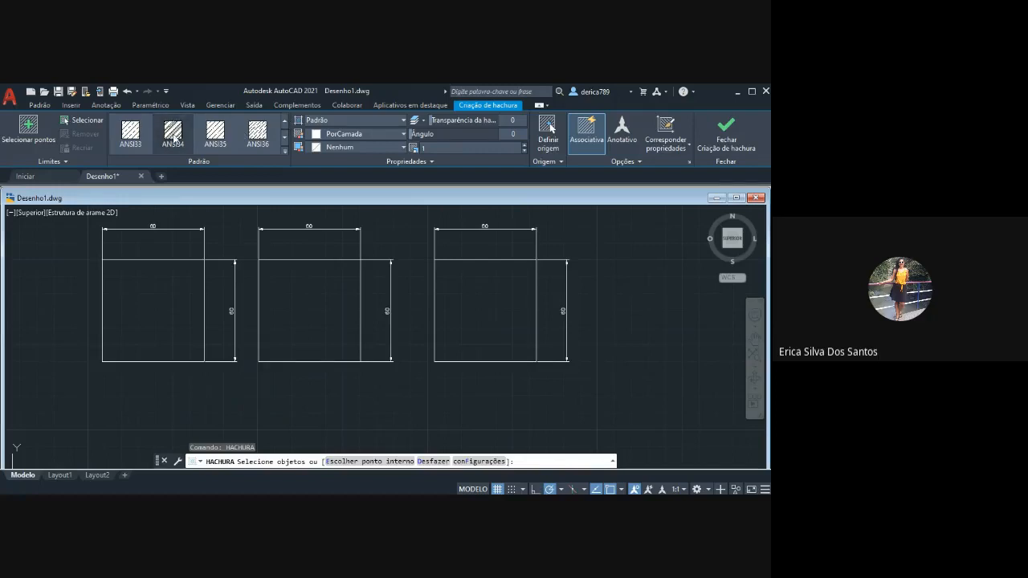
pyautogui.click(148, 261)
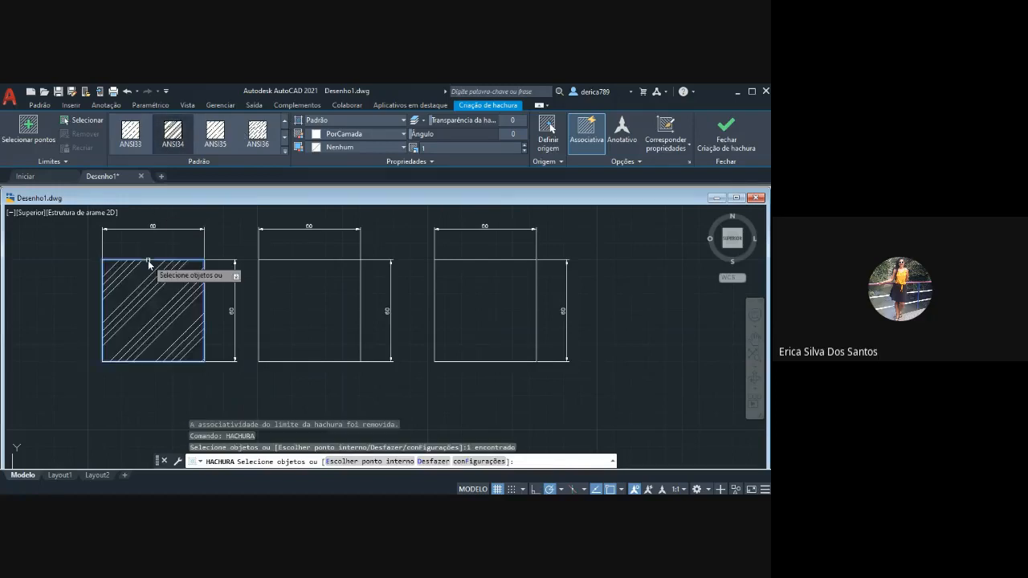
pyautogui.press('Escape')
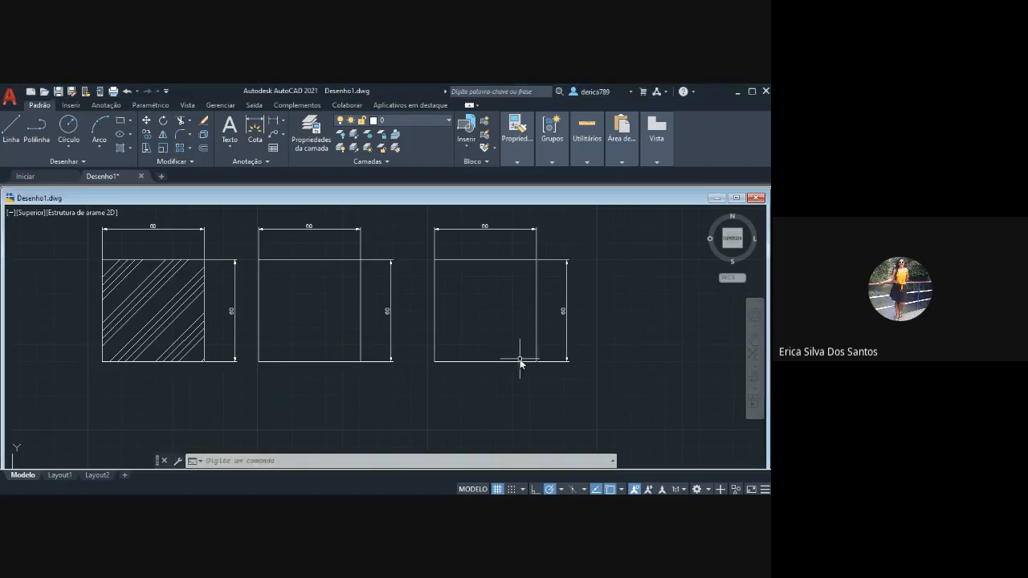
# Draw a horizontal 100-unit line with the LINHA command in the empty area below the squares.
pyautogui.scroll(-2, 485, 368)
pyautogui.scroll(2, 473, 372)
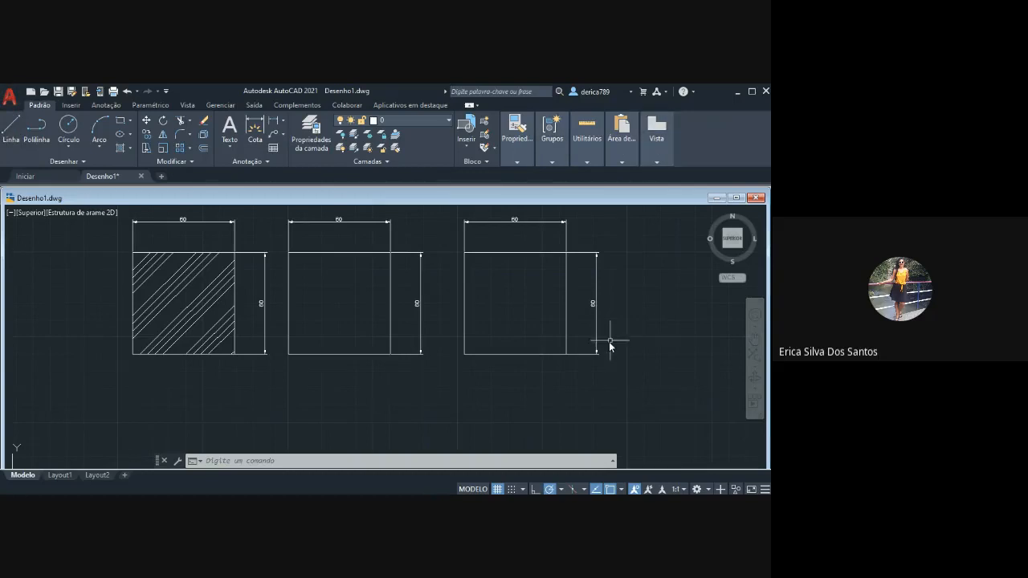
pyautogui.scroll(-2, 608, 345)
pyautogui.click(755, 338)
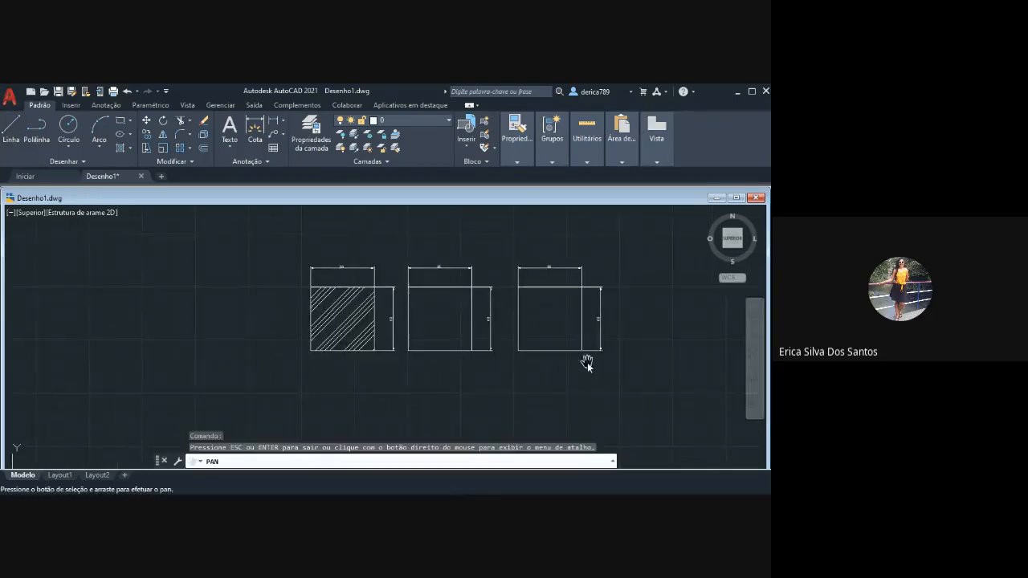
pyautogui.moveTo(587, 362); pyautogui.dragTo(411, 266)
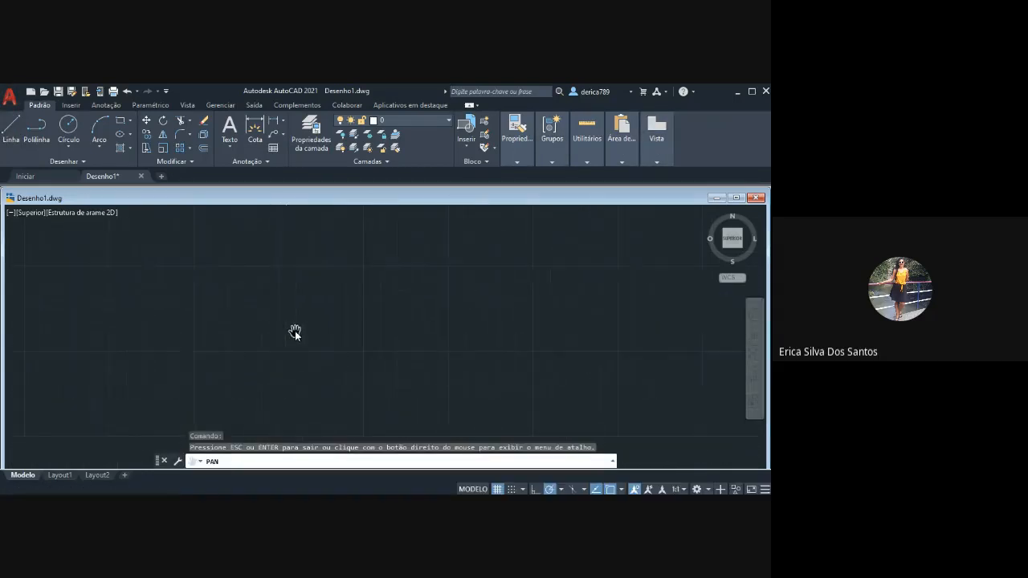
pyautogui.moveTo(272, 287); pyautogui.dragTo(287, 323)
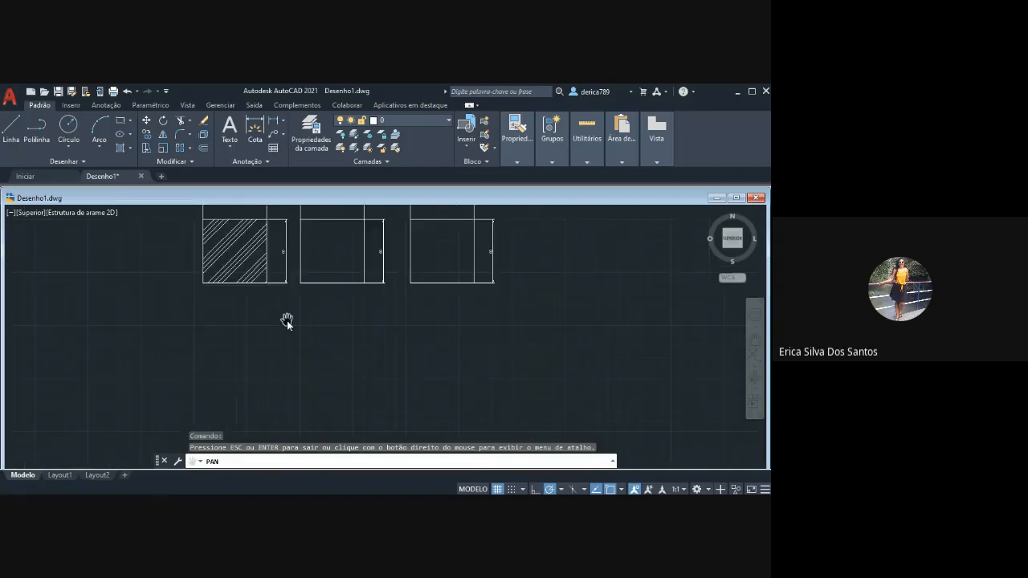
pyautogui.press('Escape')
pyautogui.click(265, 462)
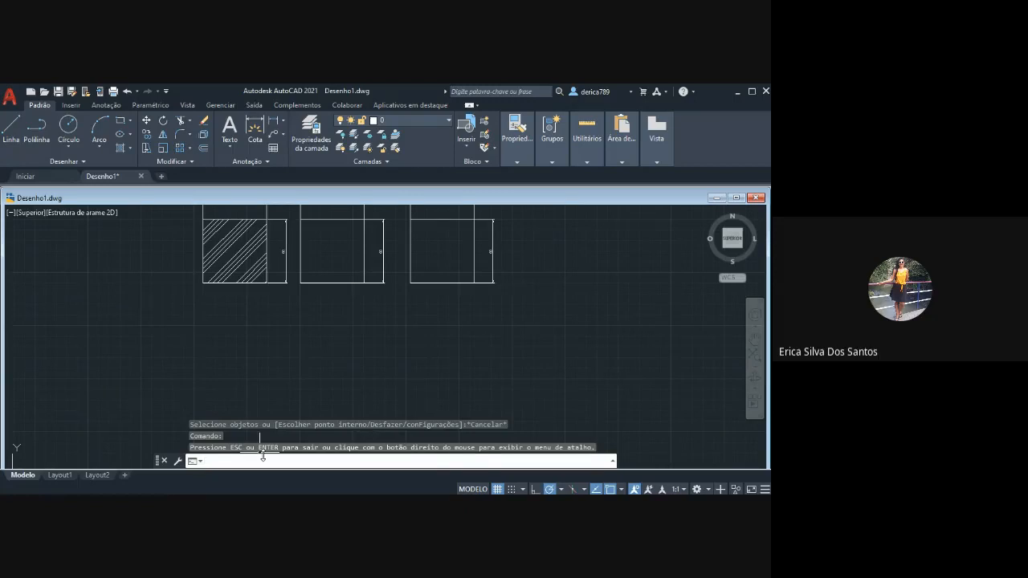
pyautogui.write('L')
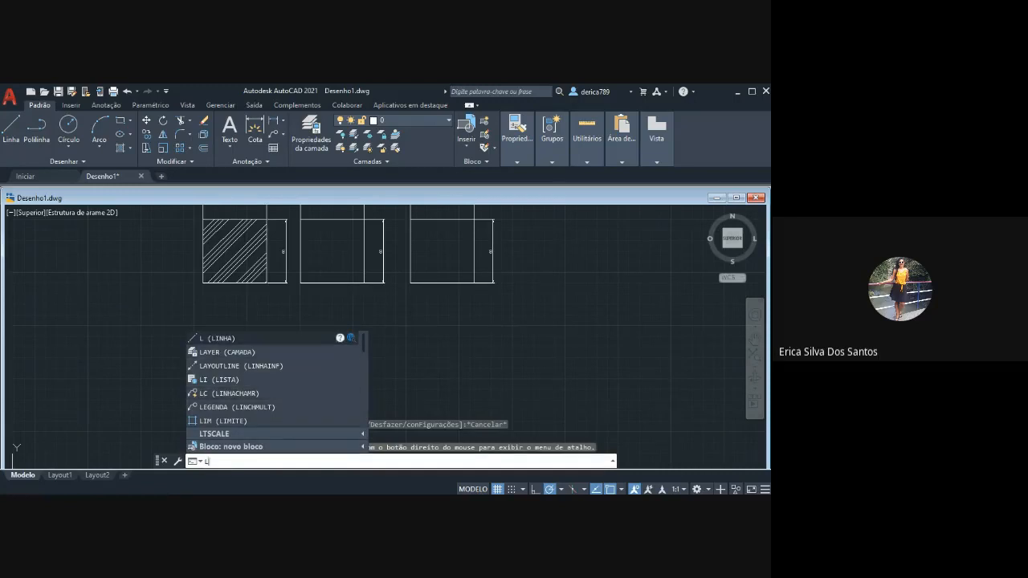
pyautogui.press('Down')
pyautogui.press('Down')
pyautogui.press('Down')
pyautogui.press('Down')
pyautogui.press('Up')
pyautogui.press('Up')
pyautogui.press('Up')
pyautogui.press('Up')
pyautogui.press('Up')
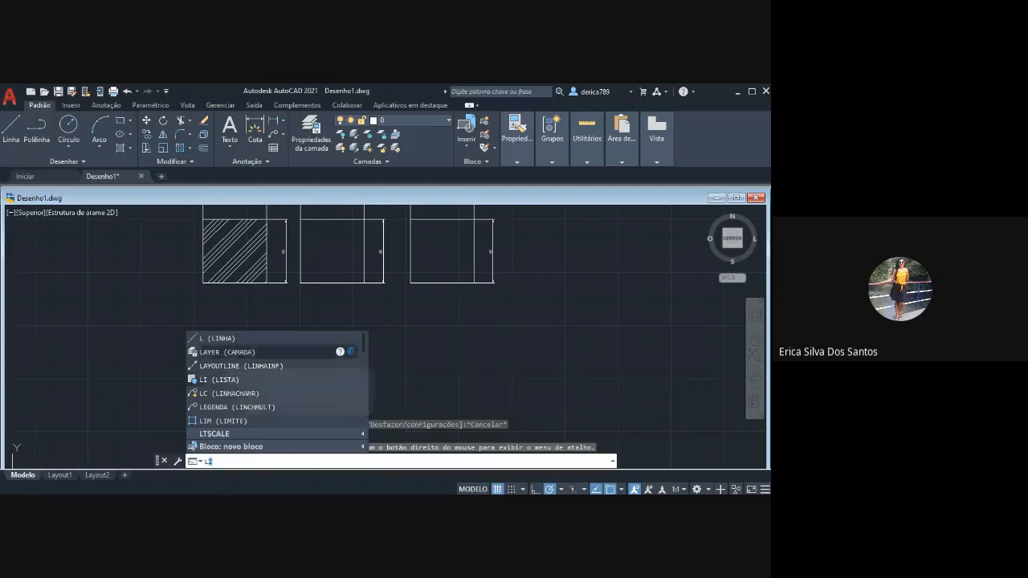
pyautogui.press('Down')
pyautogui.press('Down')
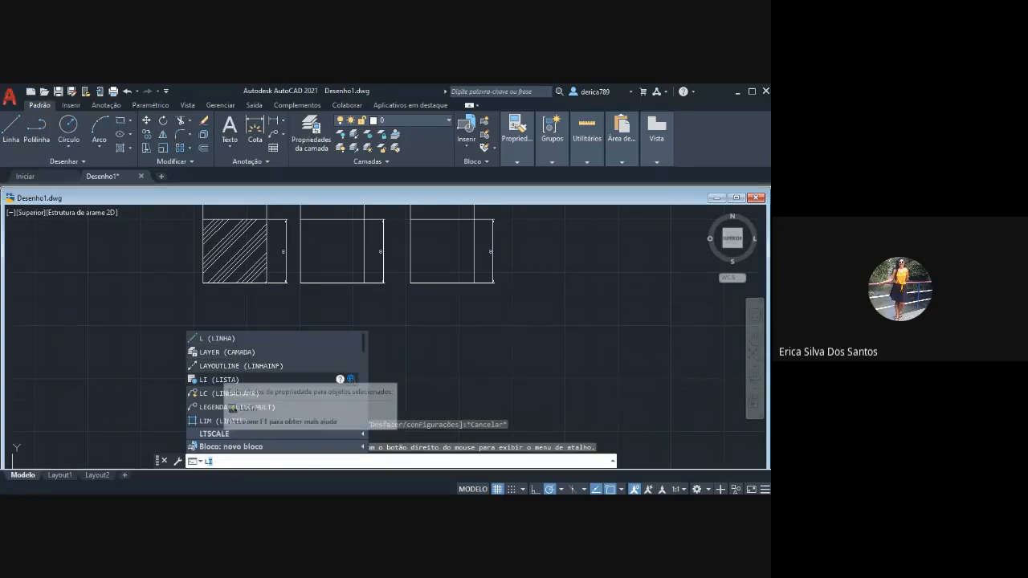
pyautogui.press('Down')
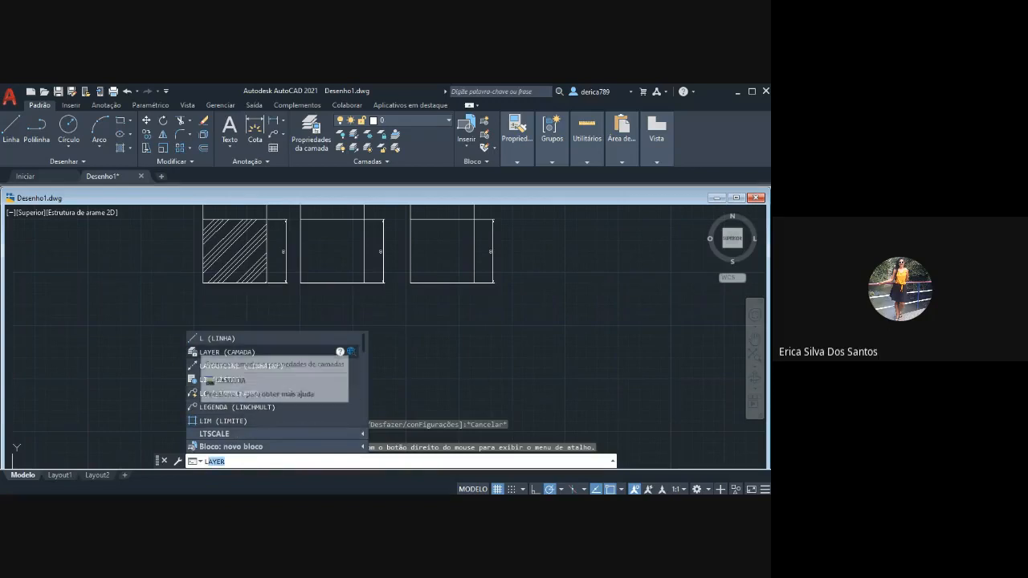
pyautogui.click(217, 339)
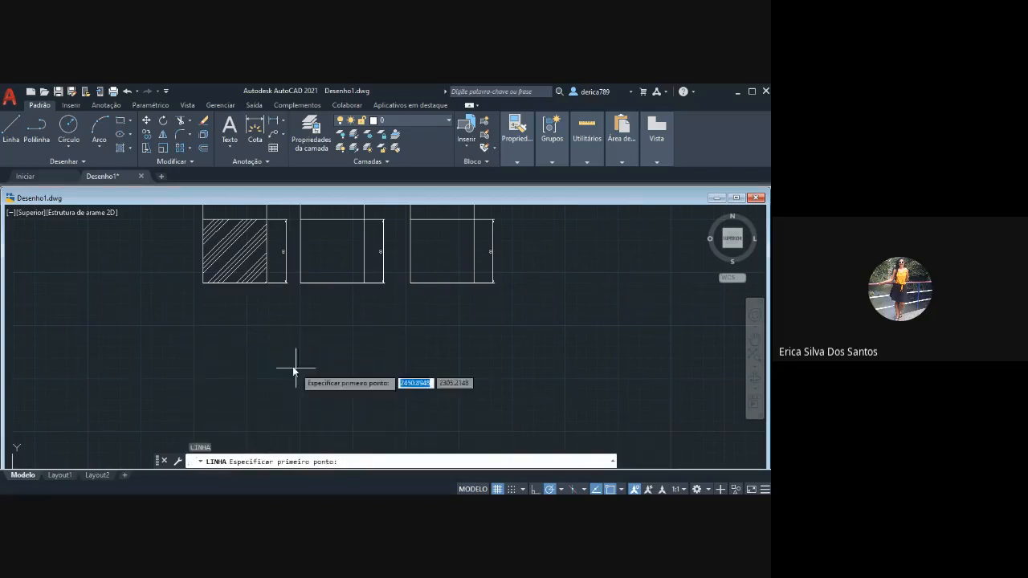
pyautogui.click(247, 325)
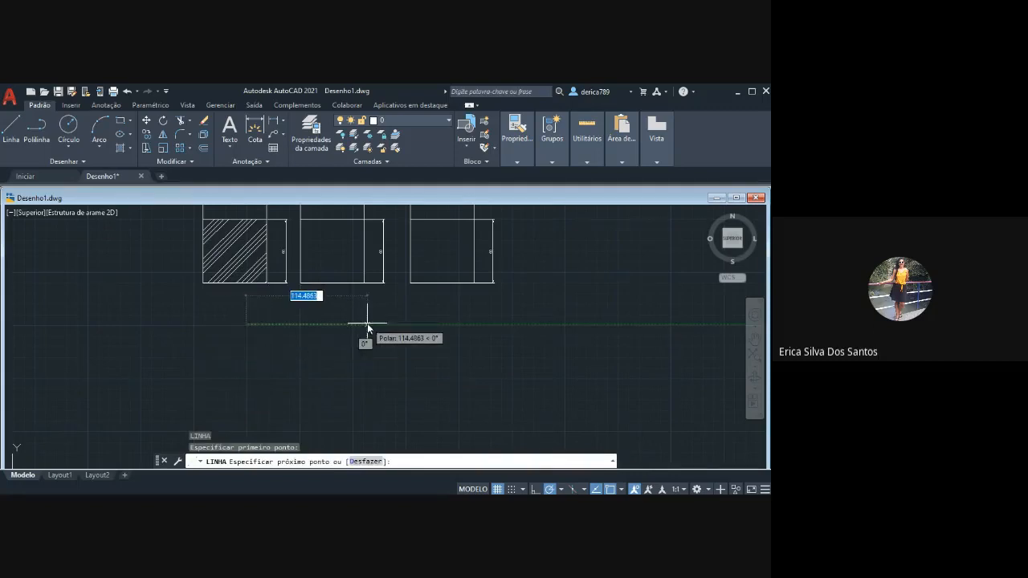
pyautogui.write('100')
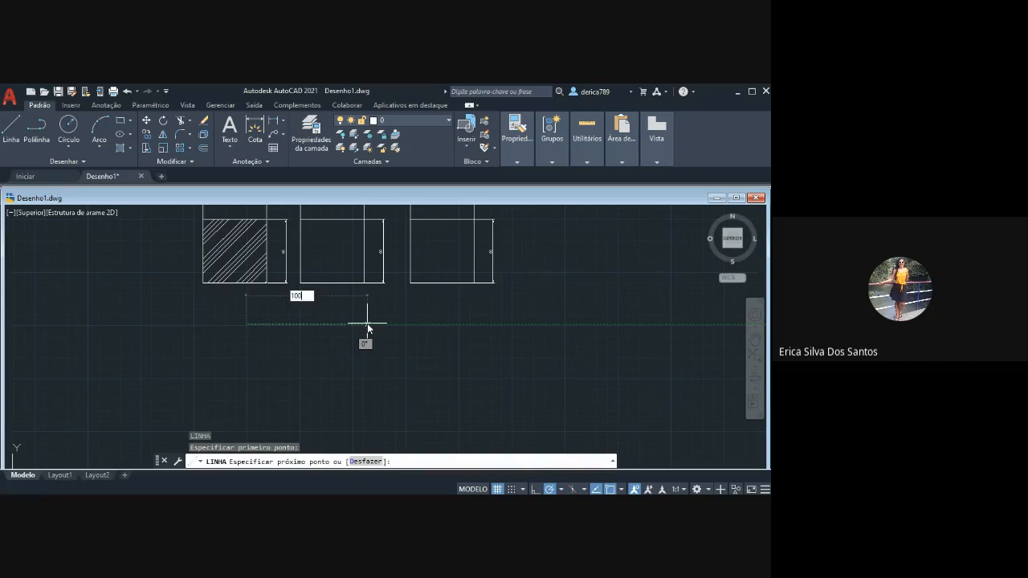
pyautogui.press('Return')
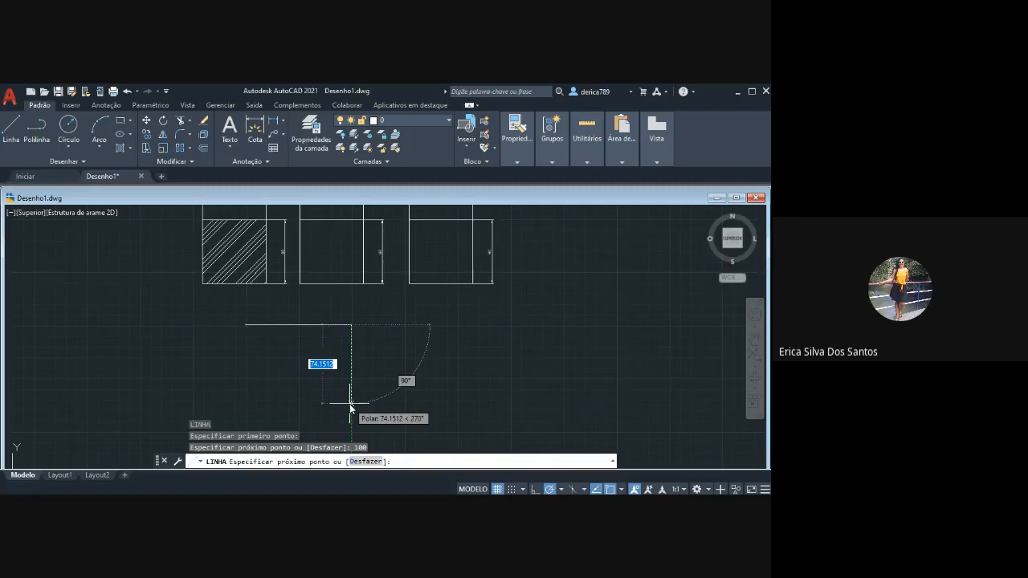
# Complete the 100 by 50 rectangle with a 50-unit side down, a 100-unit lower edge and a closing side to the start point.
pyautogui.write('50')
pyautogui.press('Return')
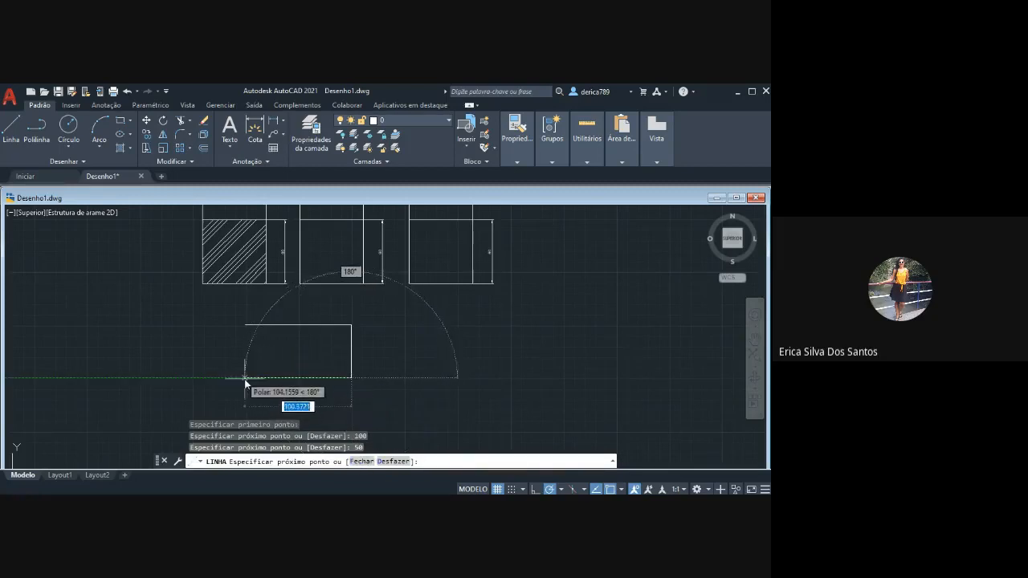
pyautogui.write('100')
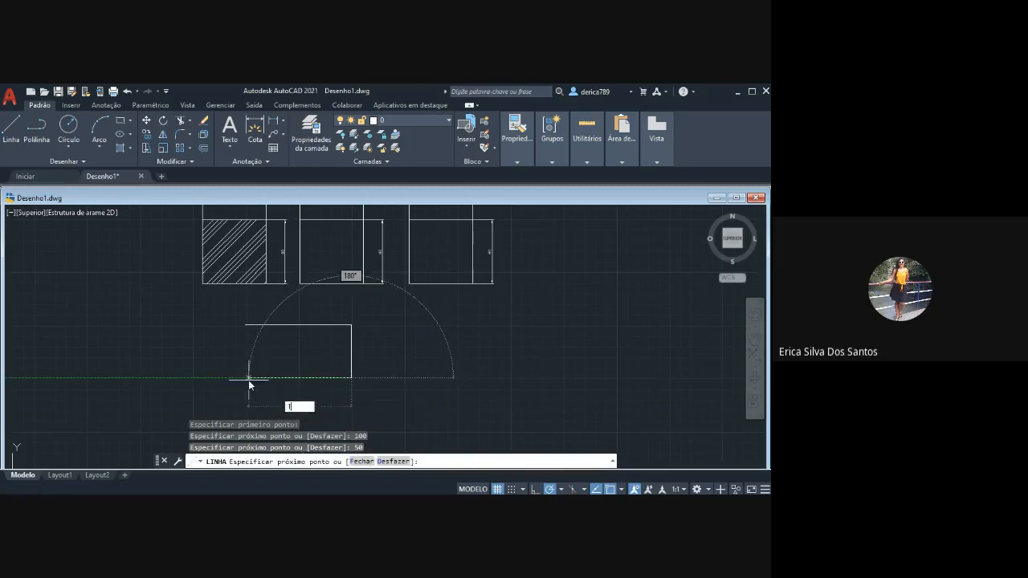
pyautogui.press('Return')
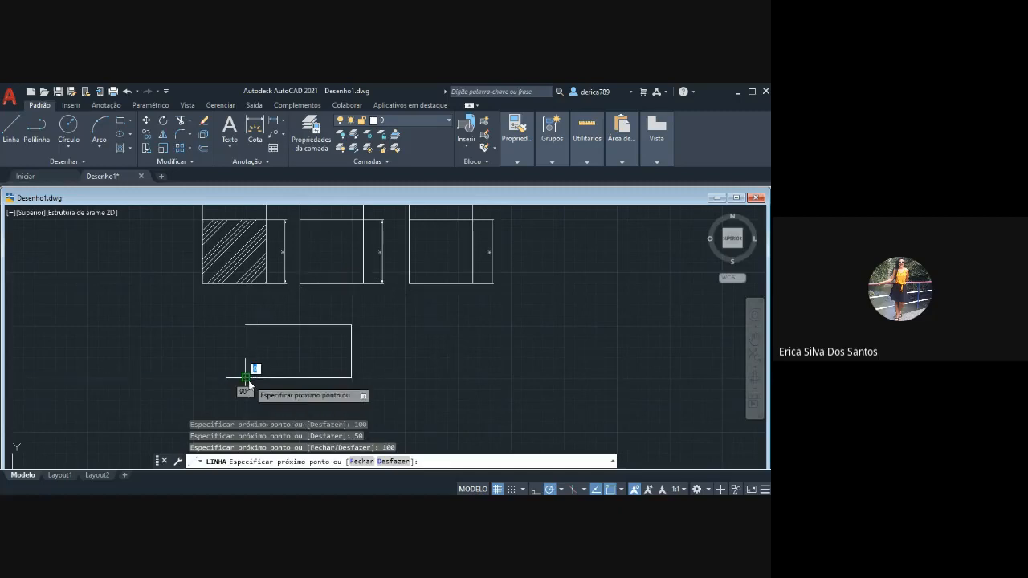
pyautogui.click(247, 327)
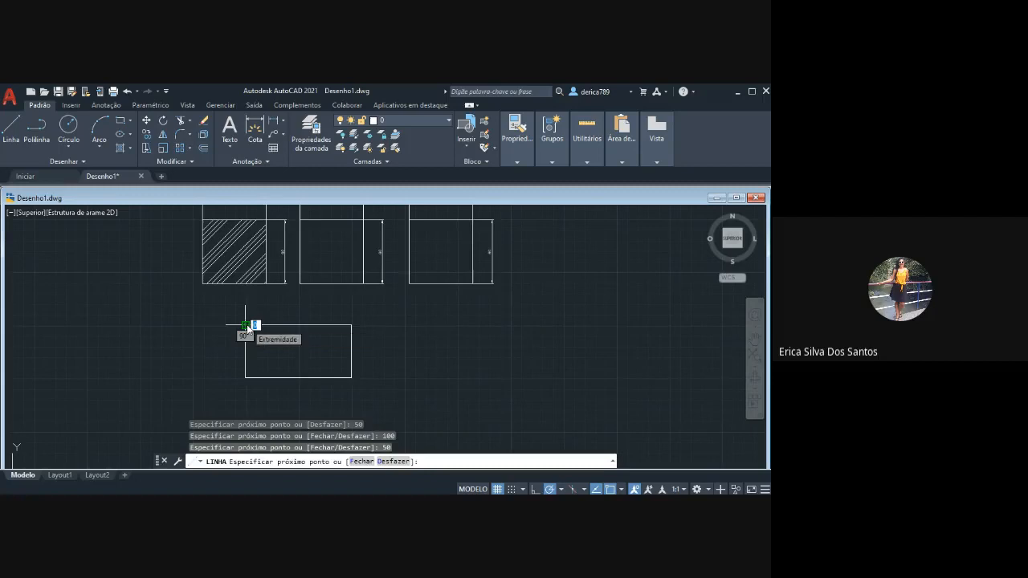
pyautogui.press('Escape')
pyautogui.click(318, 326)
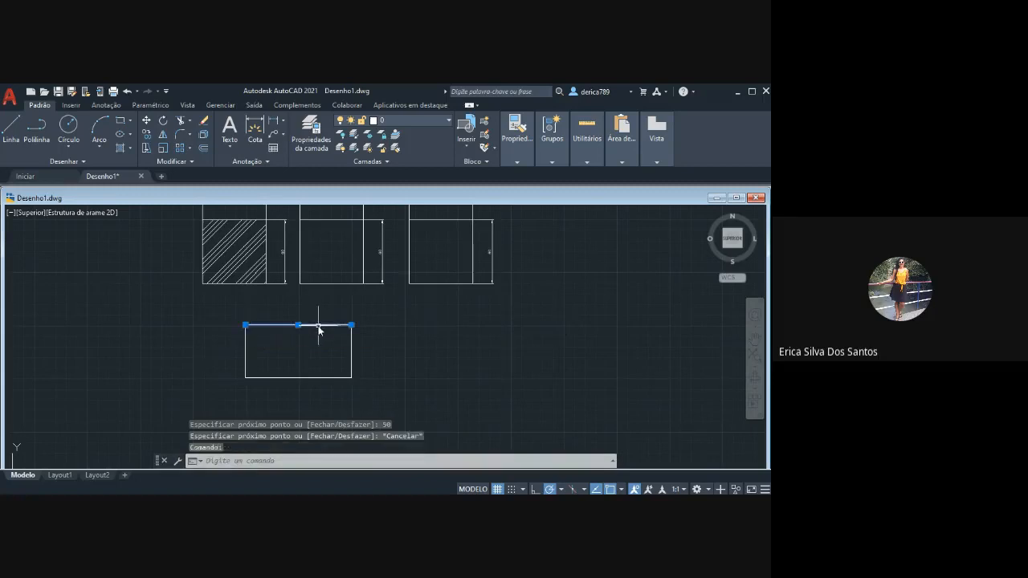
pyautogui.click(350, 338)
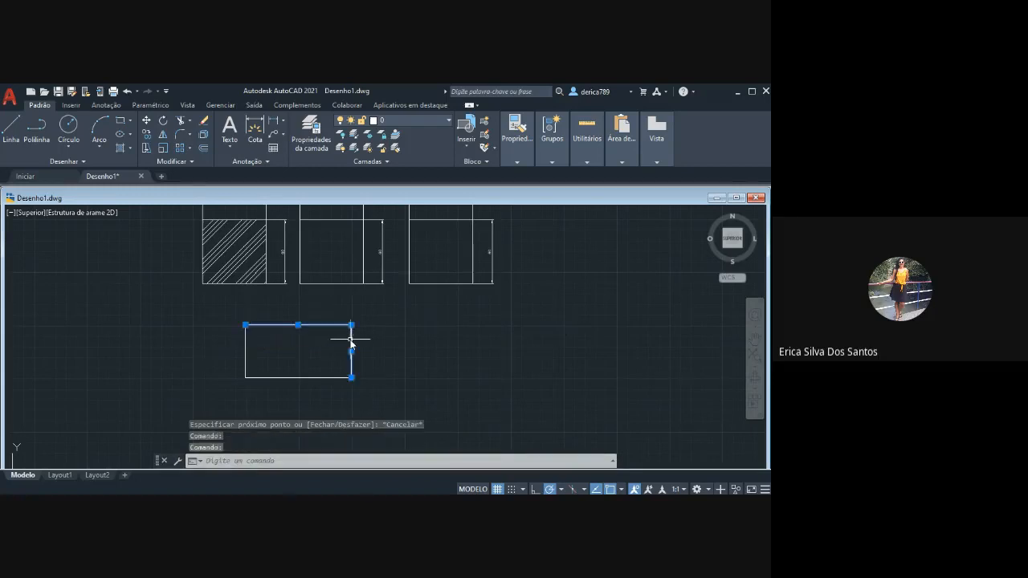
pyautogui.click(338, 377)
pyautogui.click(246, 357)
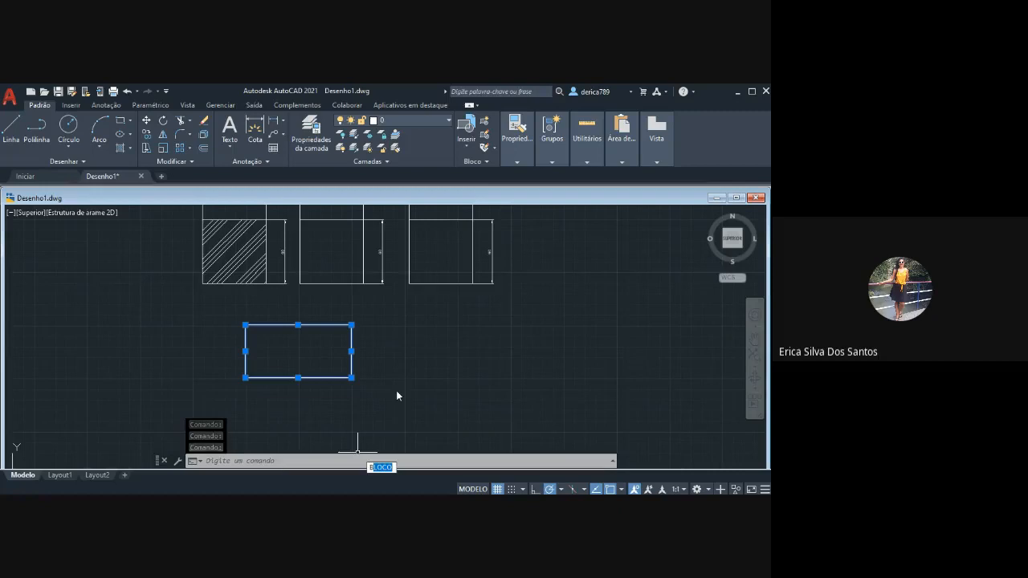
pyautogui.press('Return')
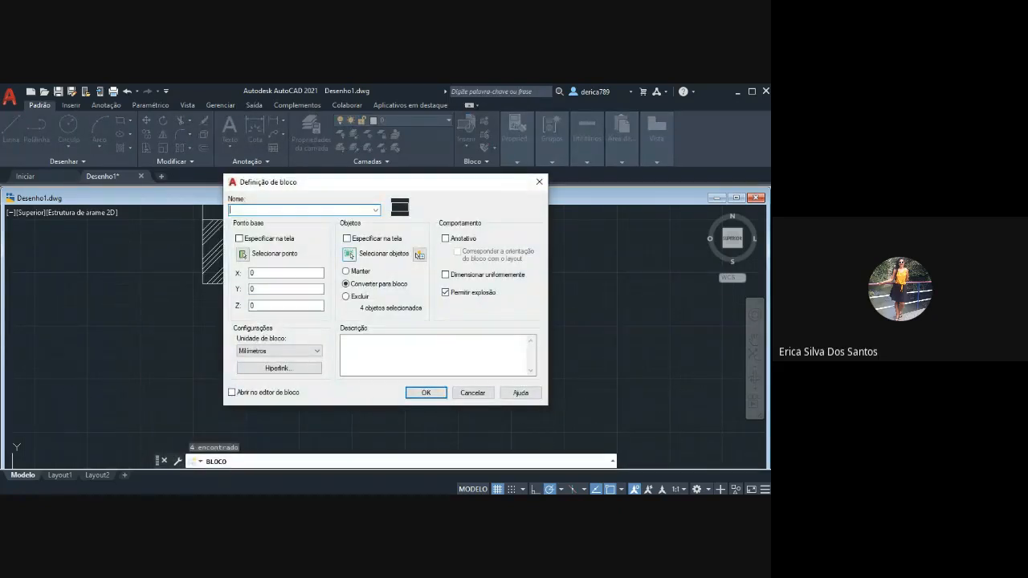
pyautogui.click(349, 254)
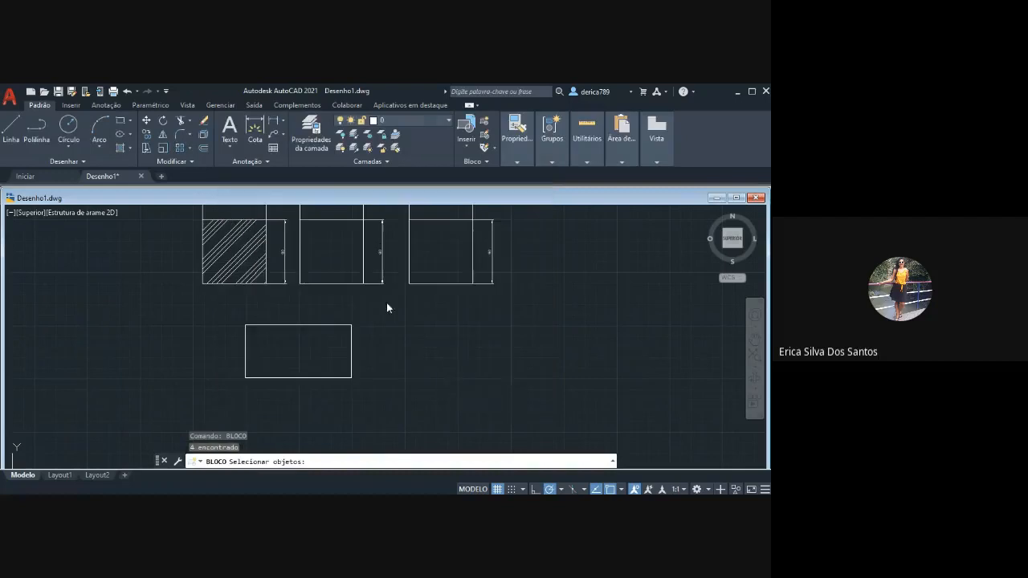
pyautogui.click(325, 325)
pyautogui.click(351, 344)
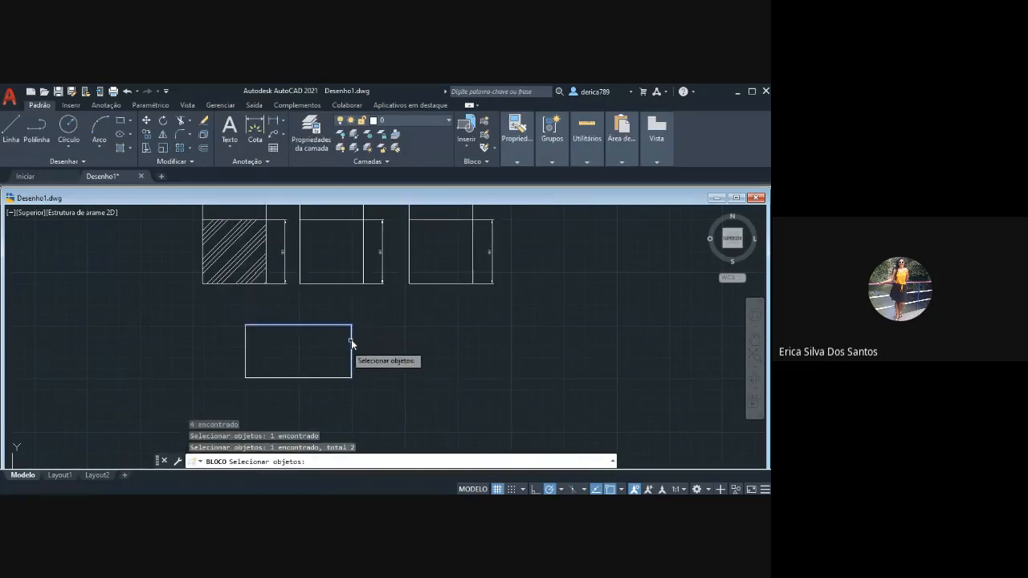
pyautogui.click(322, 378)
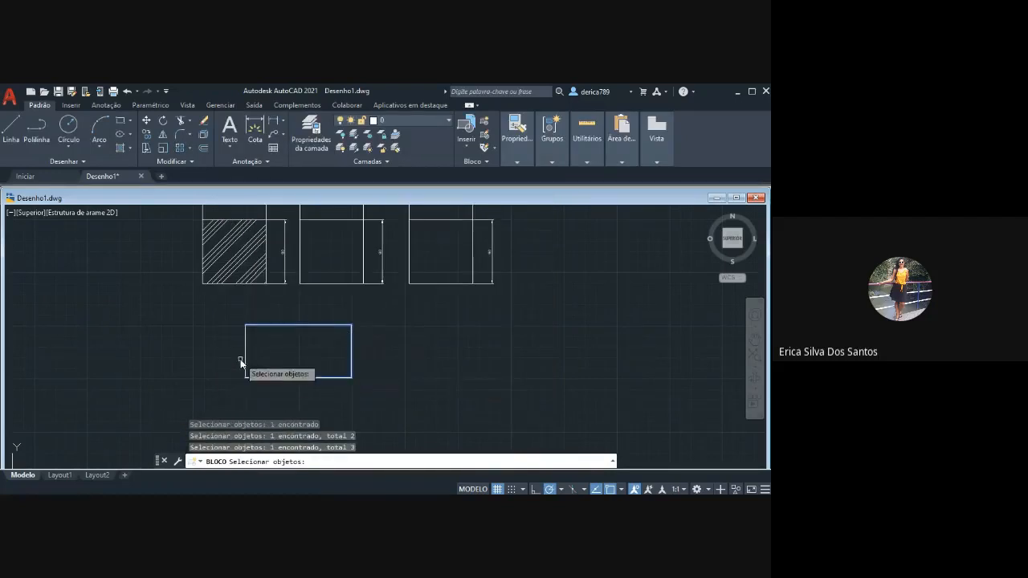
pyautogui.click(241, 361)
pyautogui.click(388, 372)
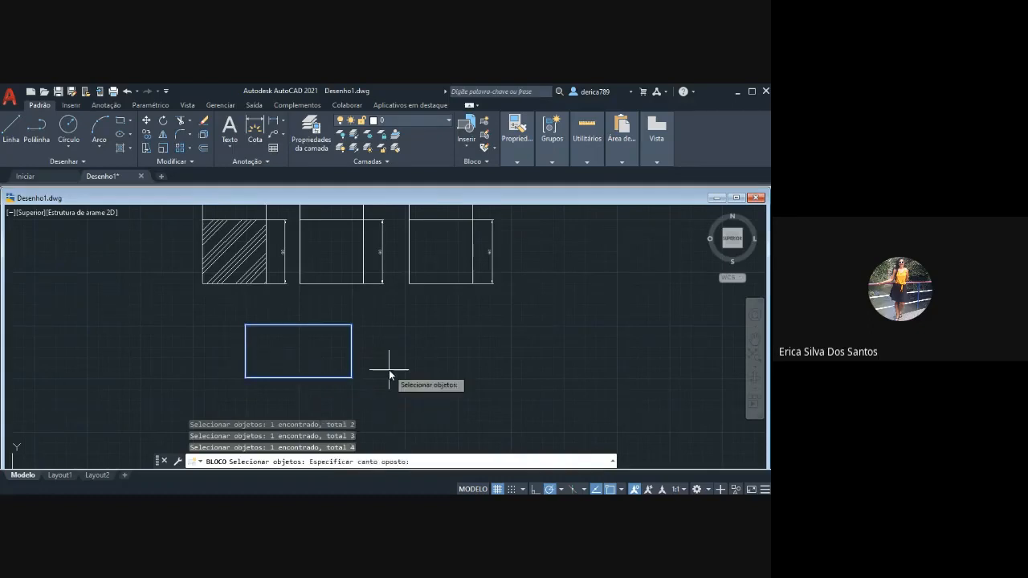
pyautogui.press('Escape')
pyautogui.press('Escape')
pyautogui.press('Escape')
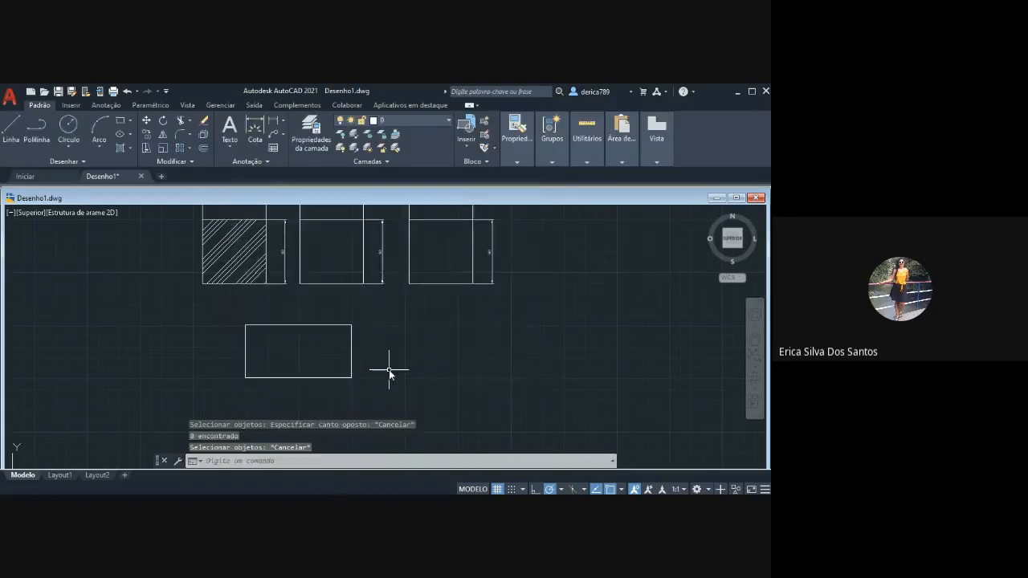
# Add single-line text reading "teste" near the upper edge of the middle square, accepting the default height and a rotation of 0.
pyautogui.click(395, 323)
pyautogui.scroll(4, 541, 341)
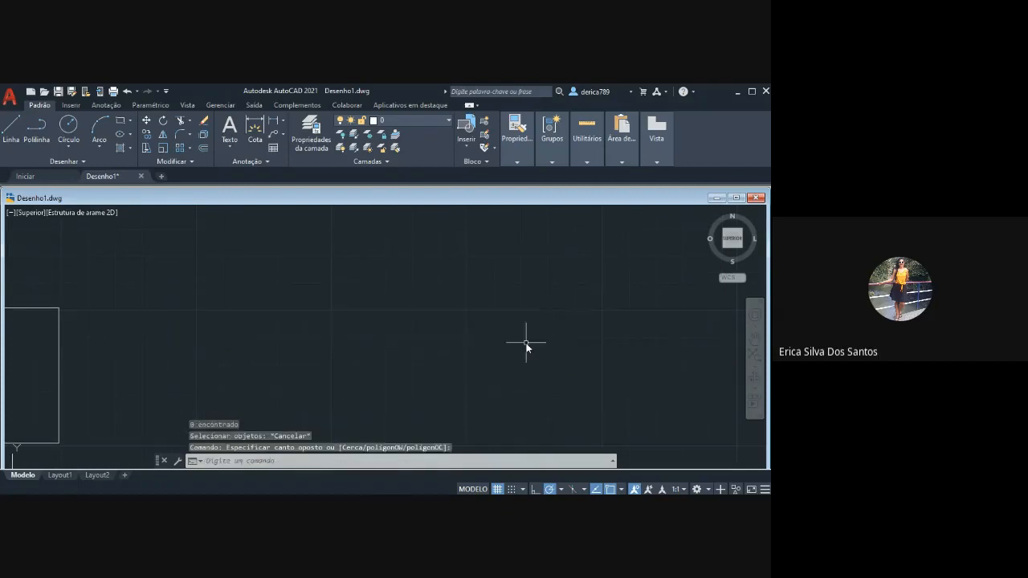
pyautogui.click(755, 336)
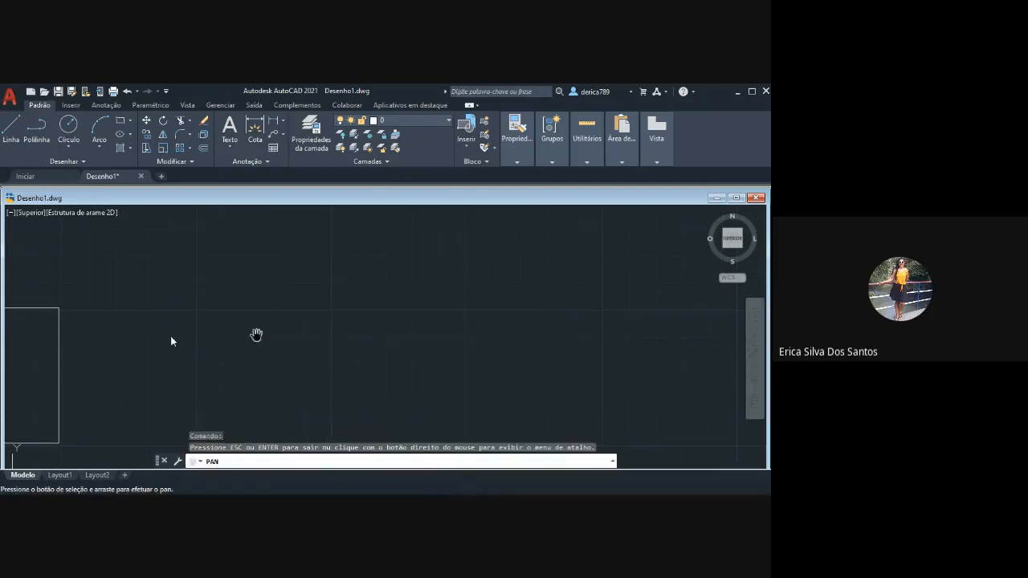
pyautogui.moveTo(181, 333); pyautogui.dragTo(573, 330)
pyautogui.moveTo(395, 291)
pyautogui.mouseDown()
pyautogui.moveTo(347, 410)
pyautogui.moveTo(372, 344)
pyautogui.moveTo(329, 334)
pyautogui.moveTo(388, 296)
pyautogui.mouseUp()
pyautogui.scroll(-5, 370, 342)
pyautogui.scroll(6, 310, 317)
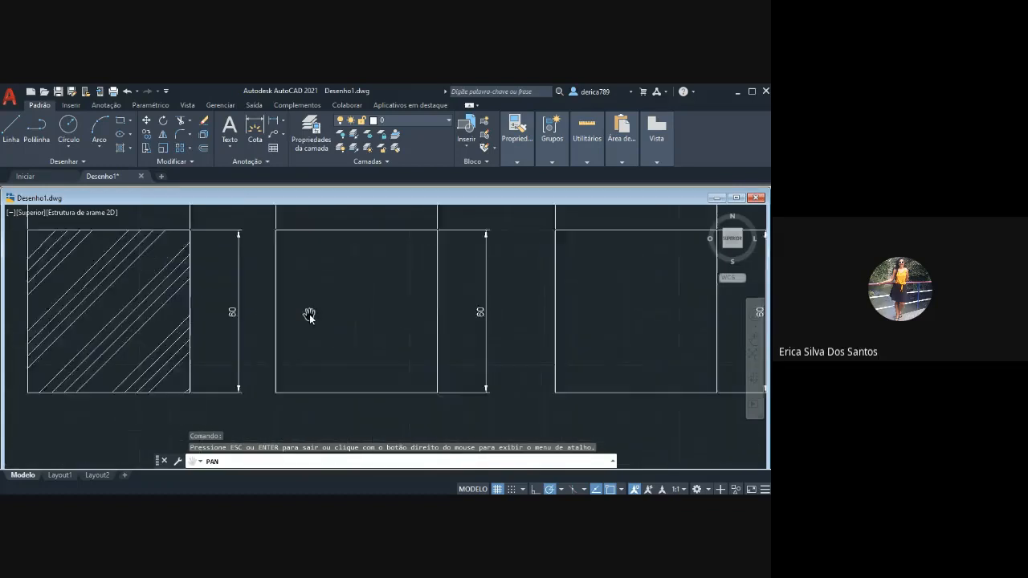
pyautogui.scroll(-4, 305, 306)
pyautogui.moveTo(303, 291); pyautogui.dragTo(276, 344)
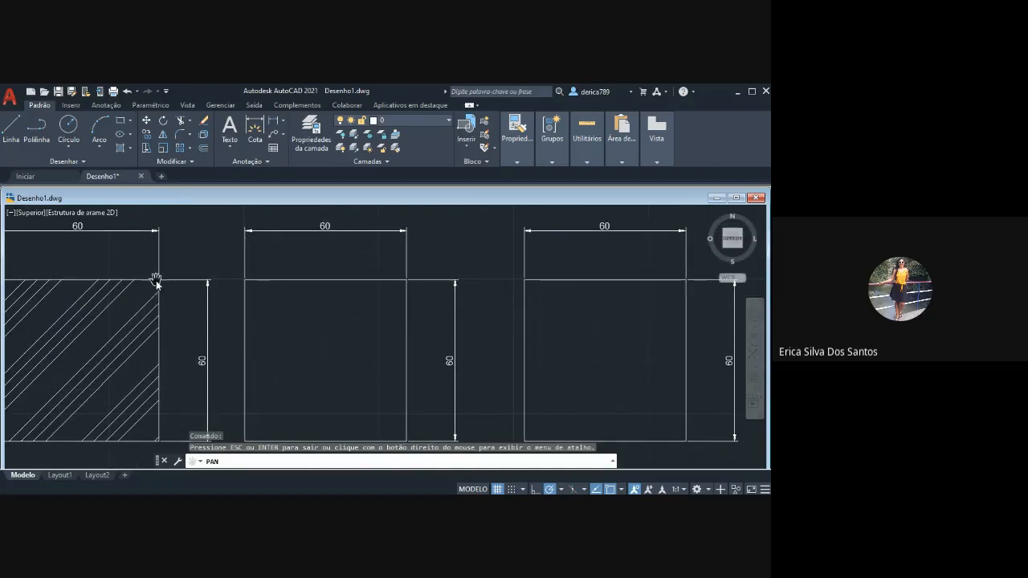
pyautogui.moveTo(341, 314); pyautogui.dragTo(330, 292)
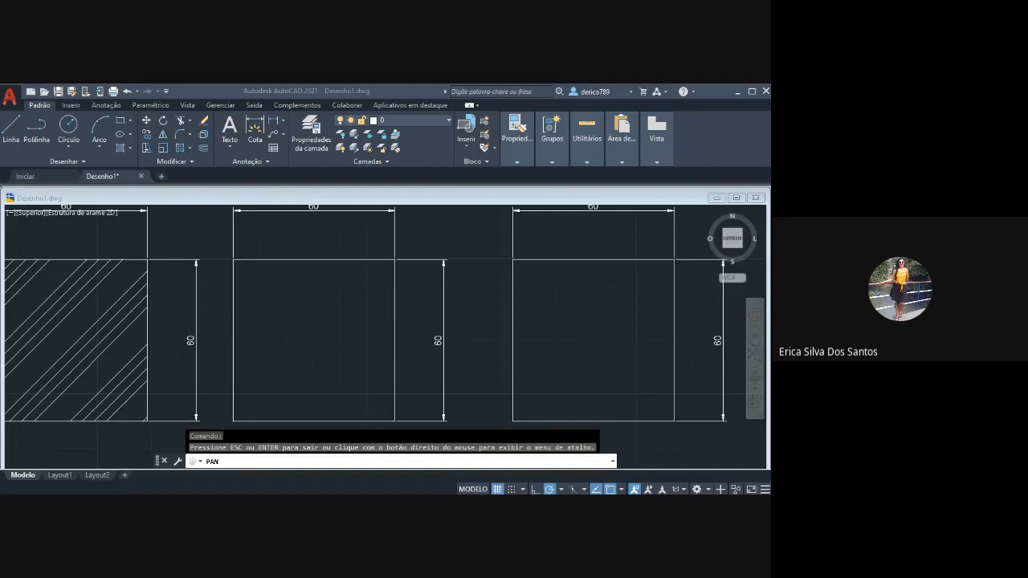
pyautogui.click(432, 329)
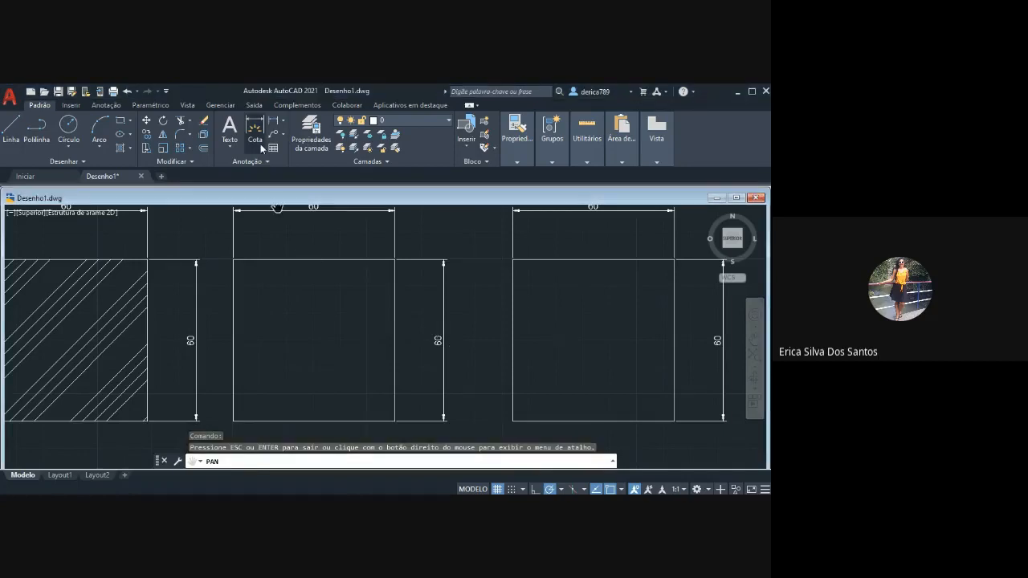
pyautogui.click(233, 148)
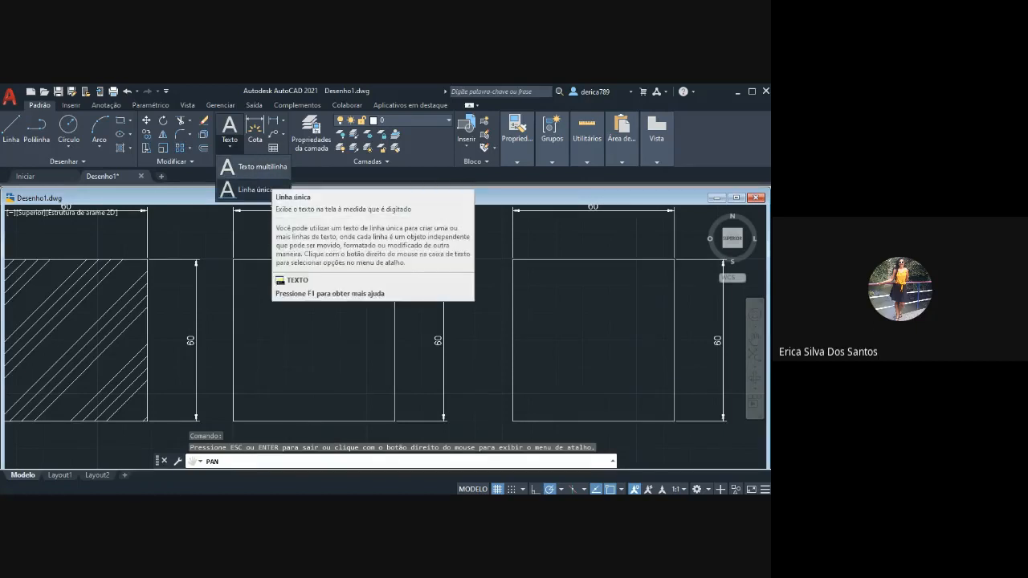
pyautogui.click(253, 189)
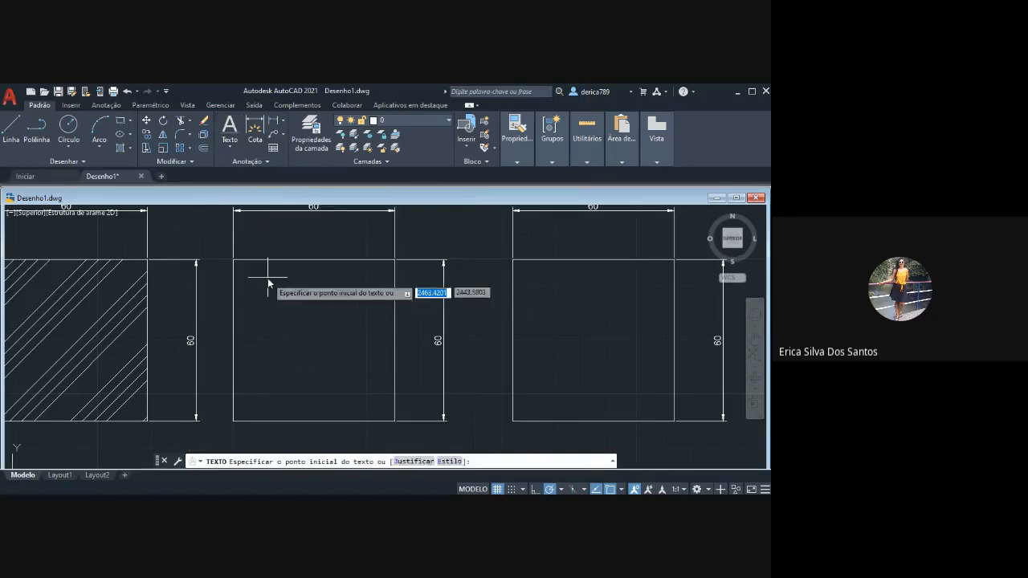
pyautogui.click(266, 283)
pyautogui.press('Return')
pyautogui.press('Return')
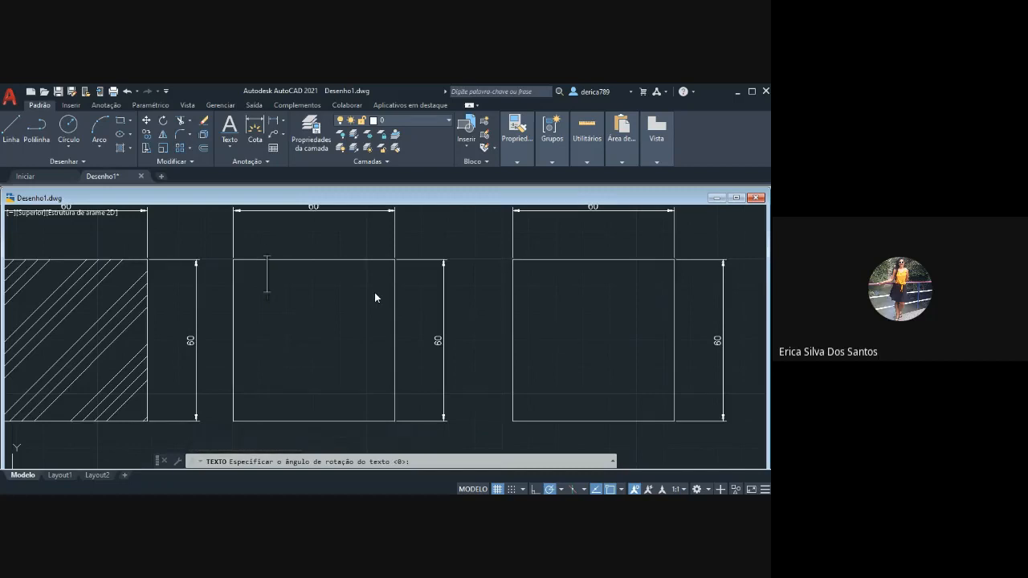
pyautogui.write('teste')
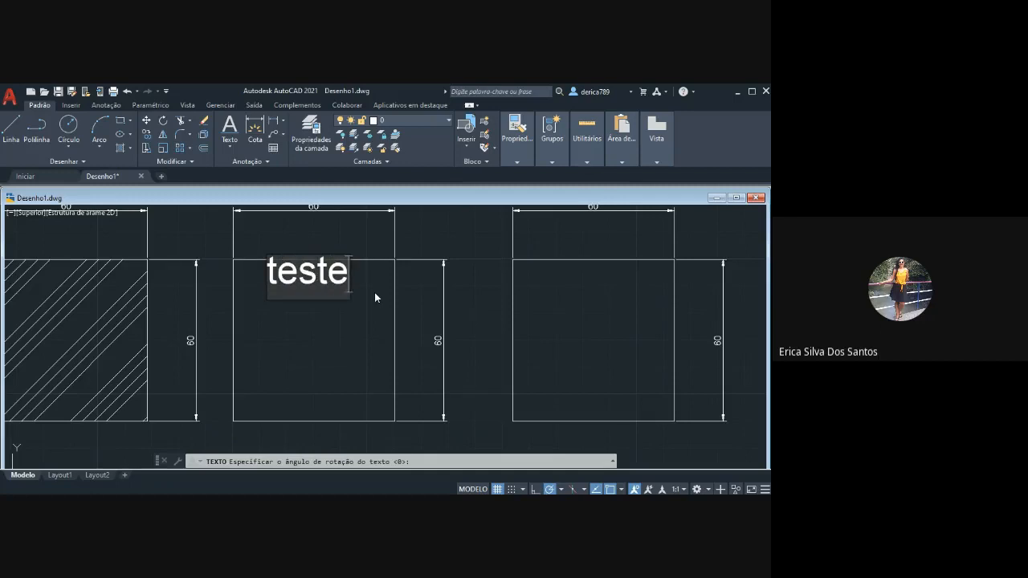
# Capitalize the first letter so the text reads "Teste" on one line, and finish the text command.
pyautogui.press('Home')
pyautogui.press('Delete')
pyautogui.write('T')
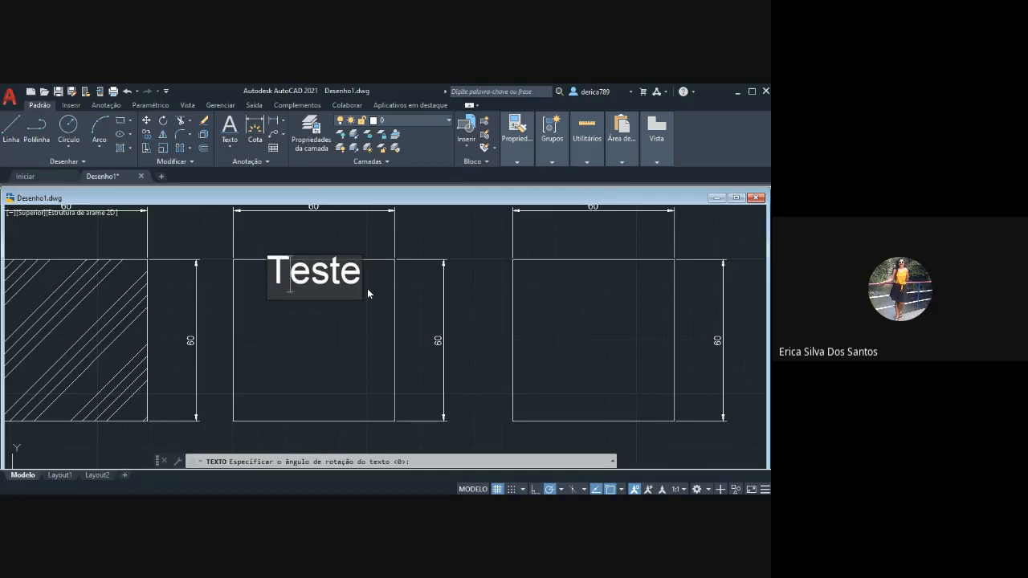
pyautogui.press('Return')
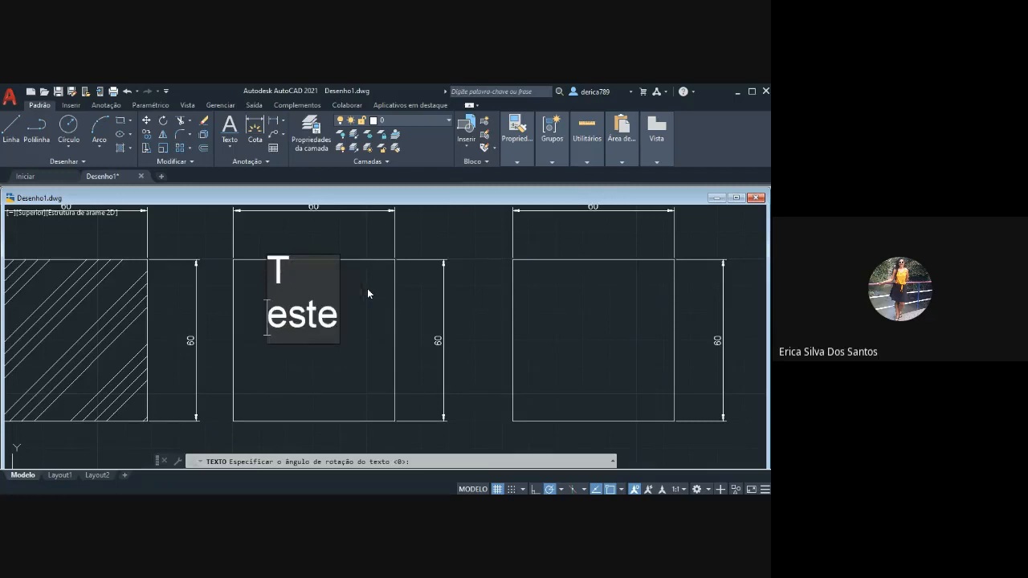
pyautogui.press('BackSpace')
pyautogui.click(369, 292)
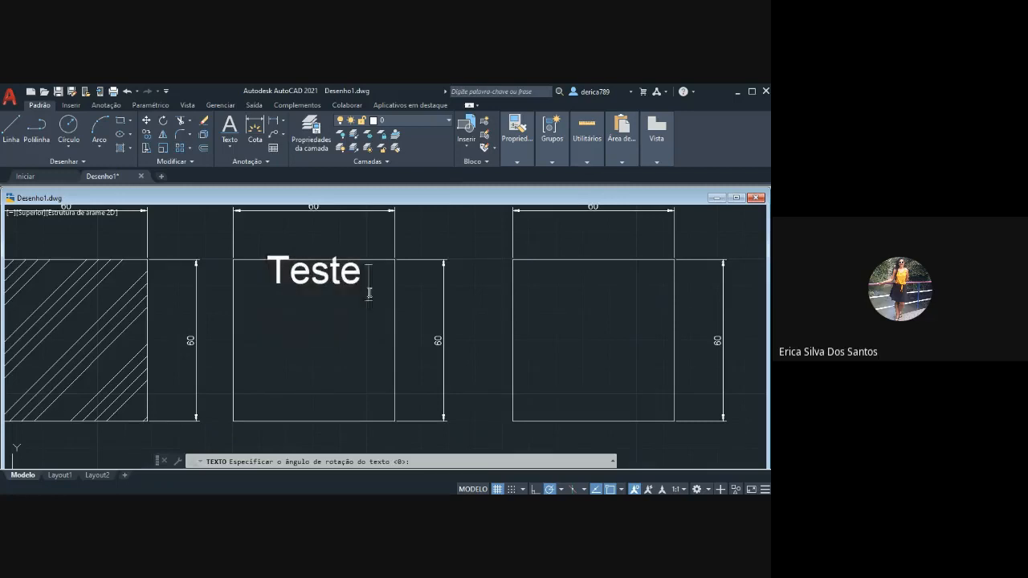
pyautogui.click(297, 359)
pyautogui.click(454, 254)
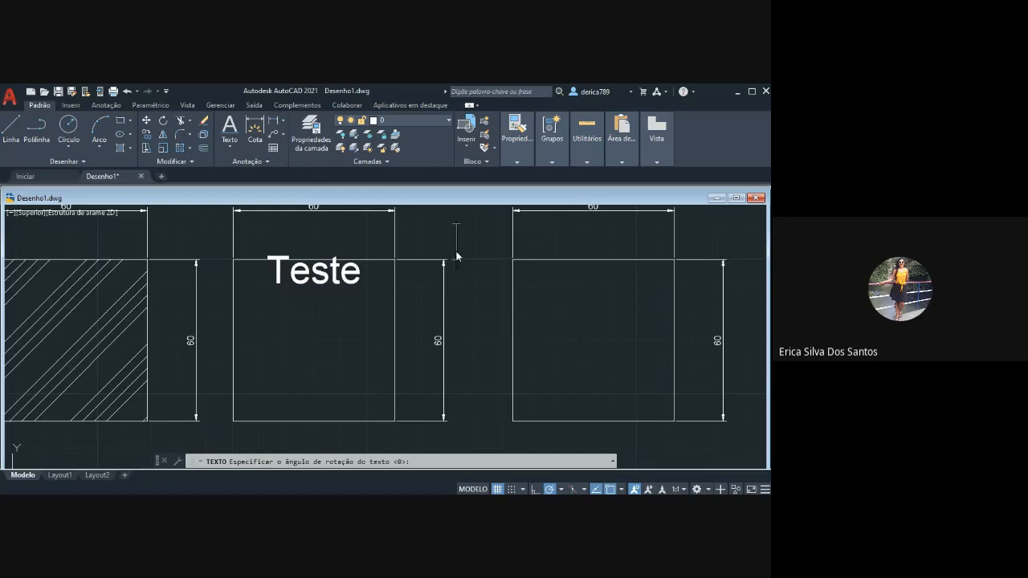
pyautogui.click(333, 292)
pyautogui.click(349, 356)
pyautogui.press('Return')
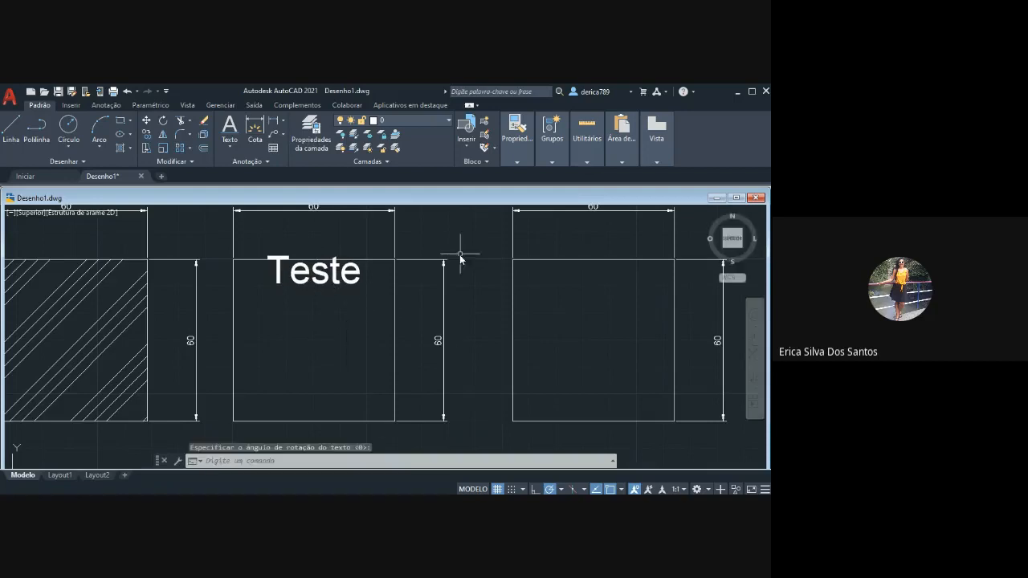
# Move the "Teste" text together with the middle square's vertical dimension a short distance to the left with the MOVER command.
pyautogui.click(457, 258)
pyautogui.click(436, 341)
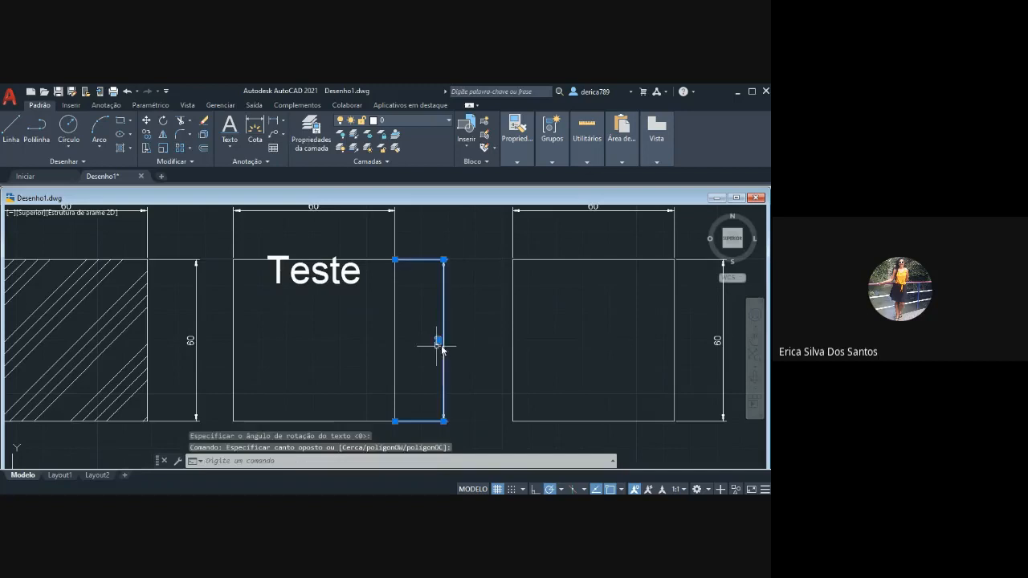
pyautogui.click(335, 270)
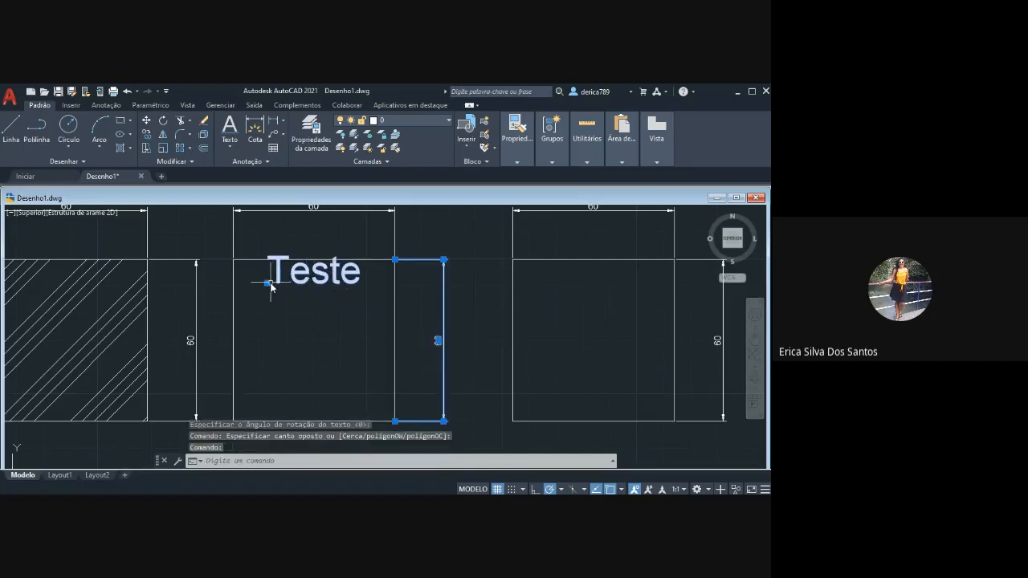
pyautogui.moveTo(270, 286)
pyautogui.mouseDown()
pyautogui.moveTo(267, 313)
pyautogui.moveTo(270, 301)
pyautogui.mouseUp()
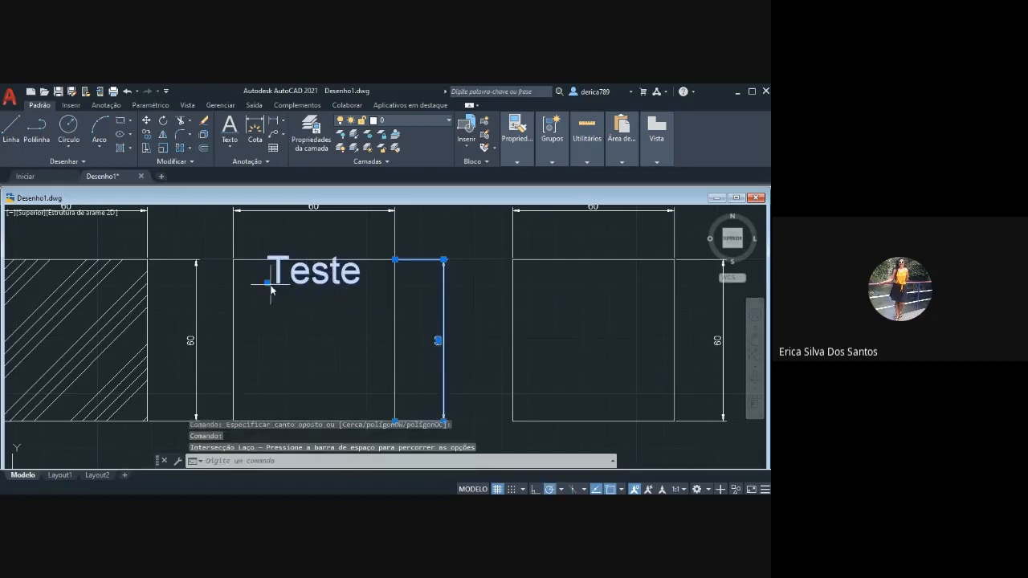
pyautogui.click(270, 285)
pyautogui.click(266, 286)
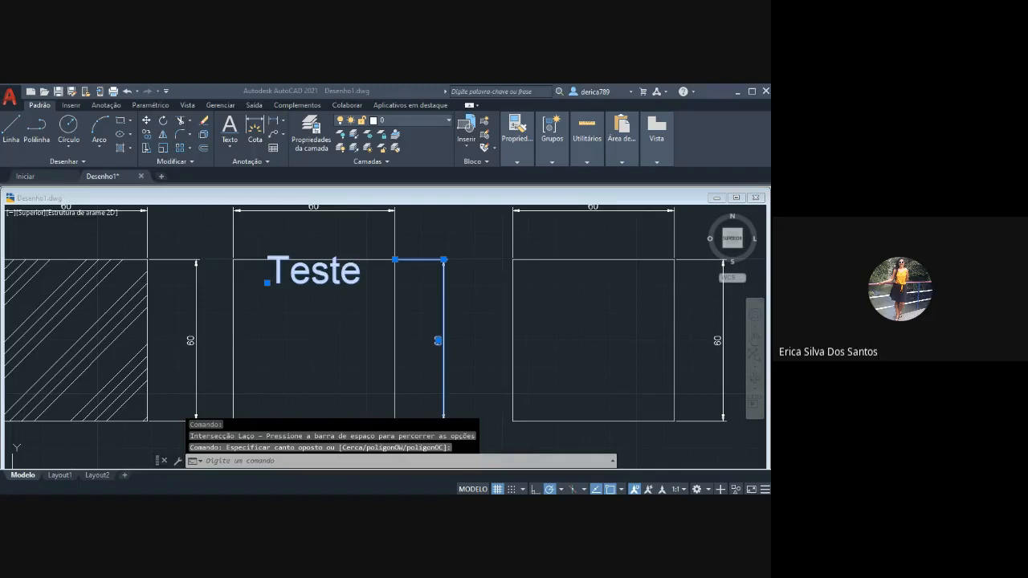
pyautogui.click(293, 463)
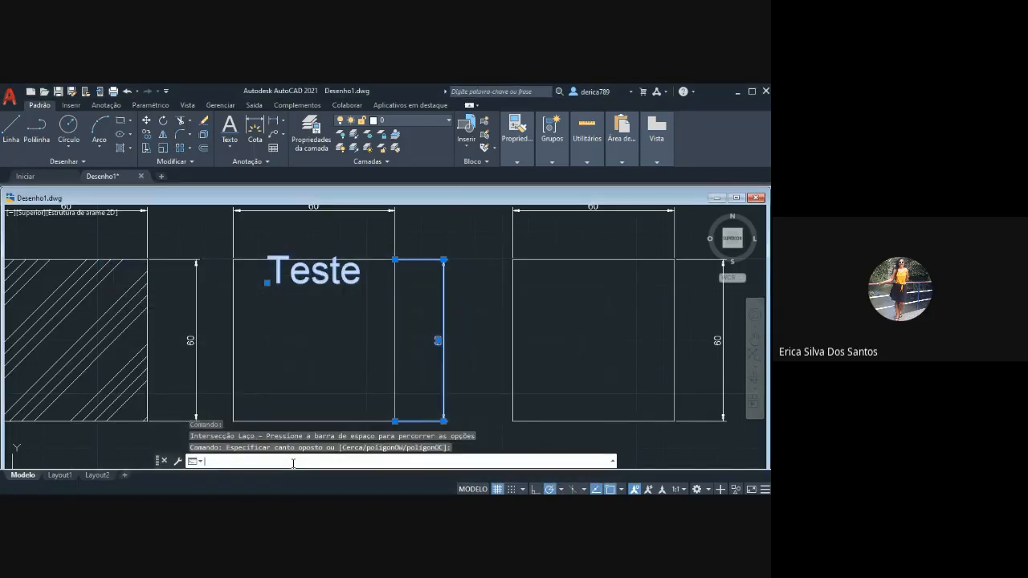
pyautogui.write('MOVER')
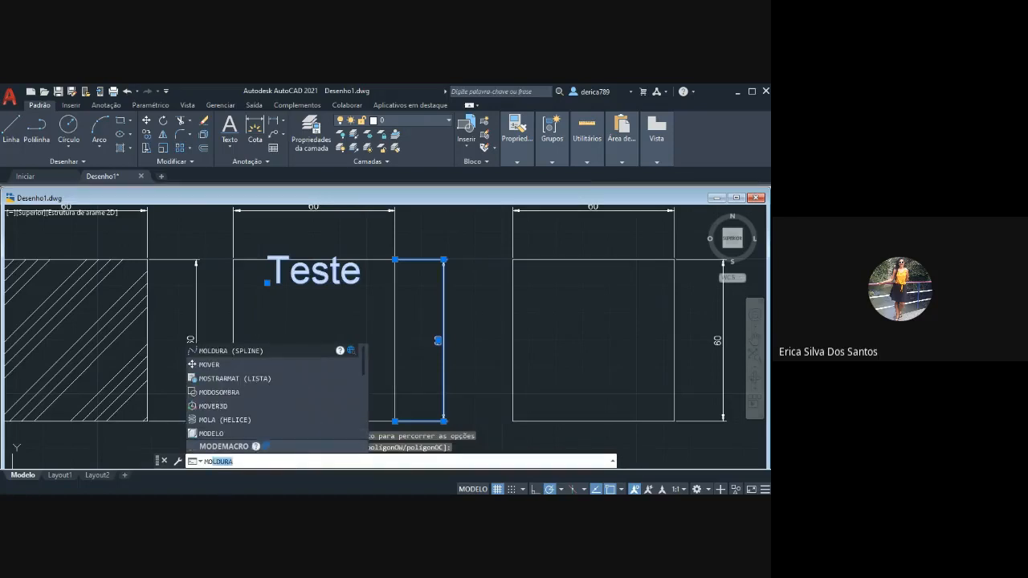
pyautogui.click(217, 367)
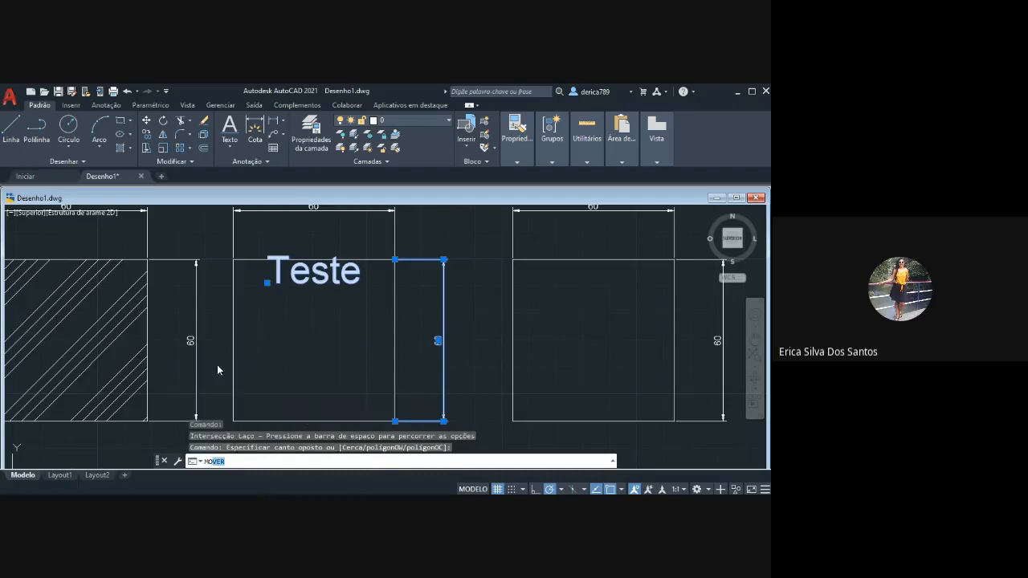
pyautogui.click(276, 276)
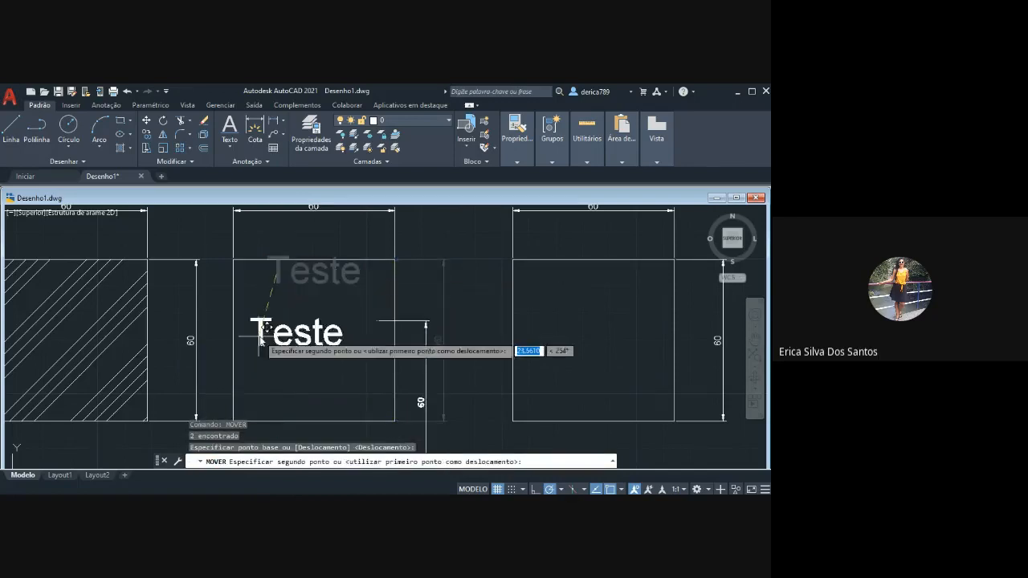
pyautogui.click(259, 279)
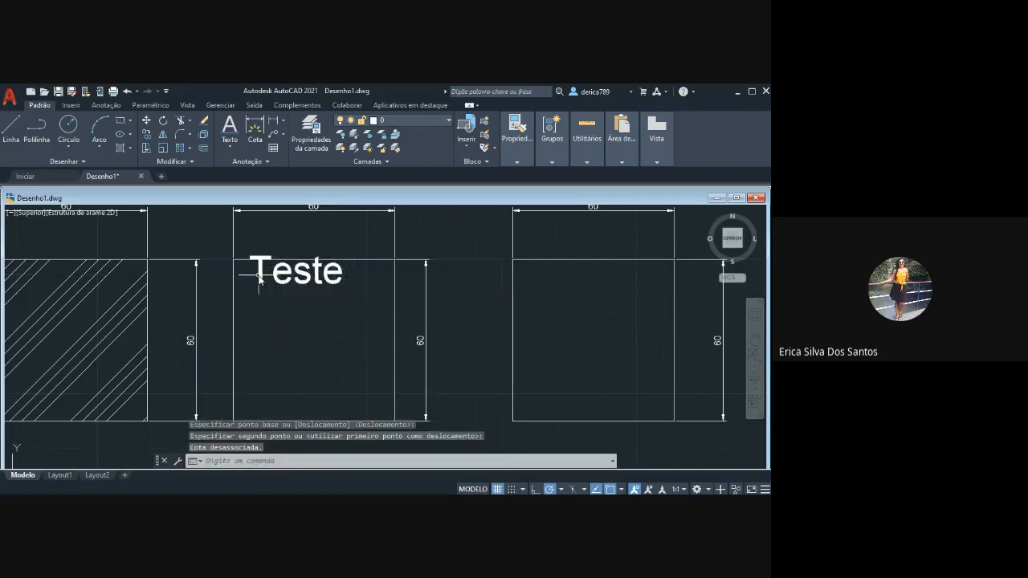
pyautogui.press('Escape')
pyautogui.press('Escape')
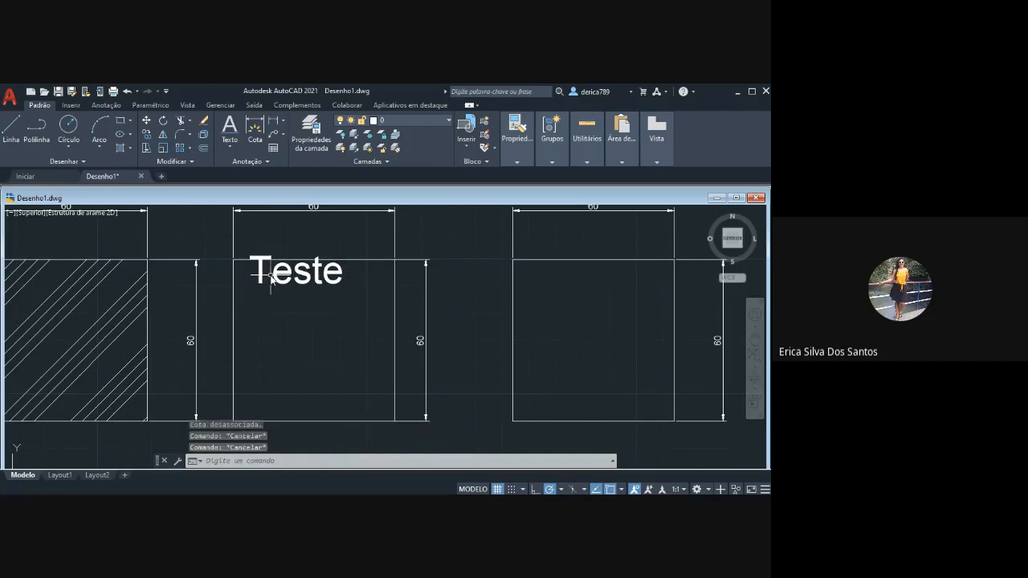
pyautogui.click(271, 278)
pyautogui.click(269, 291)
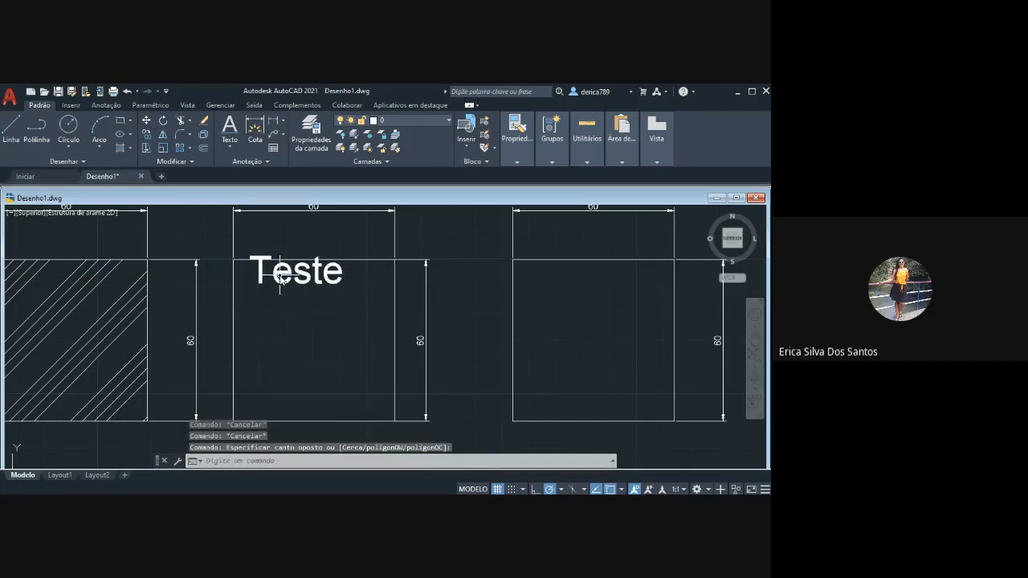
# Move the "Teste" text straight down to just above the middle square's lower edge.
pyautogui.click(249, 283)
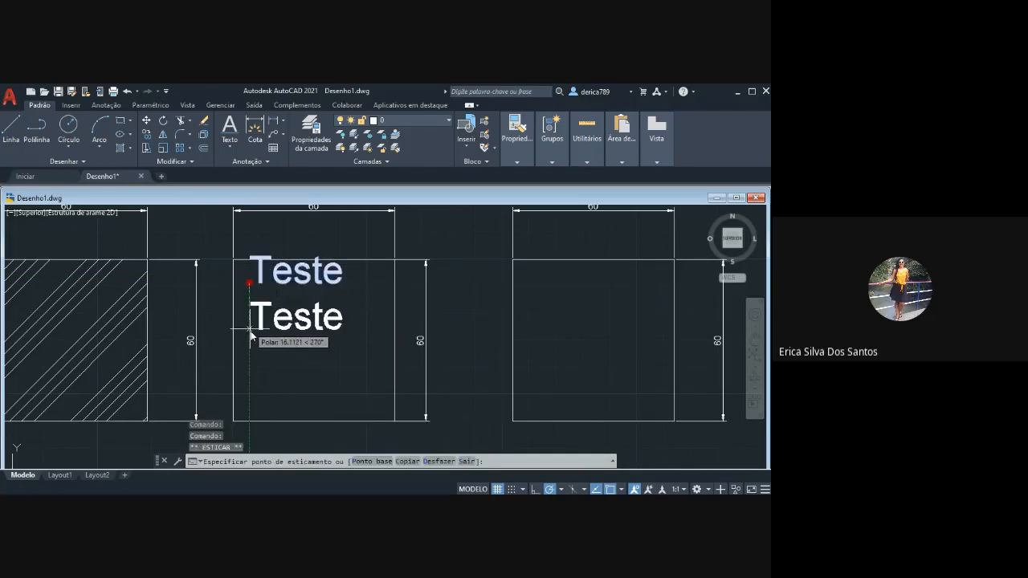
pyautogui.click(249, 409)
pyautogui.press('Escape')
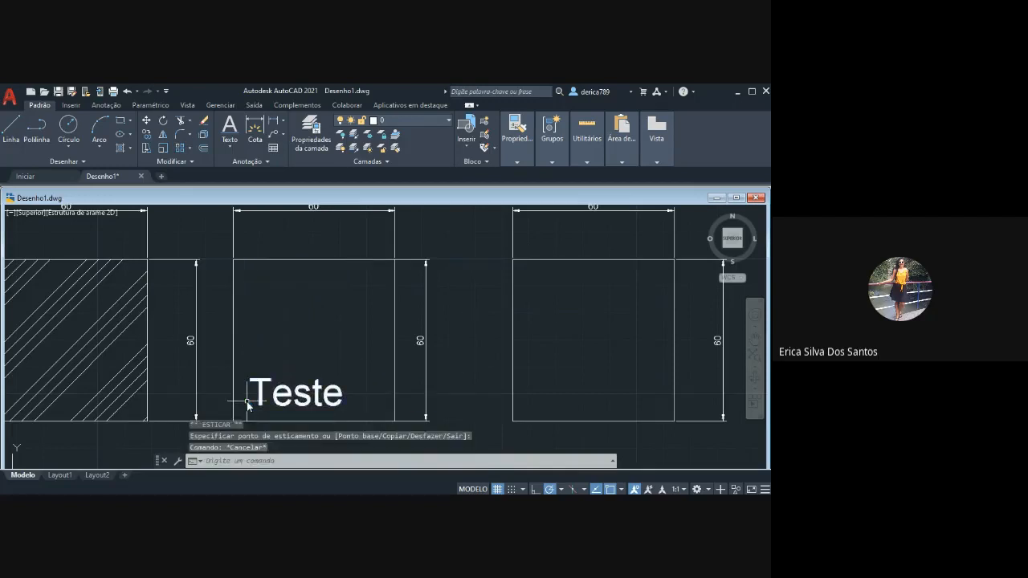
pyautogui.click(456, 273)
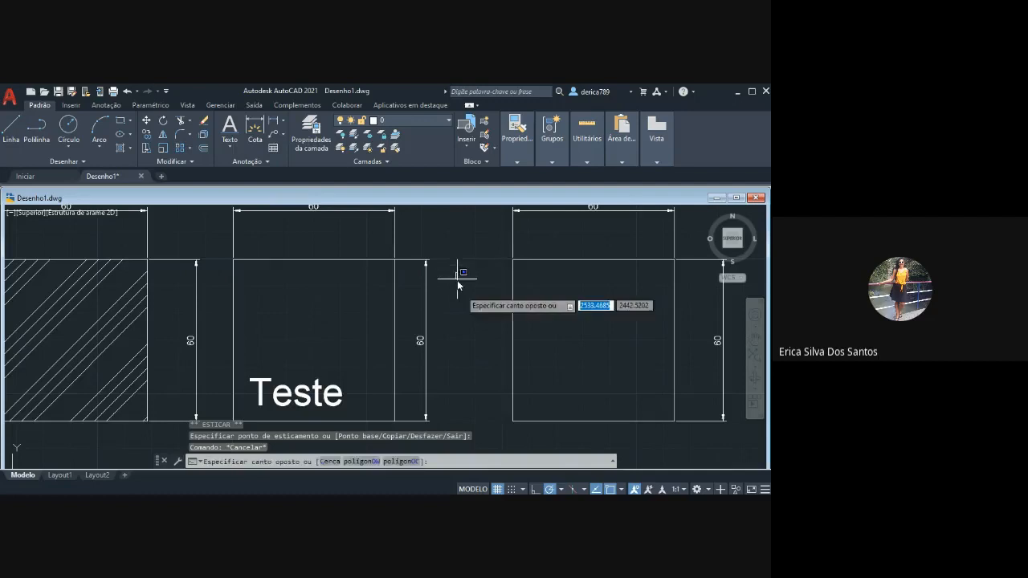
pyautogui.click(451, 412)
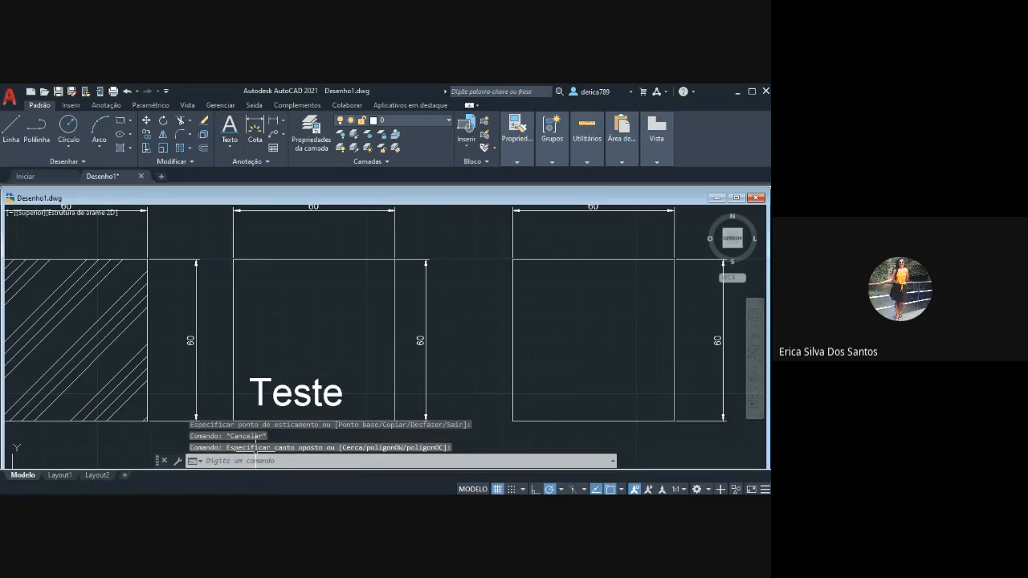
# Start single-line text with the TEXTO command in the upper part of the middle square, about 1.7 high and running vertically downward.
pyautogui.click(255, 442)
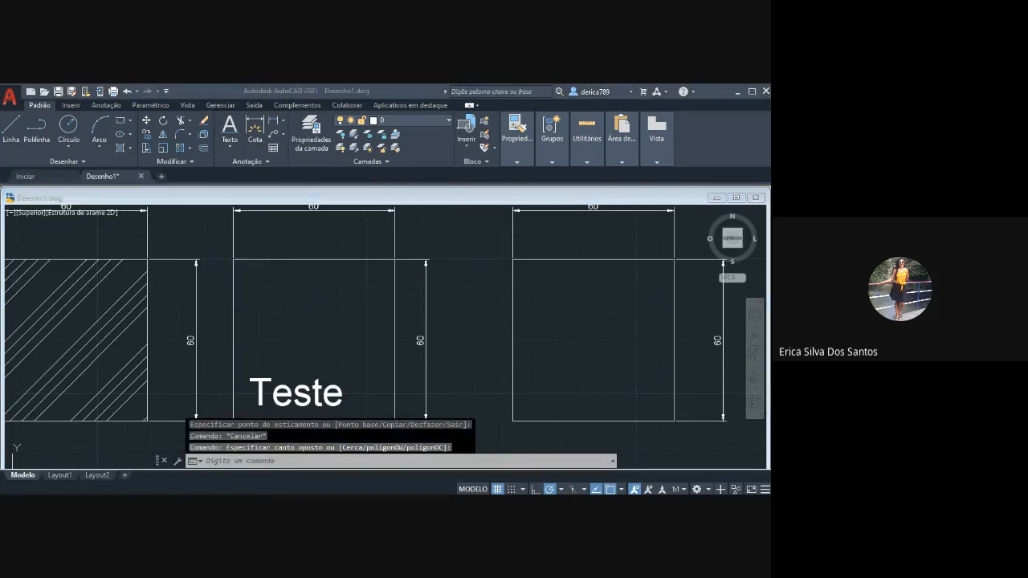
pyautogui.click(279, 461)
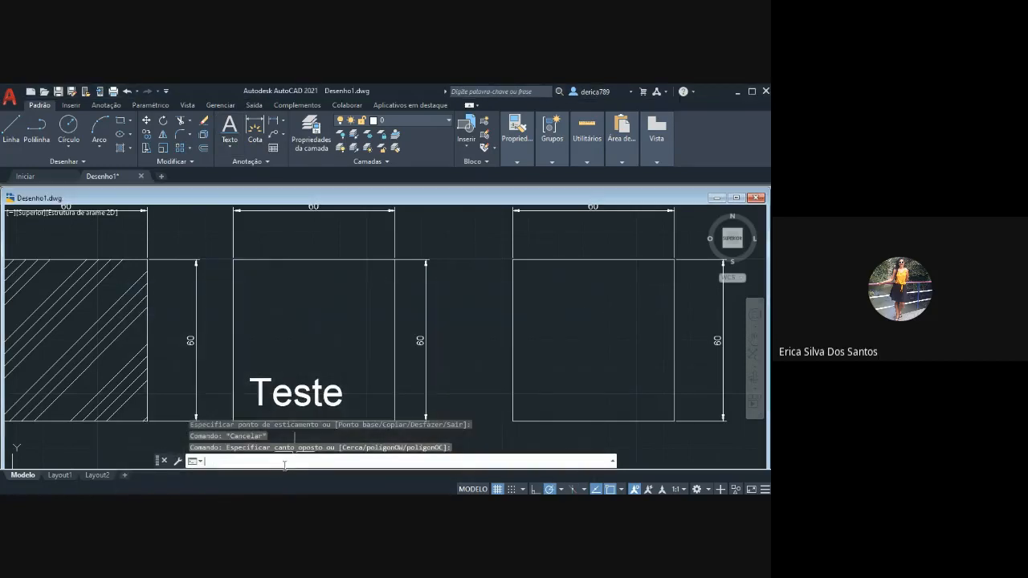
pyautogui.write('T')
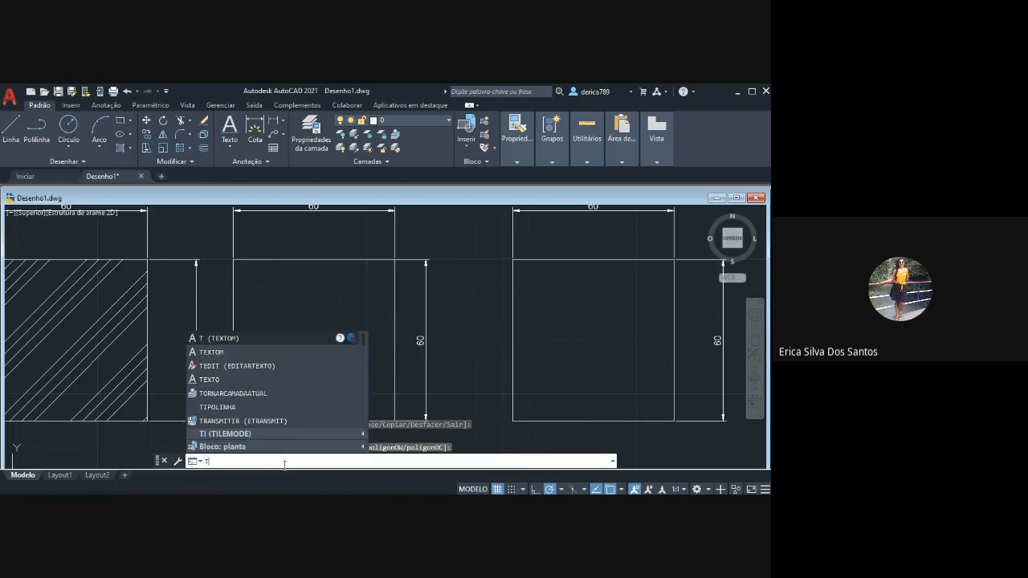
pyautogui.press('Down')
pyautogui.press('Down')
pyautogui.press('Down')
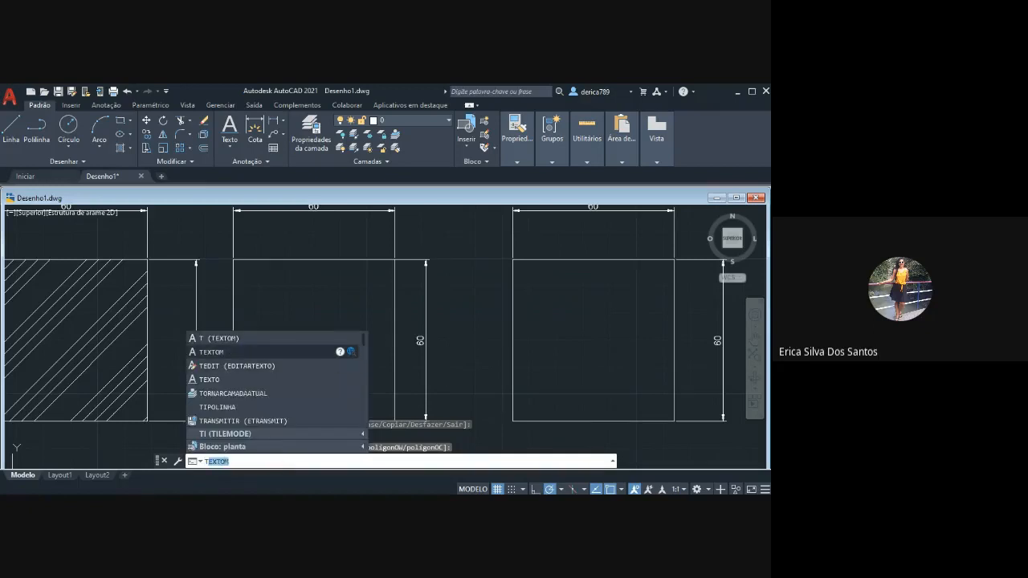
pyautogui.press('Return')
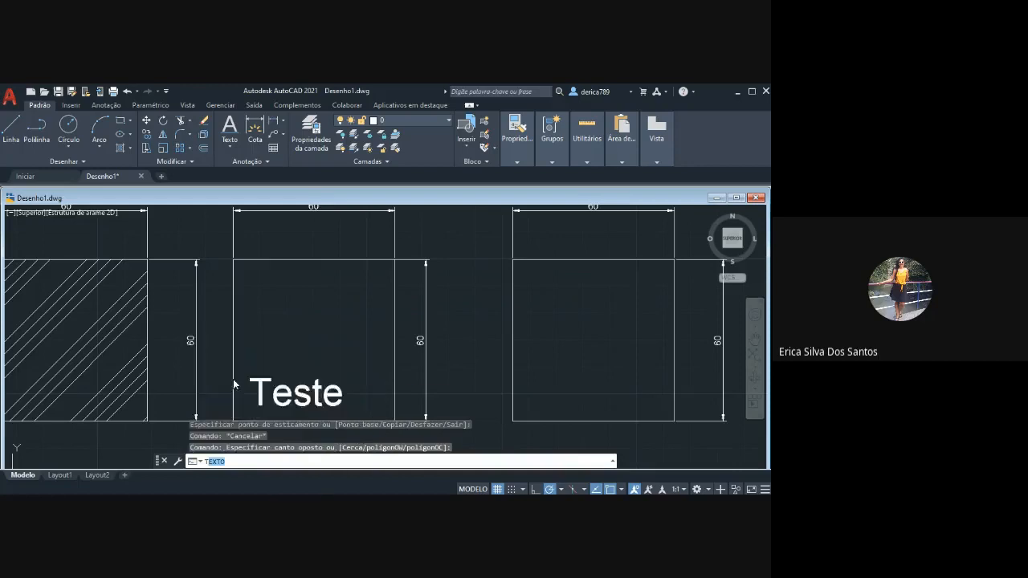
pyautogui.click(275, 303)
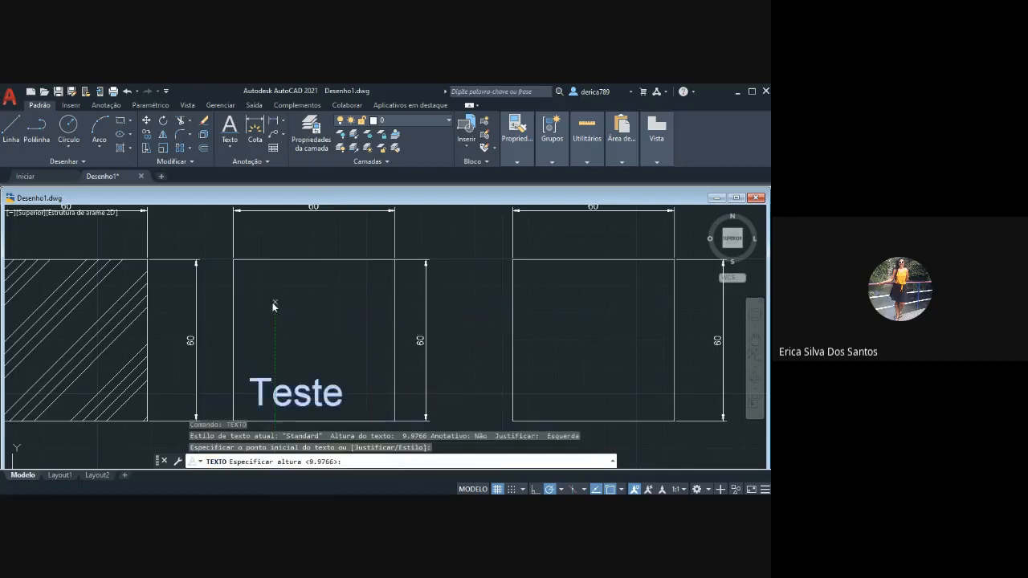
pyautogui.press('Return')
pyautogui.press('Return')
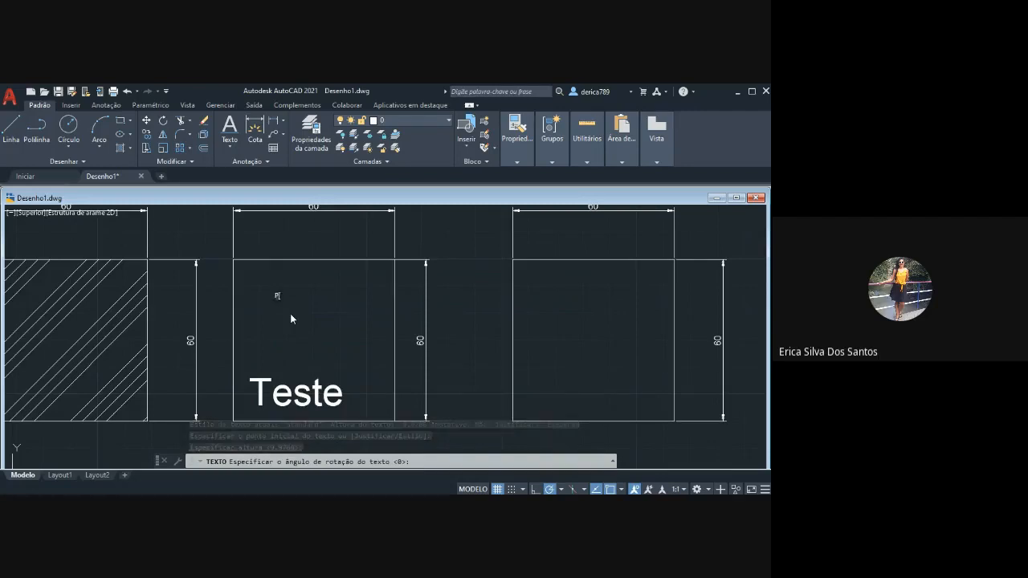
# Enter "PLANTA TESTE INCIAL" as the content of the small text and finish the text command.
pyautogui.write('PLANTA TE')
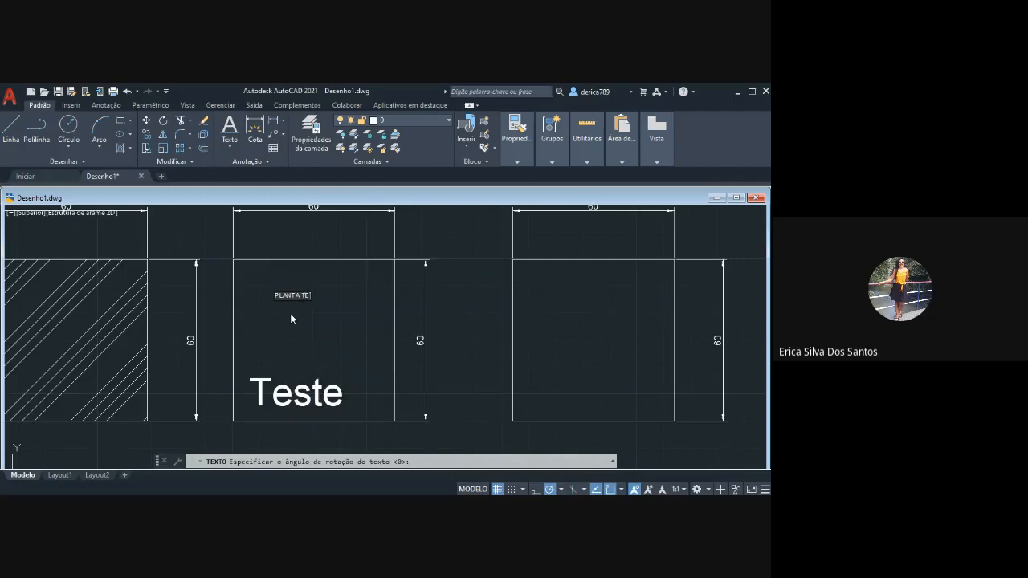
pyautogui.write('STE INCIAL')
pyautogui.click(294, 325)
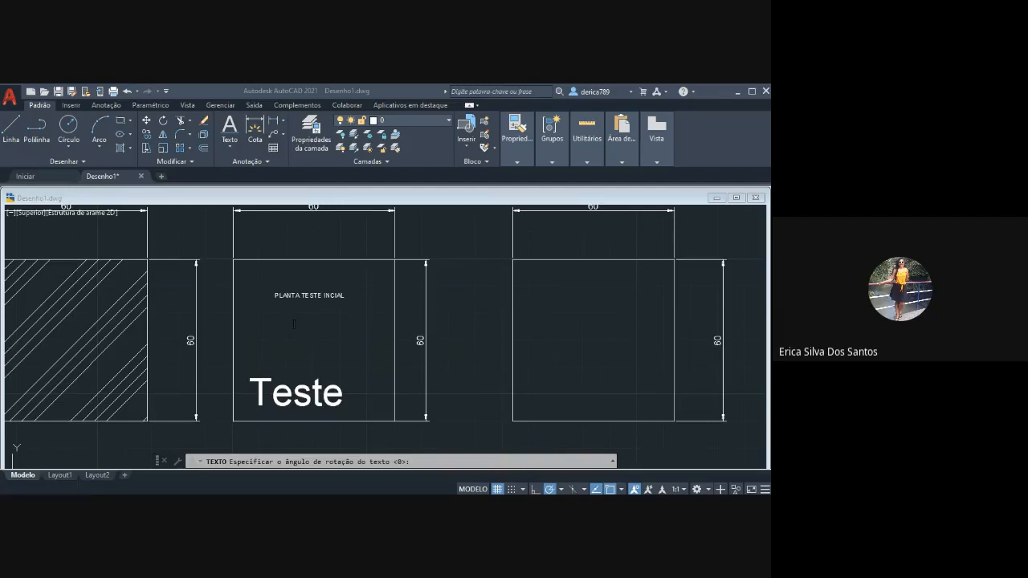
pyautogui.click(272, 473)
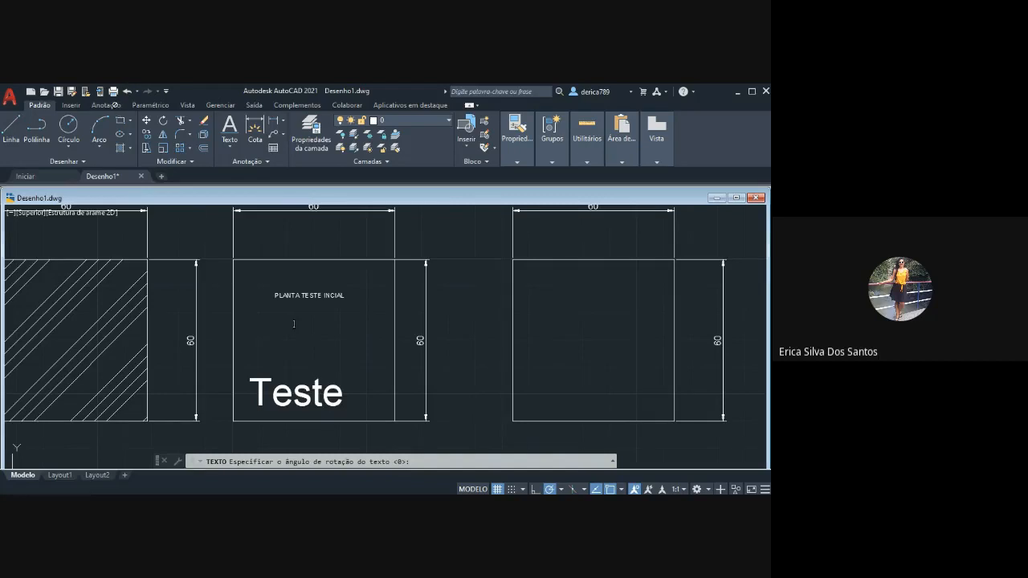
pyautogui.click(115, 106)
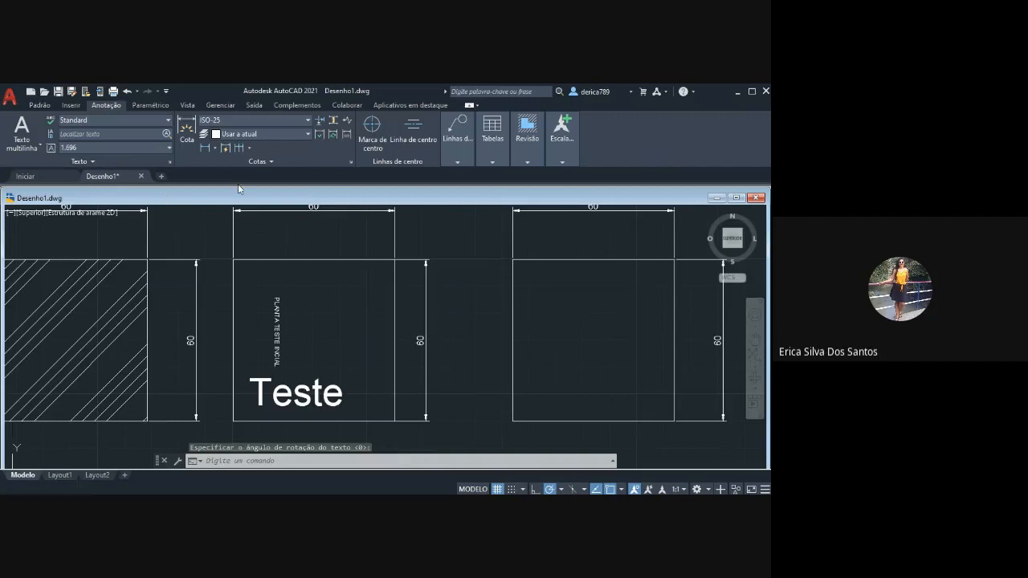
# Look over the parametric, view, management, add-in, featured-app, annotation and insert tools, ending back at the standard drawing tools.
pyautogui.click(148, 105)
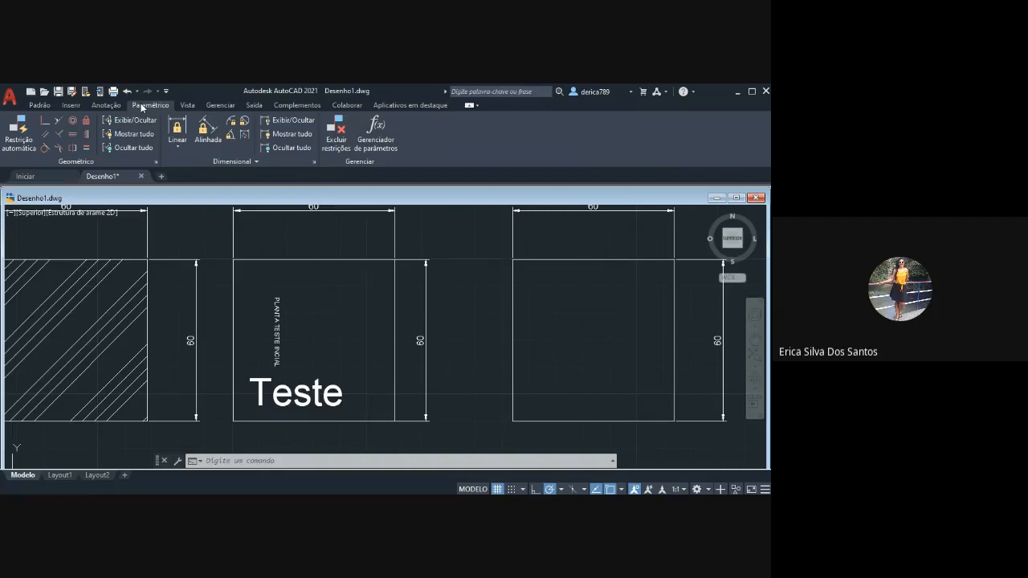
pyautogui.click(186, 106)
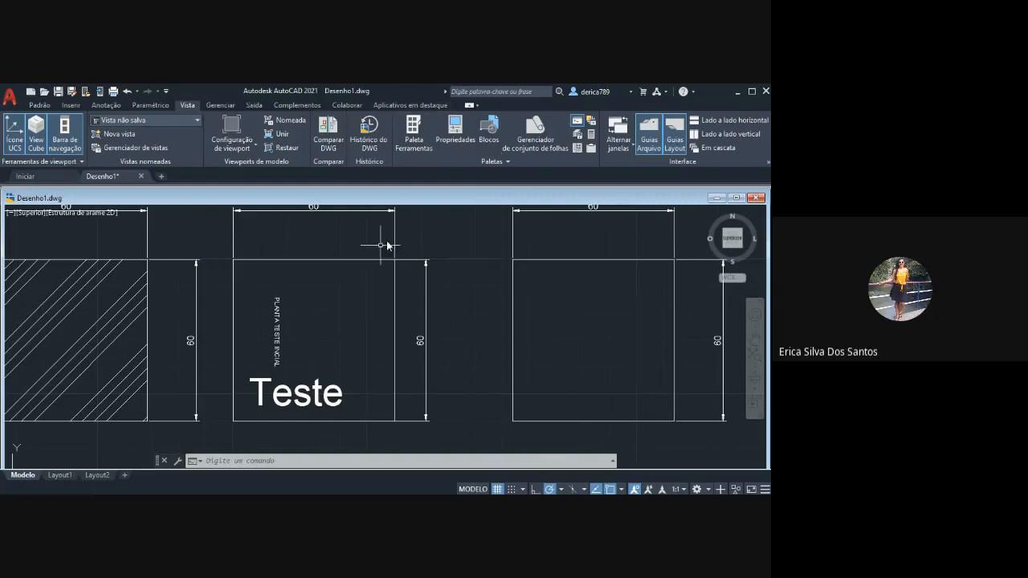
pyautogui.click(228, 105)
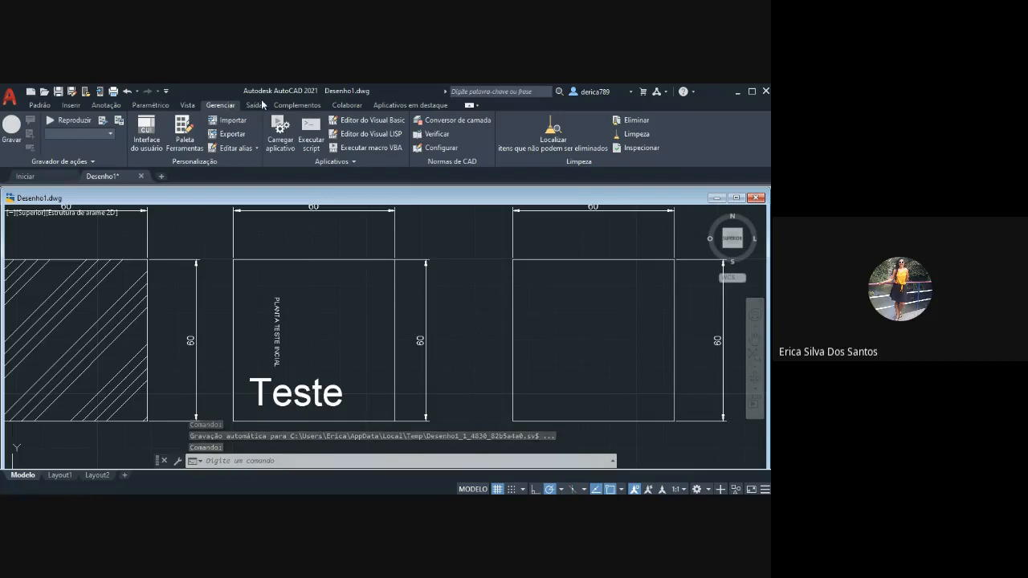
pyautogui.click(293, 105)
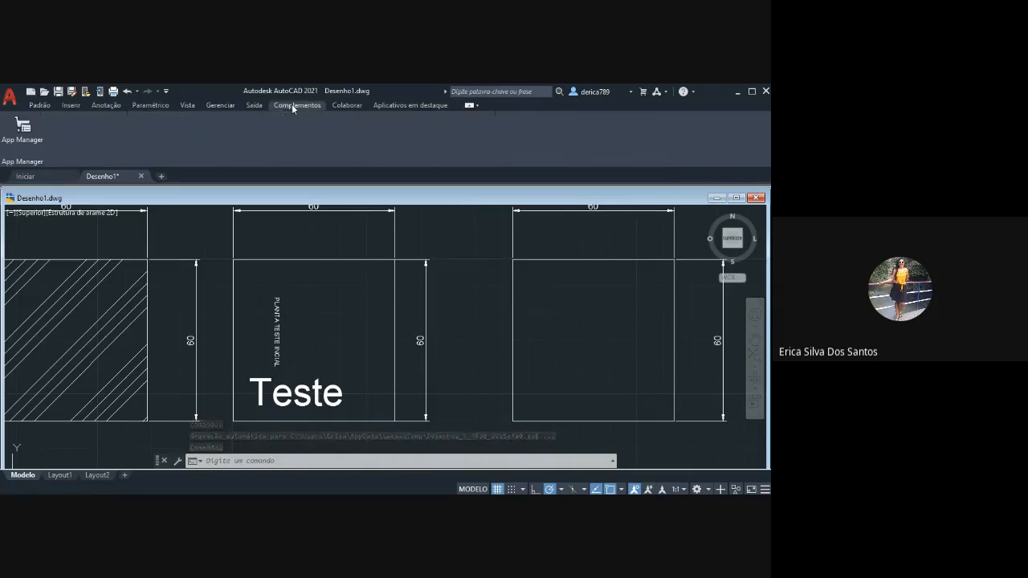
pyautogui.click(399, 106)
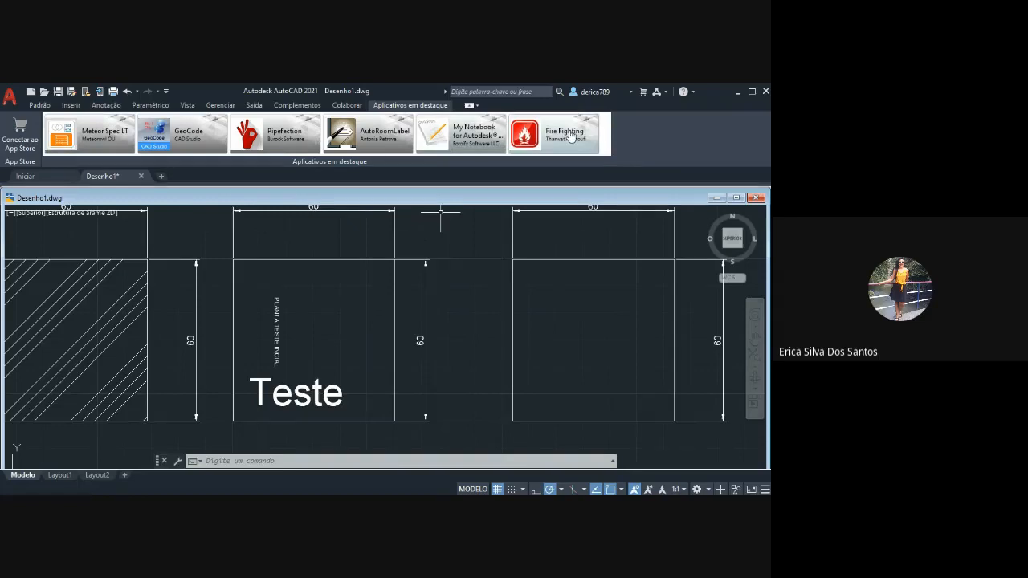
pyautogui.click(45, 106)
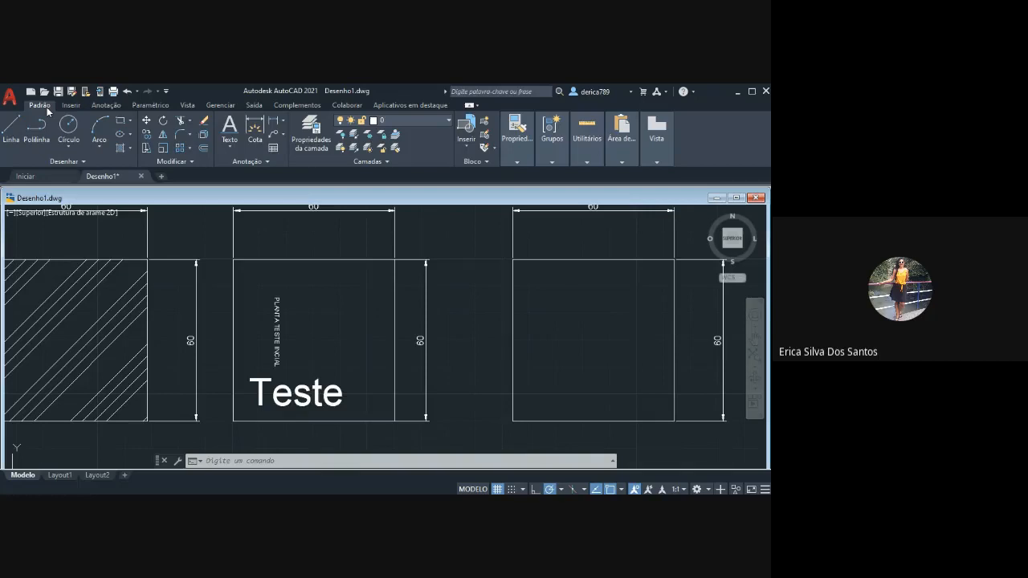
pyautogui.click(114, 104)
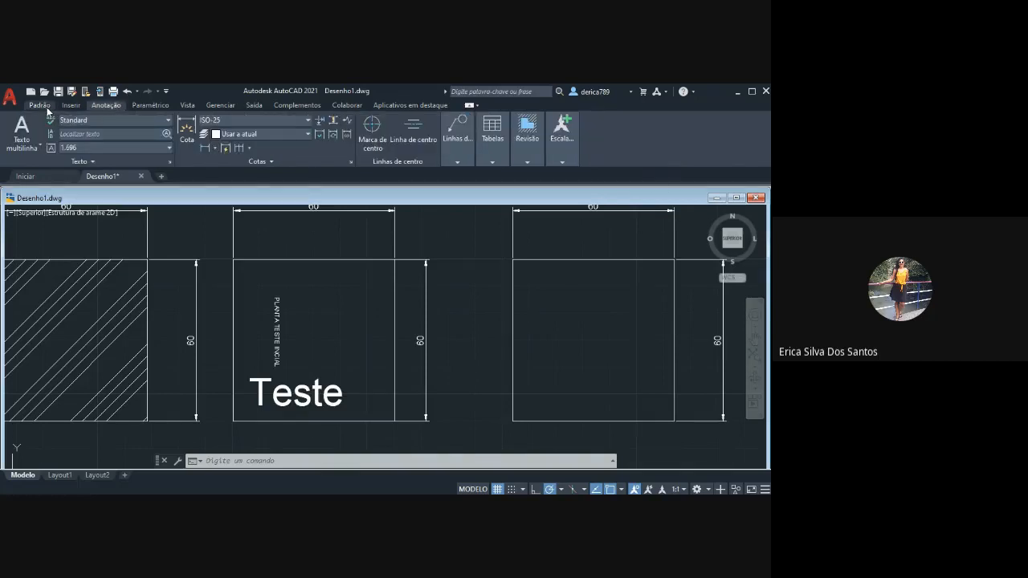
pyautogui.click(70, 105)
pyautogui.click(44, 107)
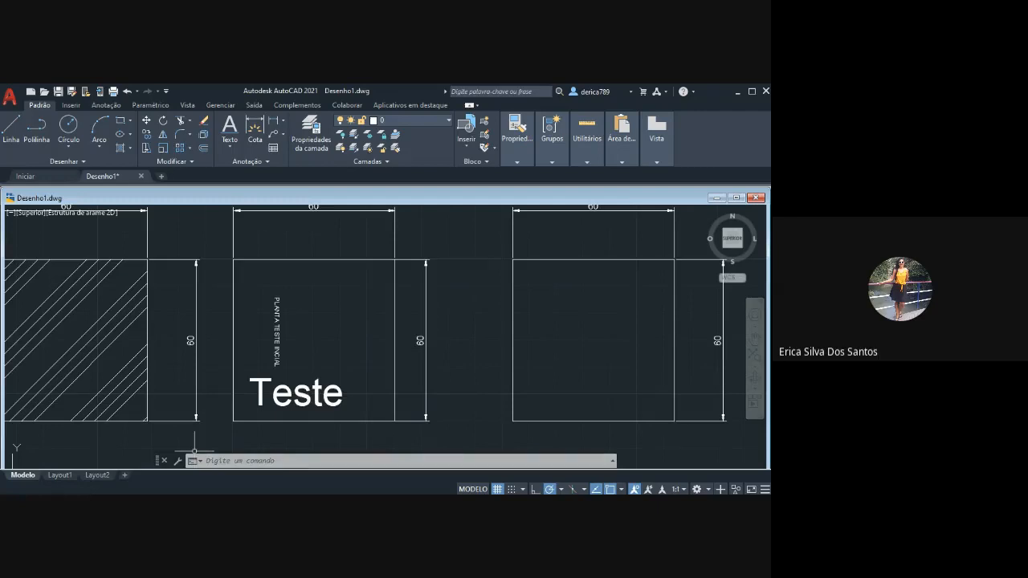
pyautogui.hotkey('alt', 'Tab')
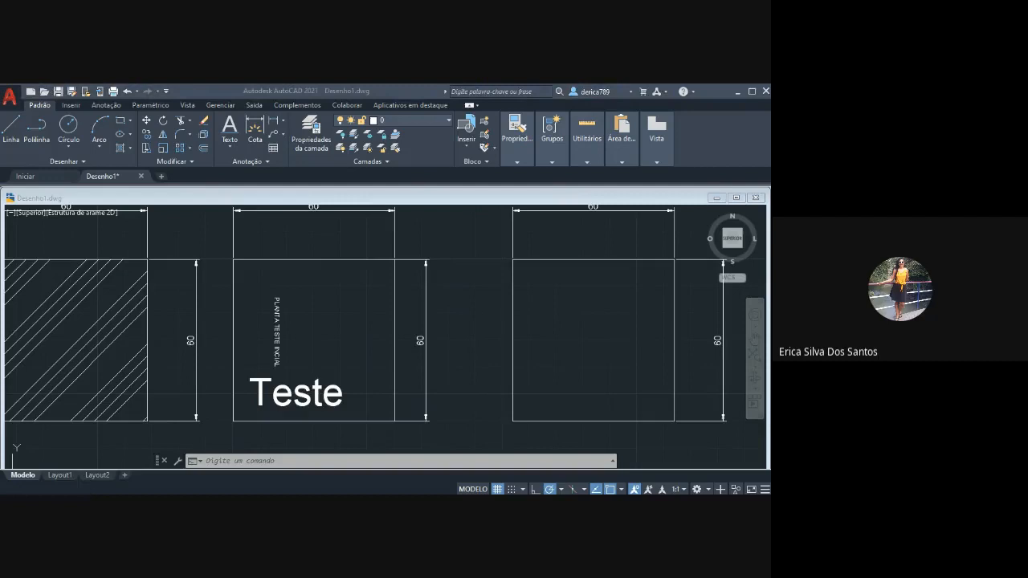